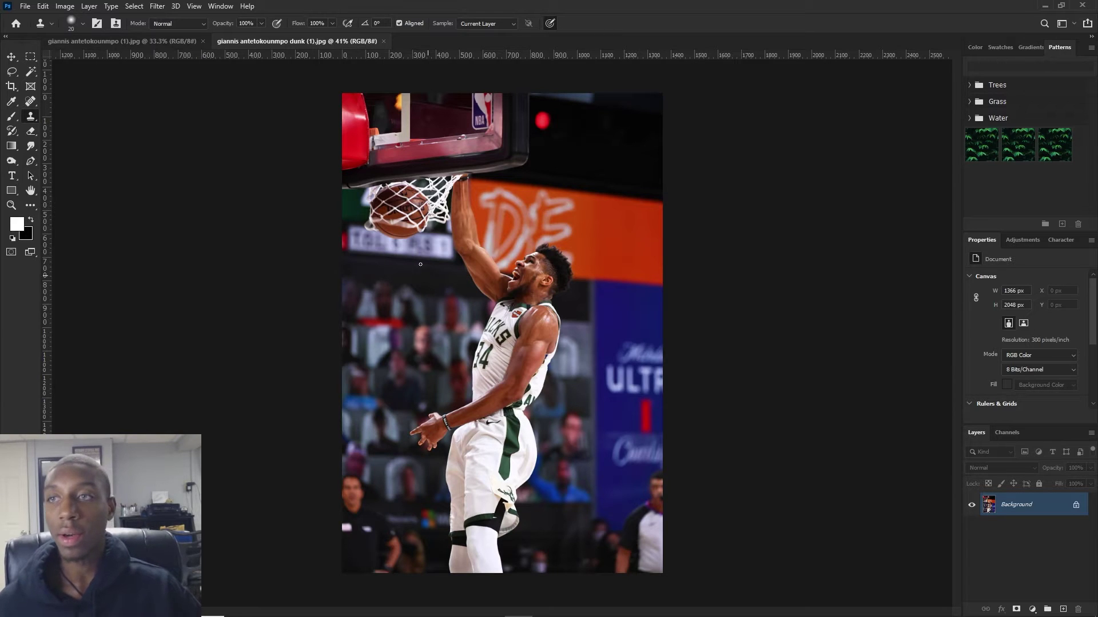
# Step: Switch to the Lasso tool, zoom in, and cancel the unfinished outline around the mouth
pyautogui.click(12, 74)
pyautogui.scroll(2, 523, 291)
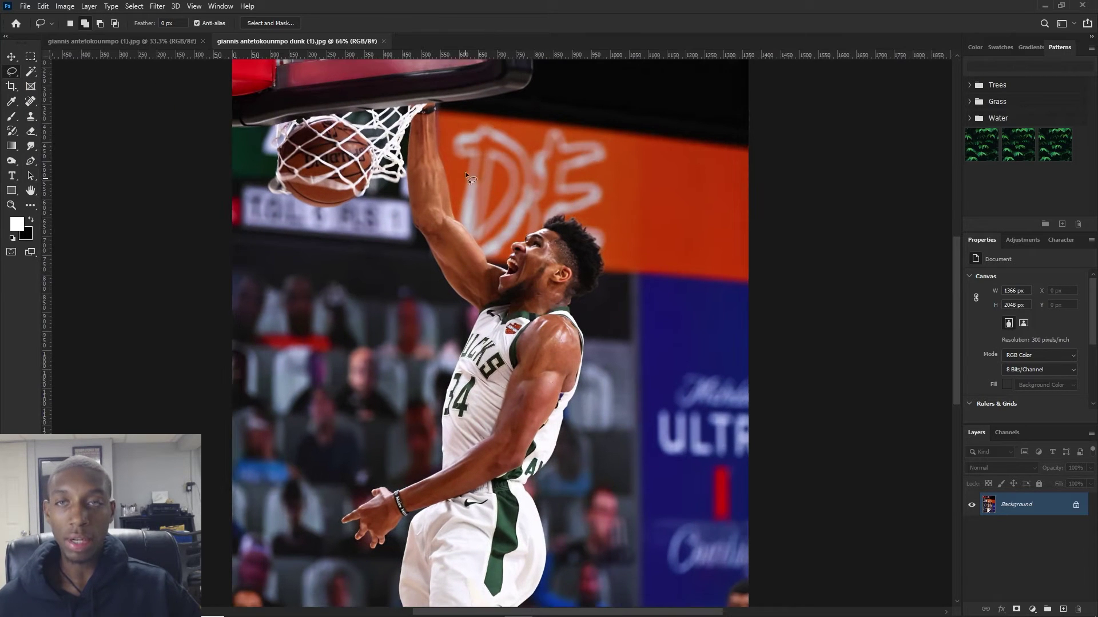
pyautogui.scroll(5, 497, 259)
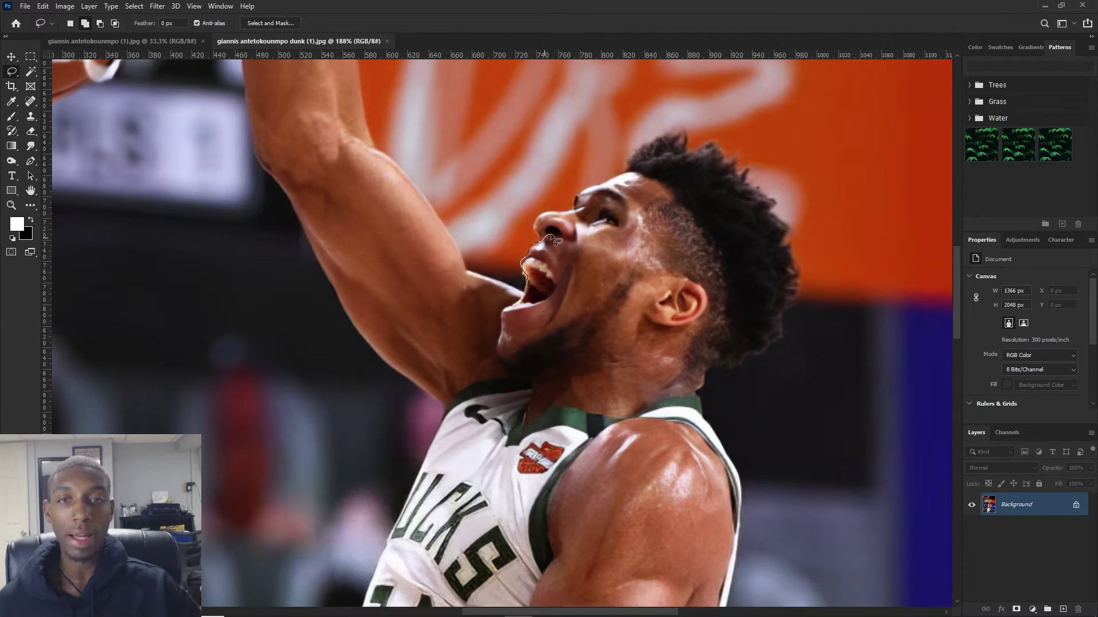
pyautogui.press('Escape')
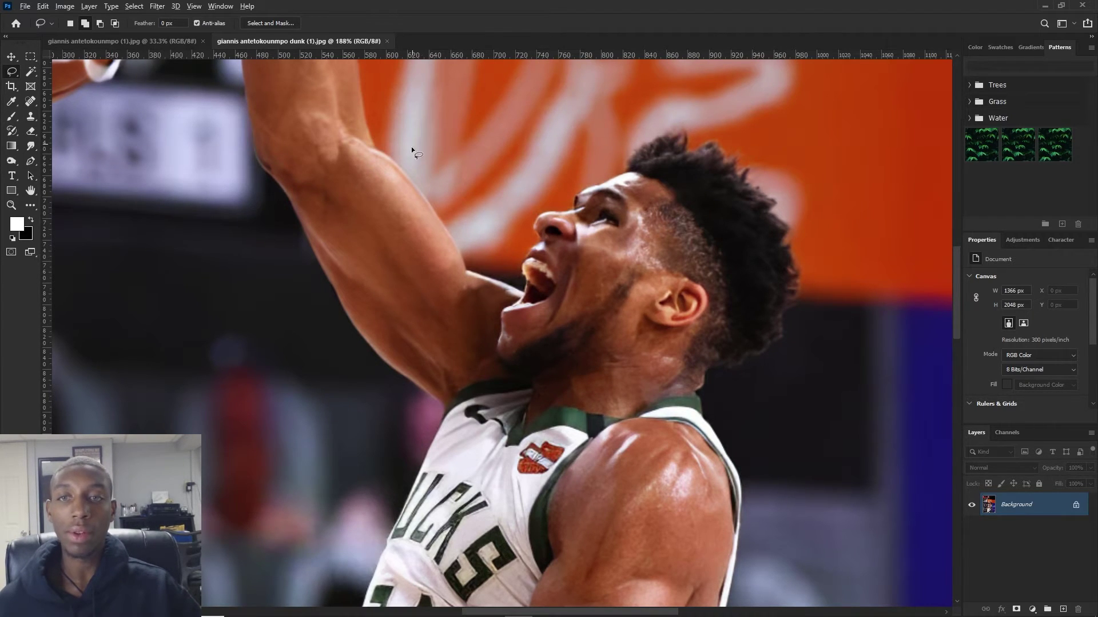
# Step: Draw a trial freehand selection on the forearm, then deselect it
pyautogui.scroll(4, 413, 152)
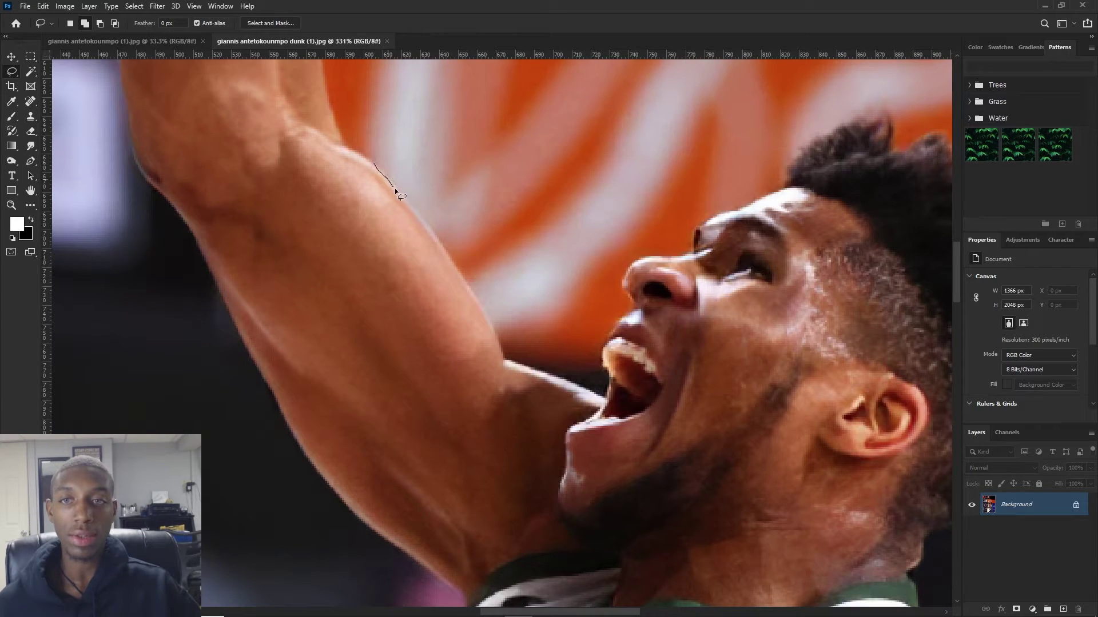
pyautogui.moveTo(361, 163)
pyautogui.mouseDown()
pyautogui.moveTo(400, 213)
pyautogui.moveTo(383, 186)
pyautogui.mouseUp()
pyautogui.hotkey('ctrl', 'd')
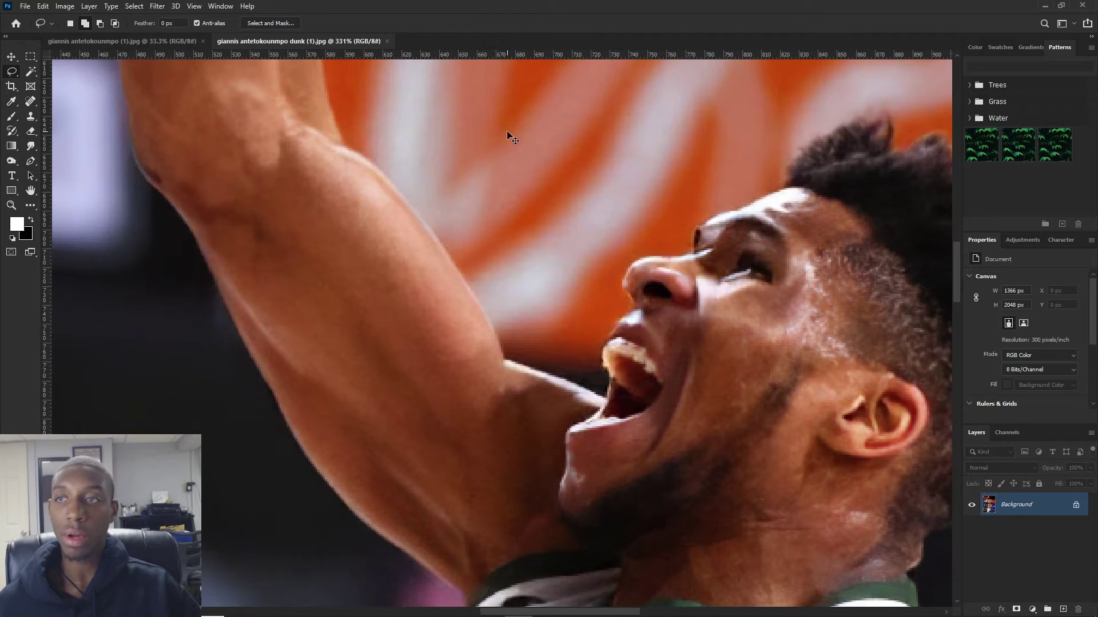
# Step: Switch to the Polygonal Lasso Tool from the lasso flyout
pyautogui.rightClick(13, 72)
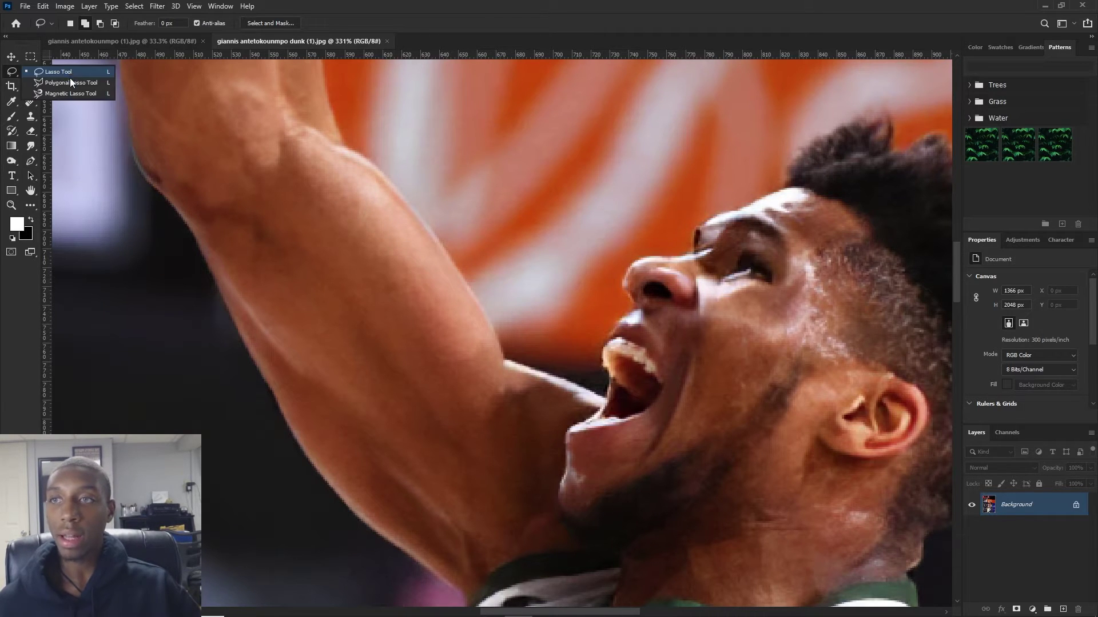
pyautogui.click(69, 83)
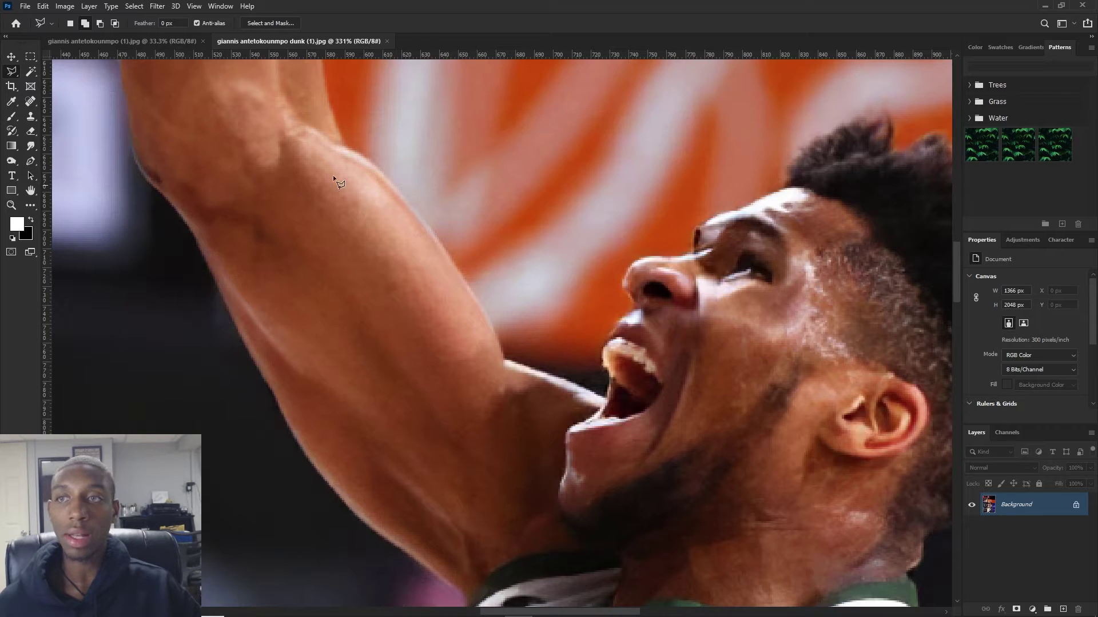
pyautogui.scroll(-2, 463, 157)
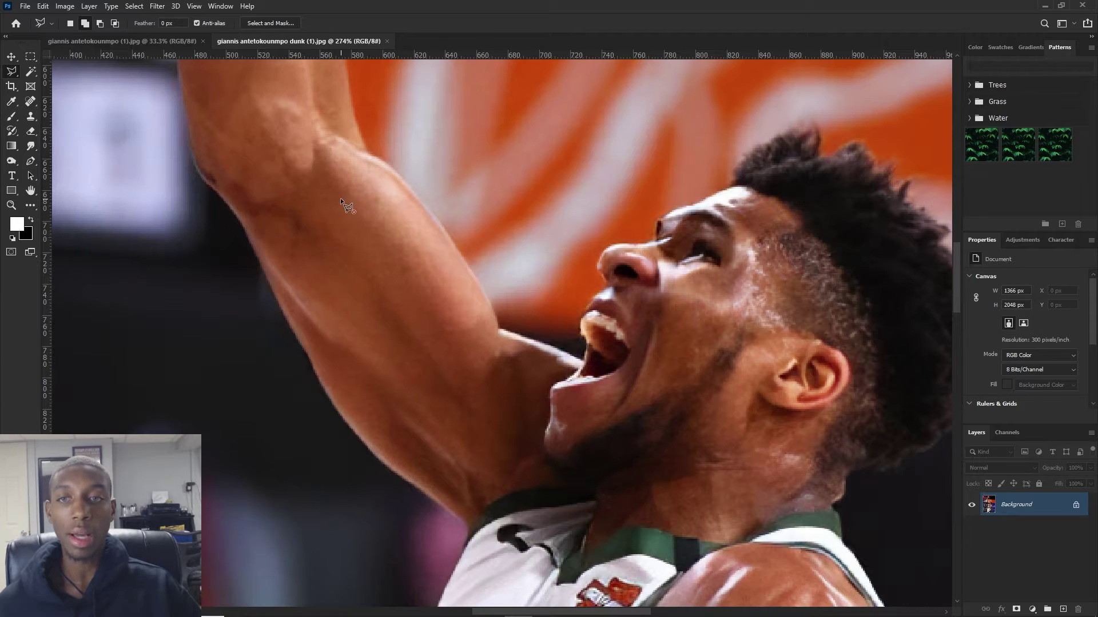
# Step: Close a three-corner trial polygon on the forearm, then deselect it
pyautogui.click(307, 277)
pyautogui.click(392, 313)
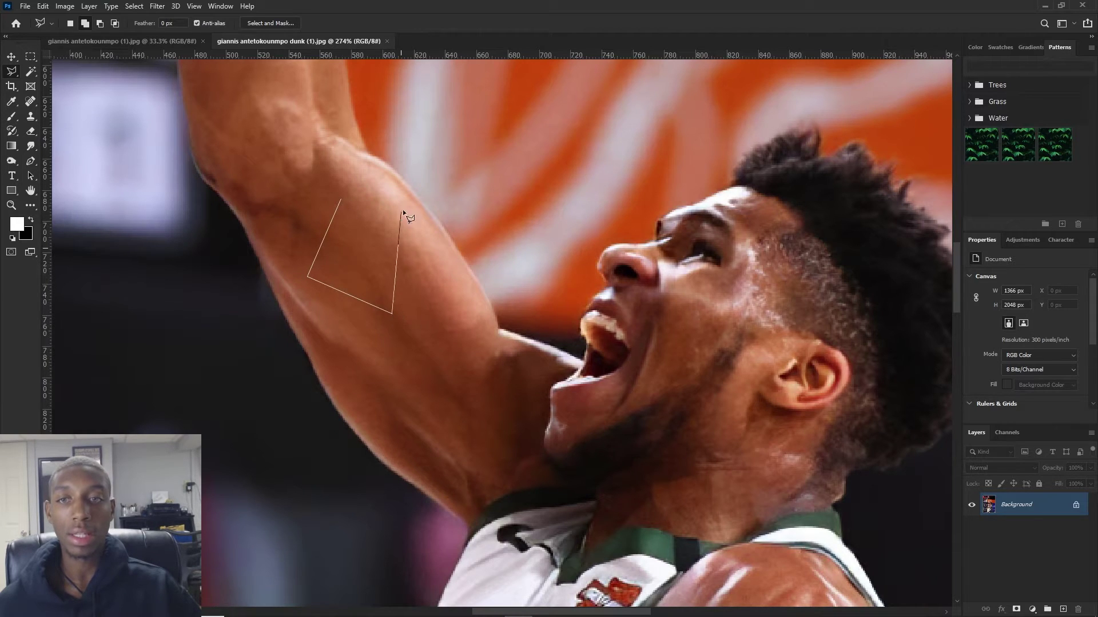
pyautogui.click(343, 167)
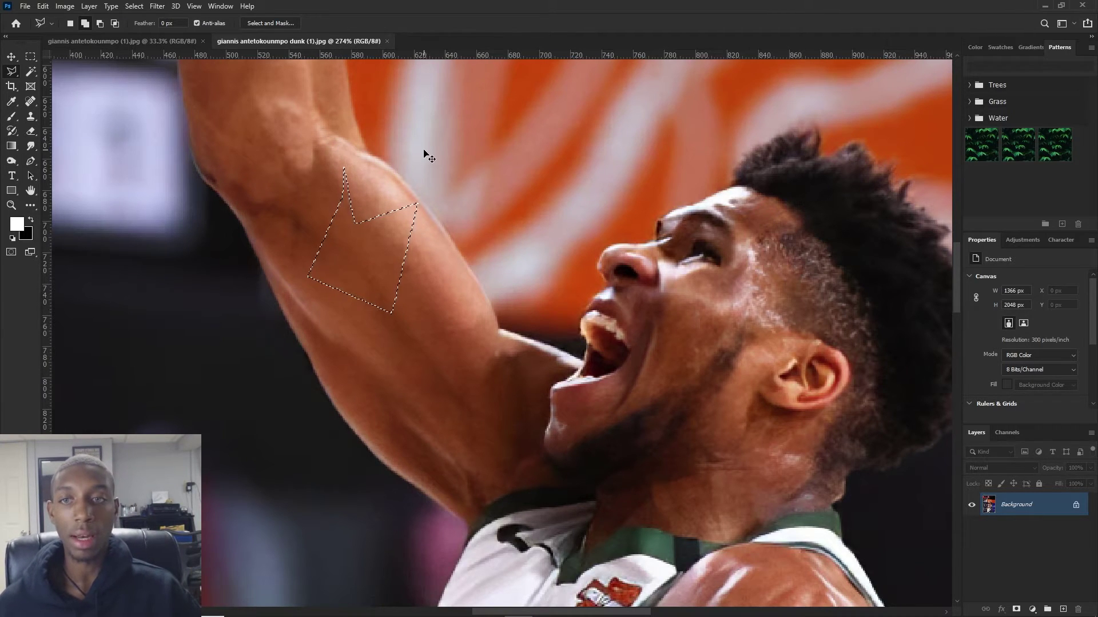
pyautogui.hotkey('ctrl', 'd')
# Step: Pick the Magnetic Lasso Tool, discard a trial trace down the arm, and set Frequency to 100
pyautogui.rightClick(12, 73)
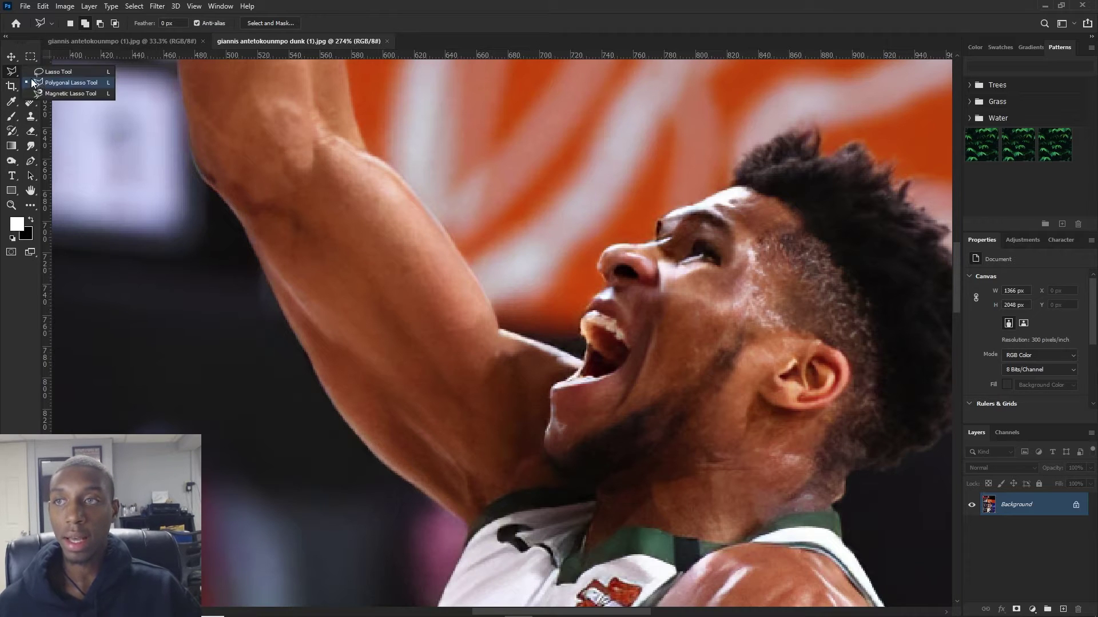
pyautogui.click(58, 94)
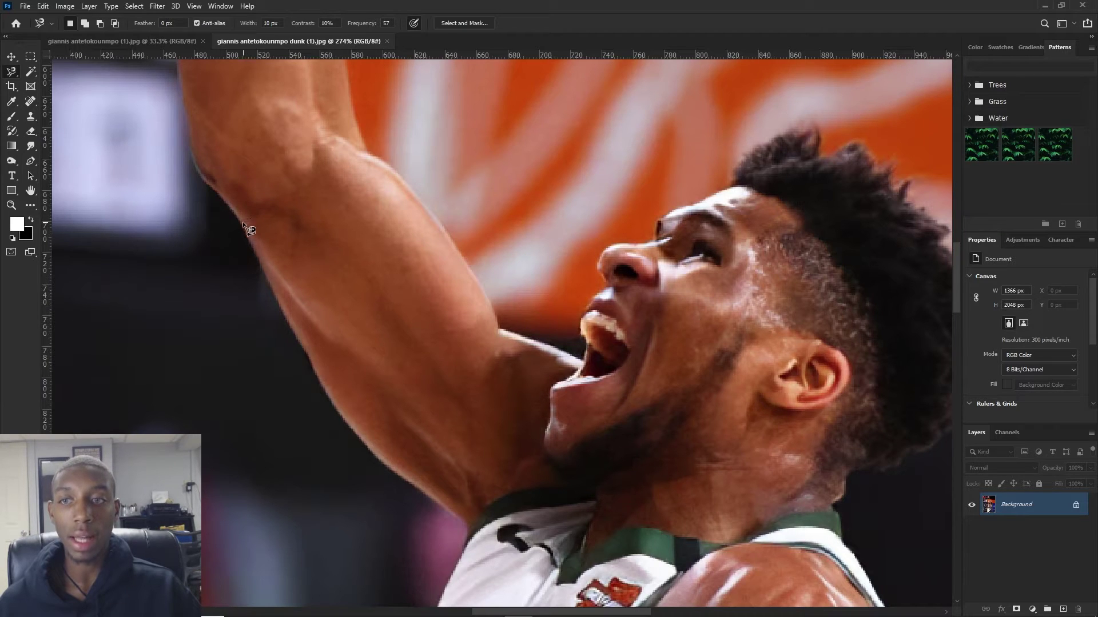
pyautogui.moveTo(261, 259)
pyautogui.mouseDown()
pyautogui.moveTo(308, 355)
pyautogui.moveTo(305, 343)
pyautogui.mouseUp()
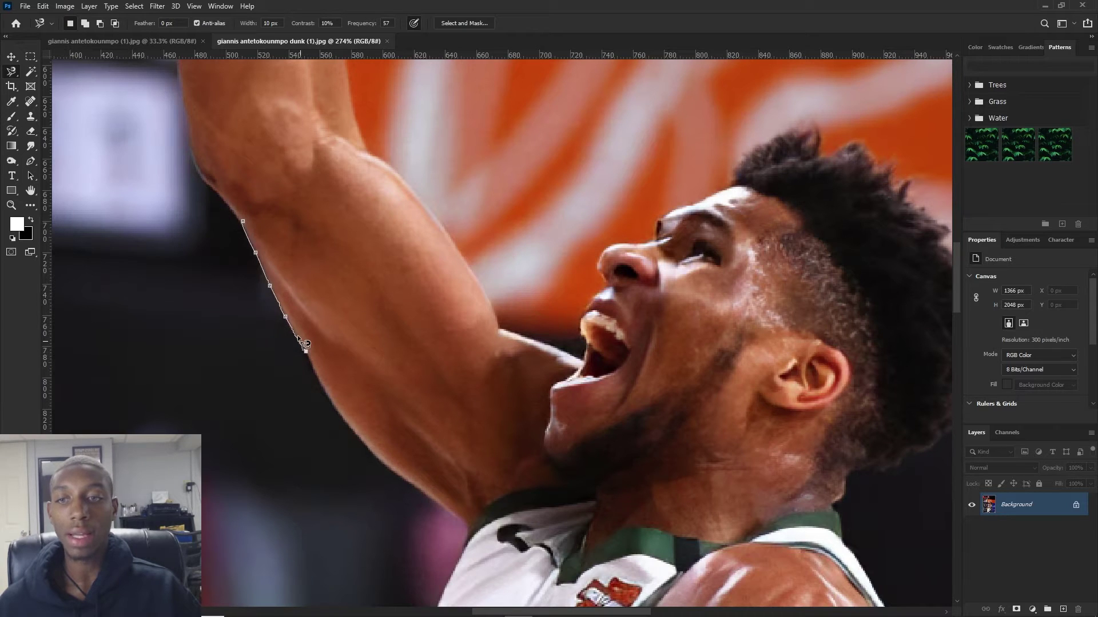
pyautogui.press('Escape')
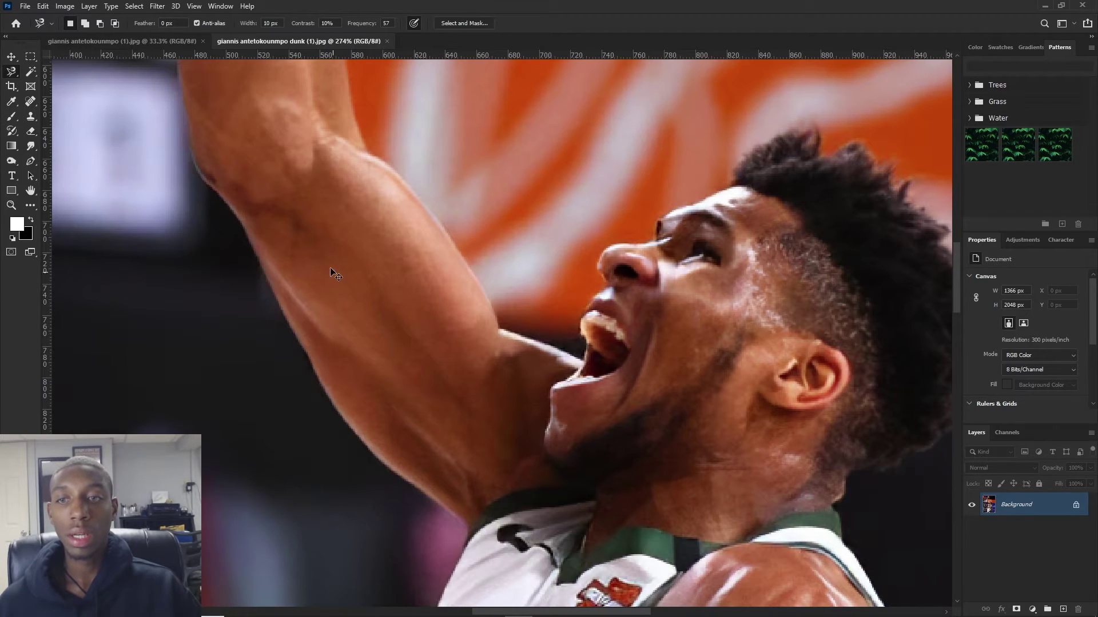
pyautogui.write('100')
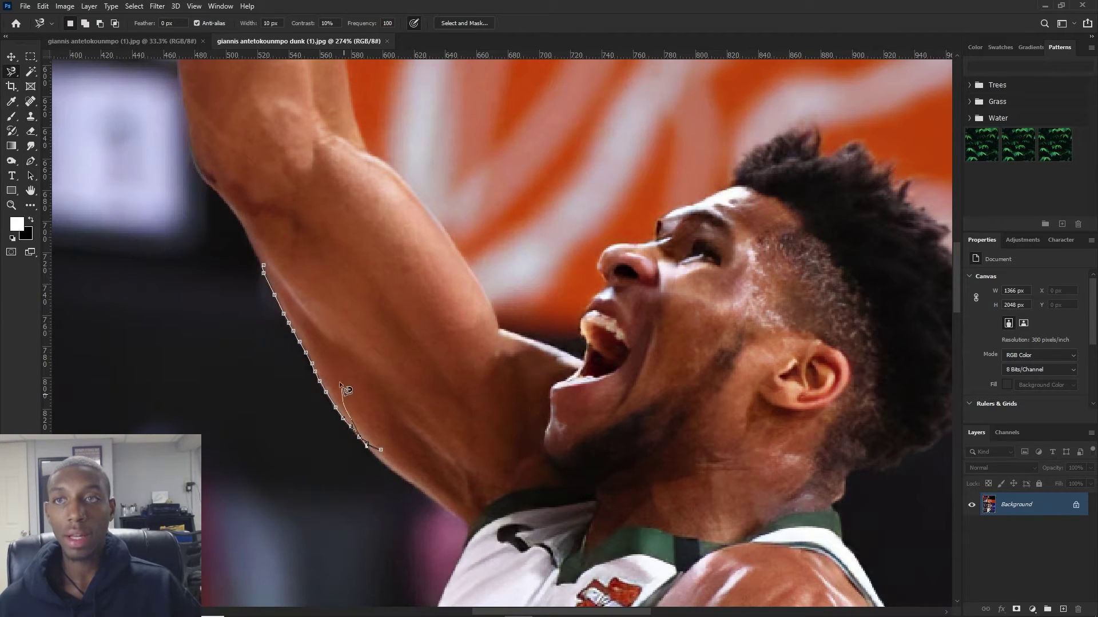
pyautogui.press('Escape')
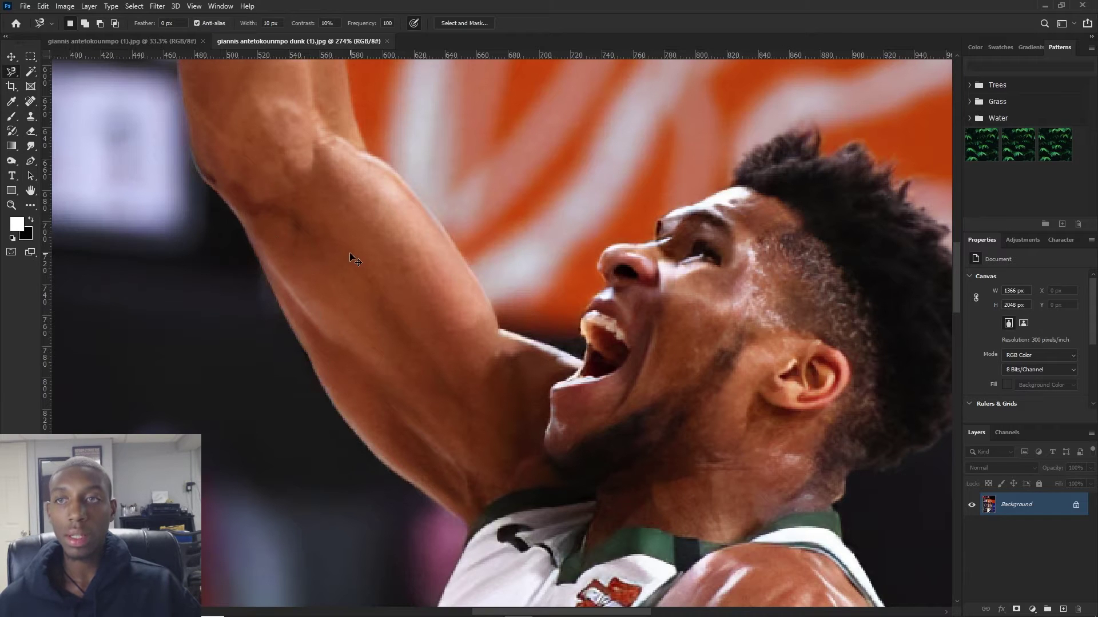
pyautogui.scroll(-5, 592, 152)
pyautogui.scroll(4, 674, 173)
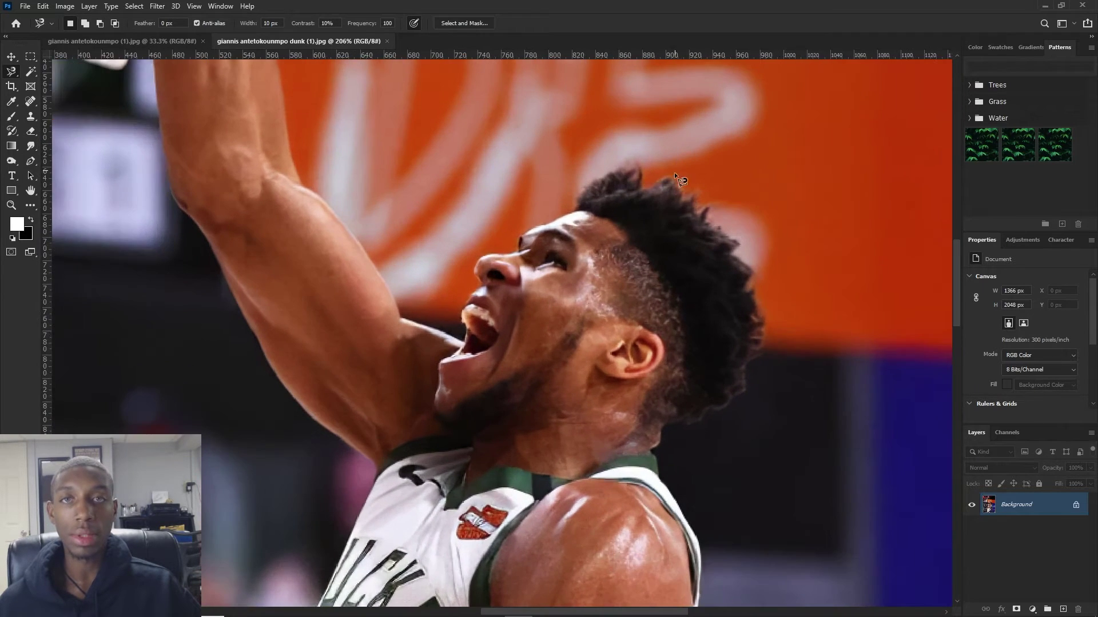
pyautogui.scroll(2, 520, 243)
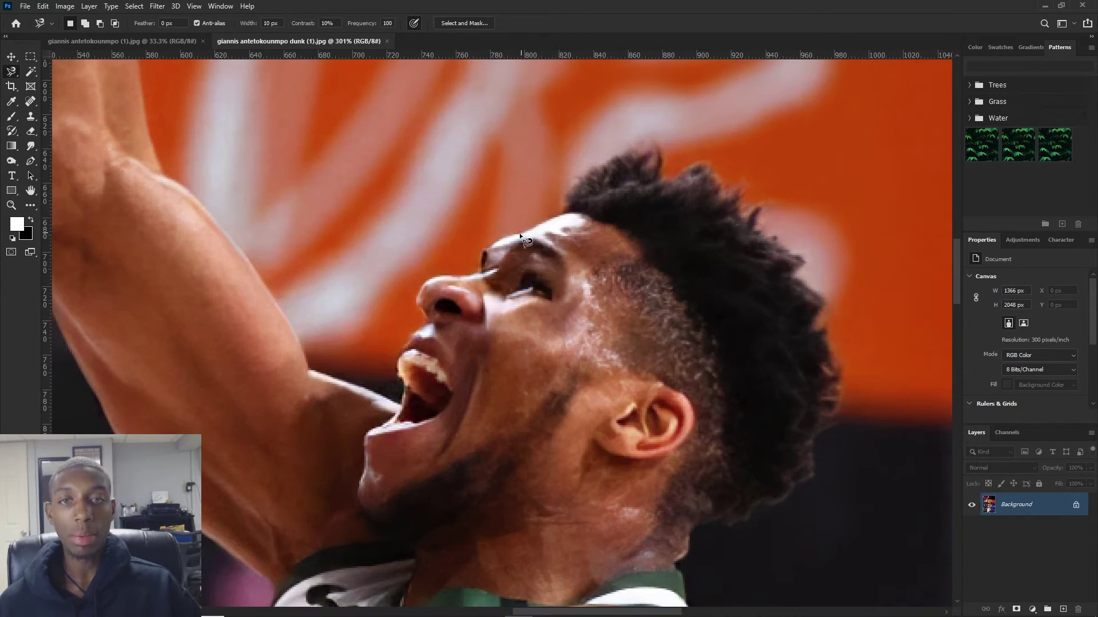
pyautogui.click(520, 233)
pyautogui.moveTo(572, 193)
pyautogui.mouseDown()
pyautogui.moveTo(586, 163)
pyautogui.moveTo(663, 144)
pyautogui.moveTo(666, 179)
pyautogui.moveTo(708, 160)
pyautogui.moveTo(738, 199)
pyautogui.moveTo(761, 191)
pyautogui.moveTo(775, 213)
pyautogui.mouseUp()
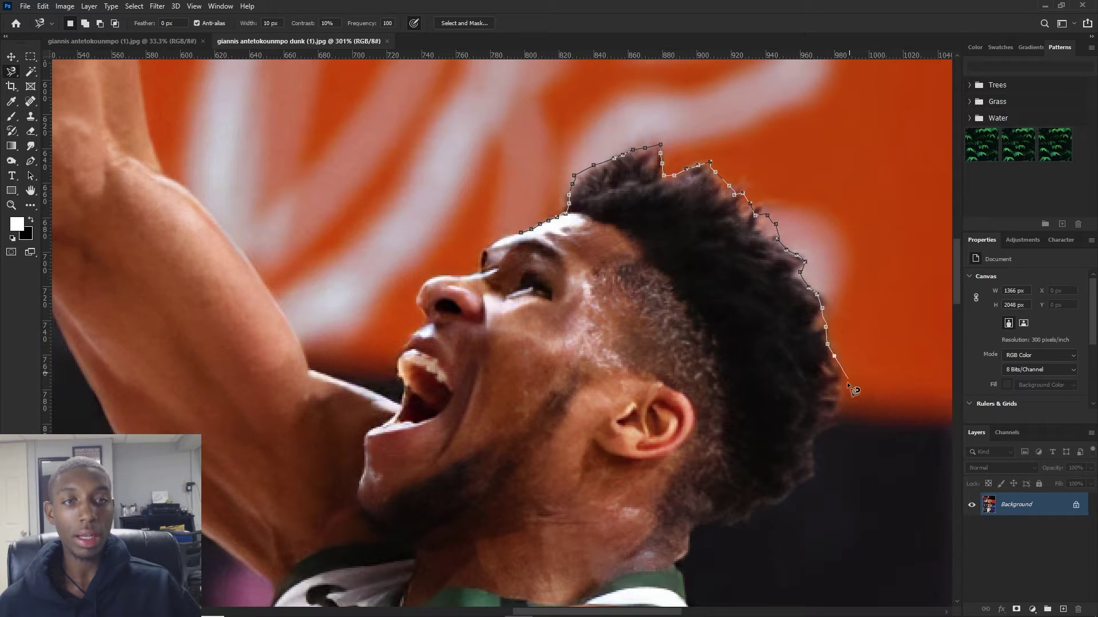
pyautogui.moveTo(847, 383)
pyautogui.mouseDown()
pyautogui.moveTo(807, 485)
pyautogui.moveTo(771, 513)
pyautogui.moveTo(686, 535)
pyautogui.moveTo(681, 552)
pyautogui.moveTo(529, 481)
pyautogui.moveTo(481, 323)
pyautogui.moveTo(489, 300)
pyautogui.moveTo(537, 274)
pyautogui.moveTo(509, 268)
pyautogui.mouseUp()
pyautogui.doubleClick(509, 269)
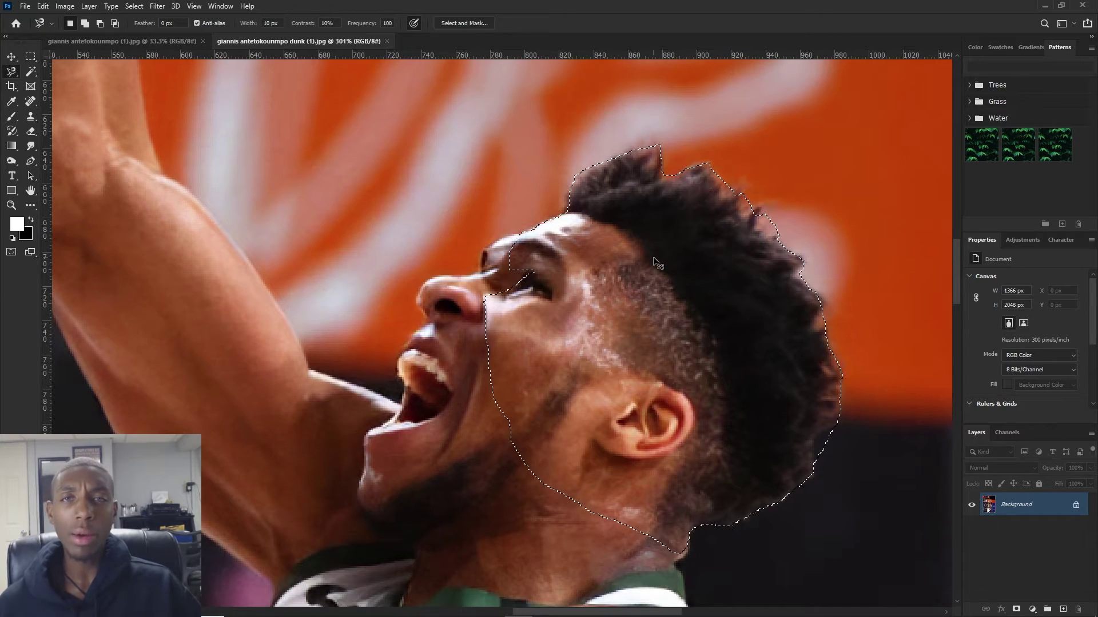
pyautogui.hotkey('ctrl', 'd')
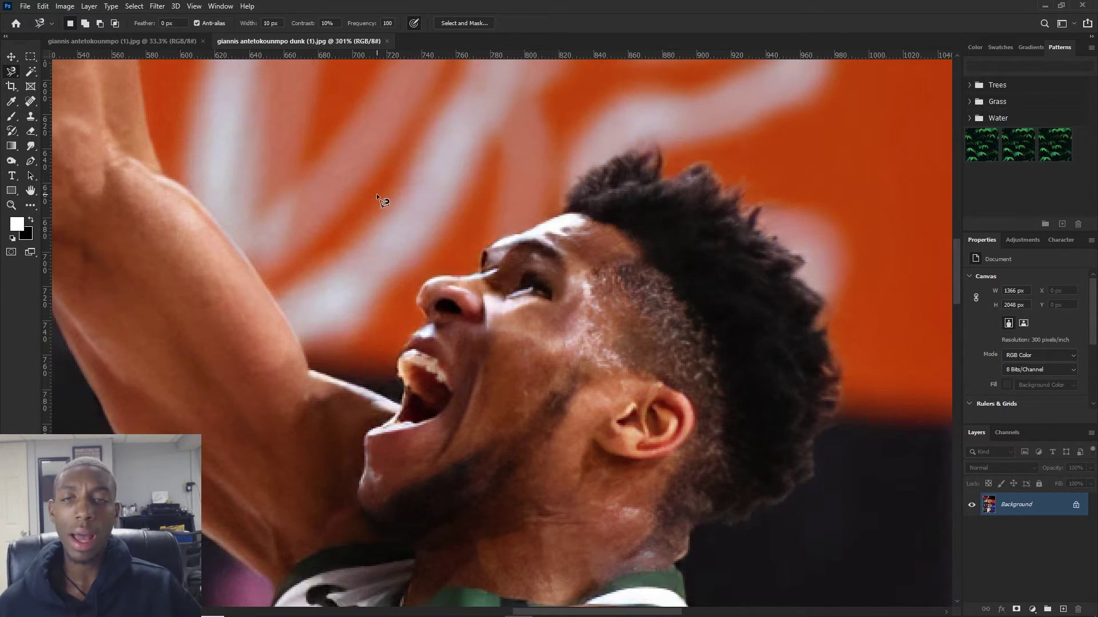
pyautogui.scroll(-6, 377, 193)
pyautogui.scroll(2, 420, 216)
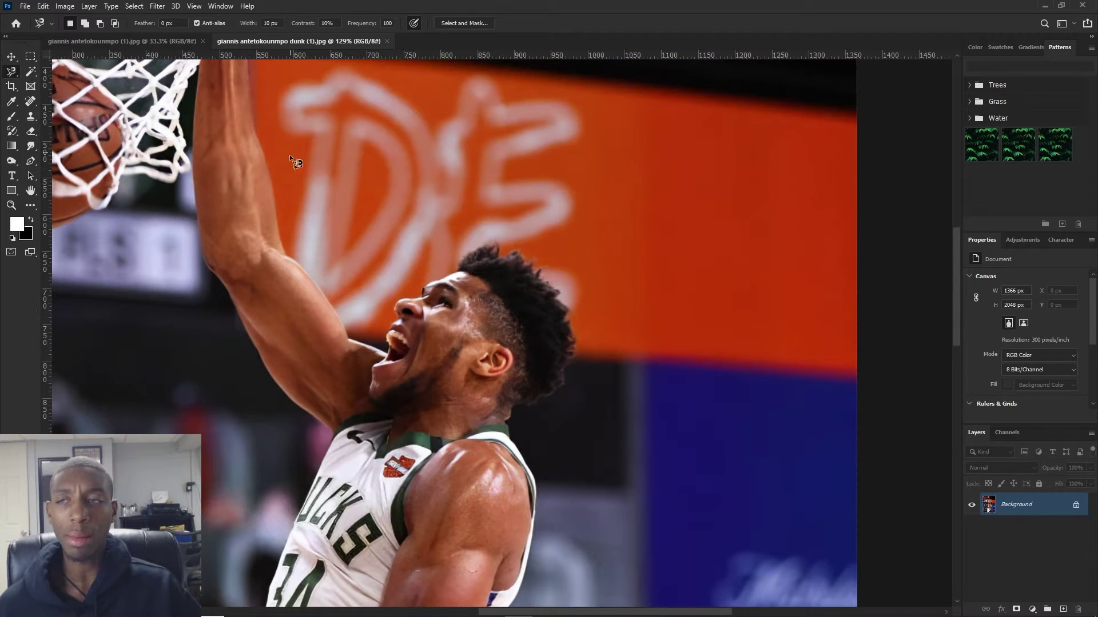
# Step: Switch to the Magic Wand tool and zoom around the dunk photo
pyautogui.click(31, 73)
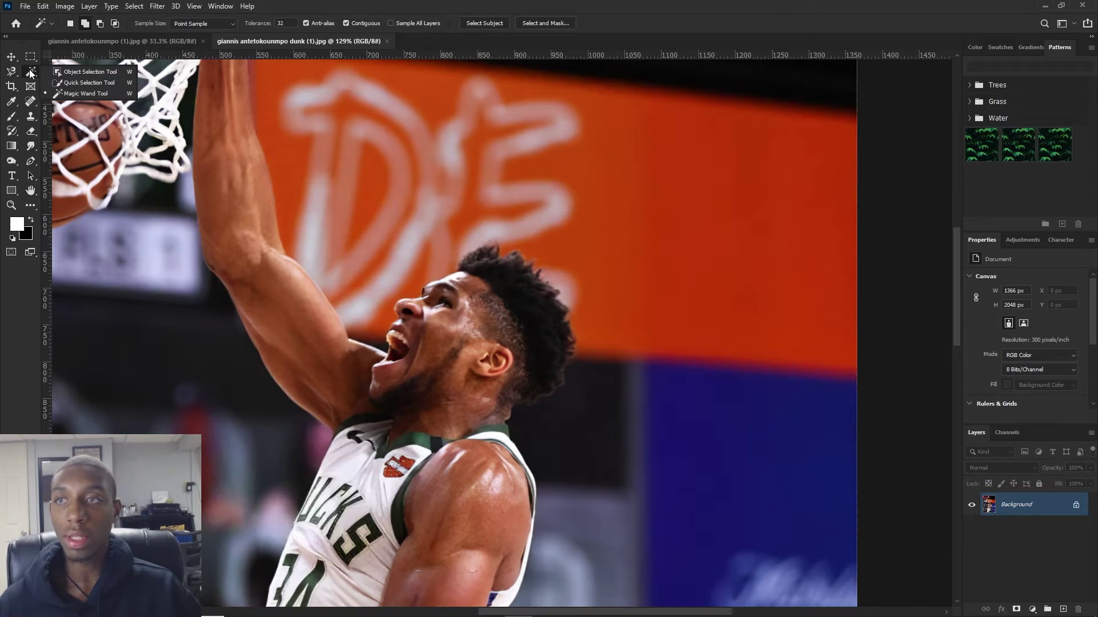
pyautogui.click(61, 100)
pyautogui.scroll(1, 148, 216)
pyautogui.scroll(-2, 172, 240)
pyautogui.scroll(-3, 226, 177)
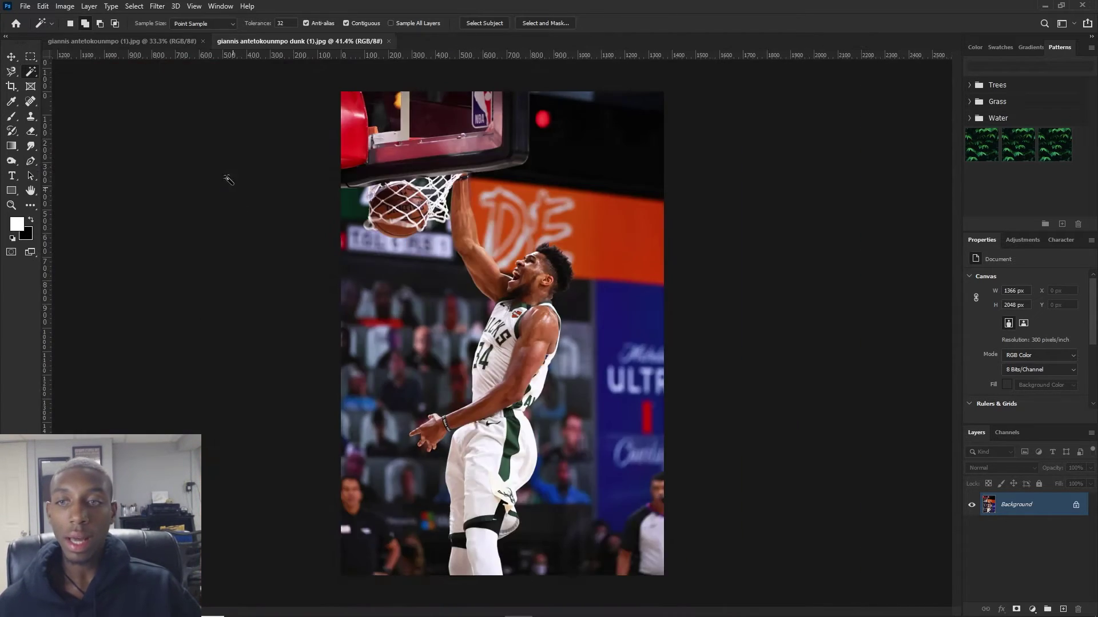
pyautogui.scroll(3, 376, 200)
pyautogui.scroll(2, 243, 134)
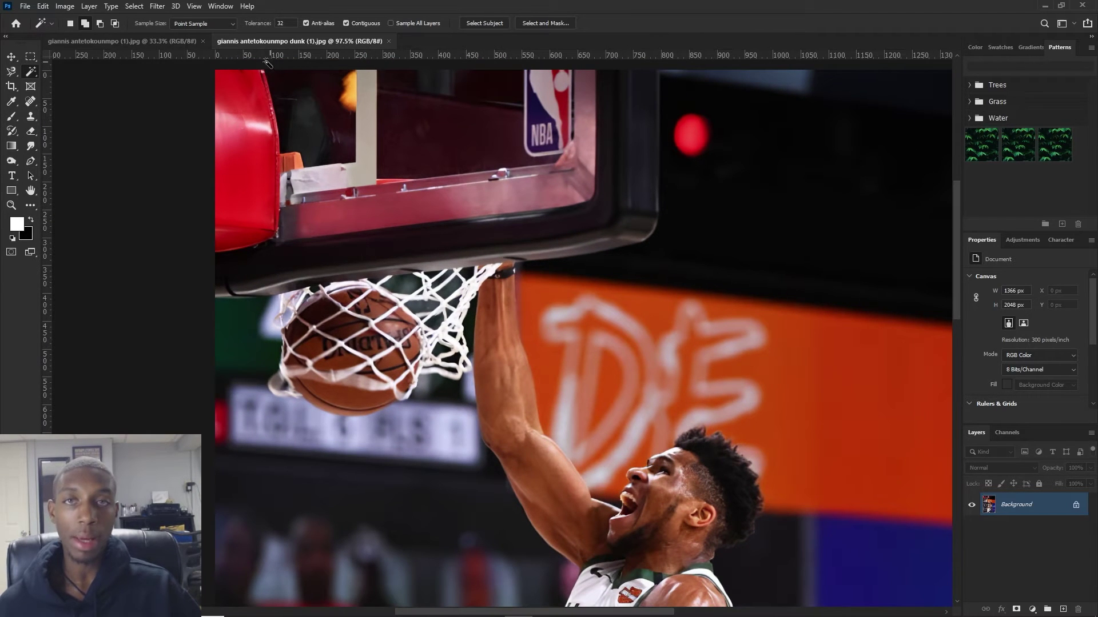
pyautogui.scroll(-1, 667, 534)
pyautogui.scroll(-1, 667, 533)
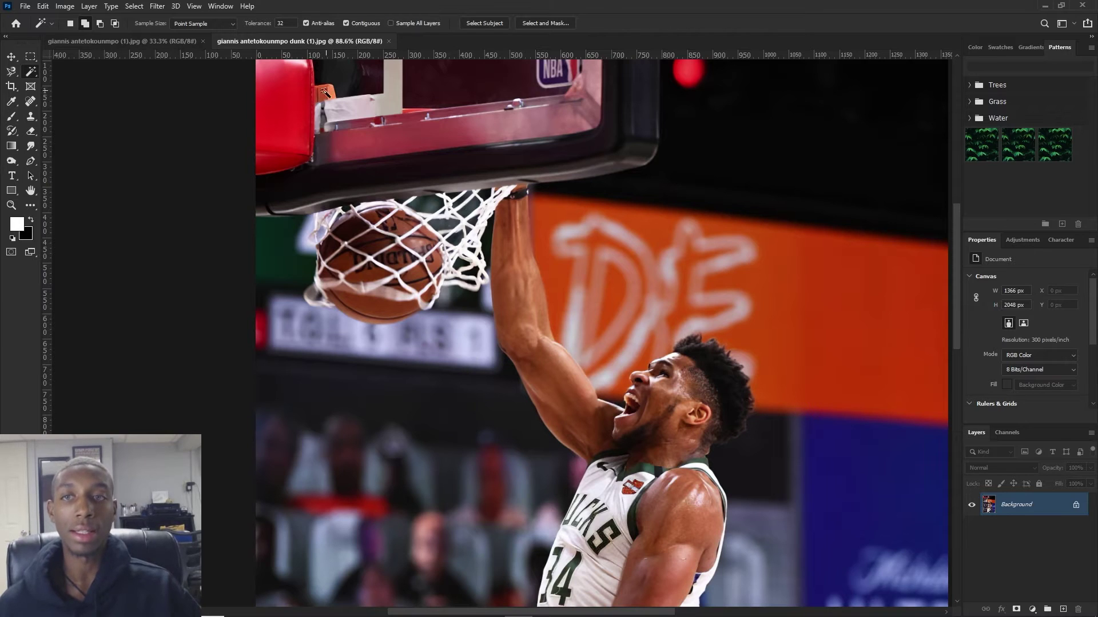
pyautogui.scroll(2, 311, 114)
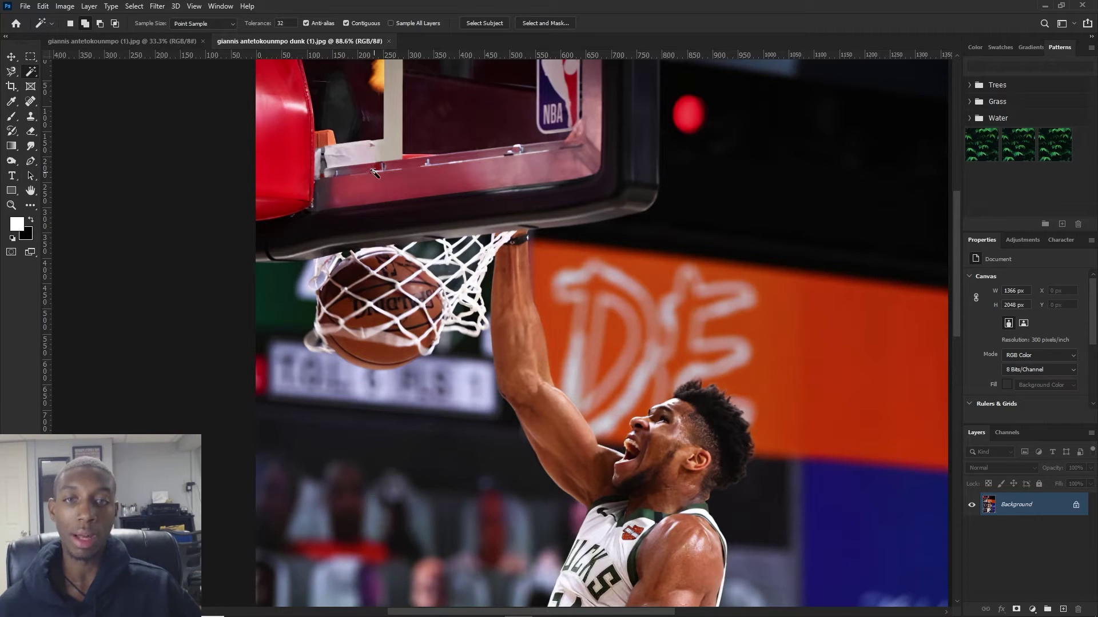
# Step: Select the red backboard padding by colour, add more of it, then deselect
pyautogui.click(291, 107)
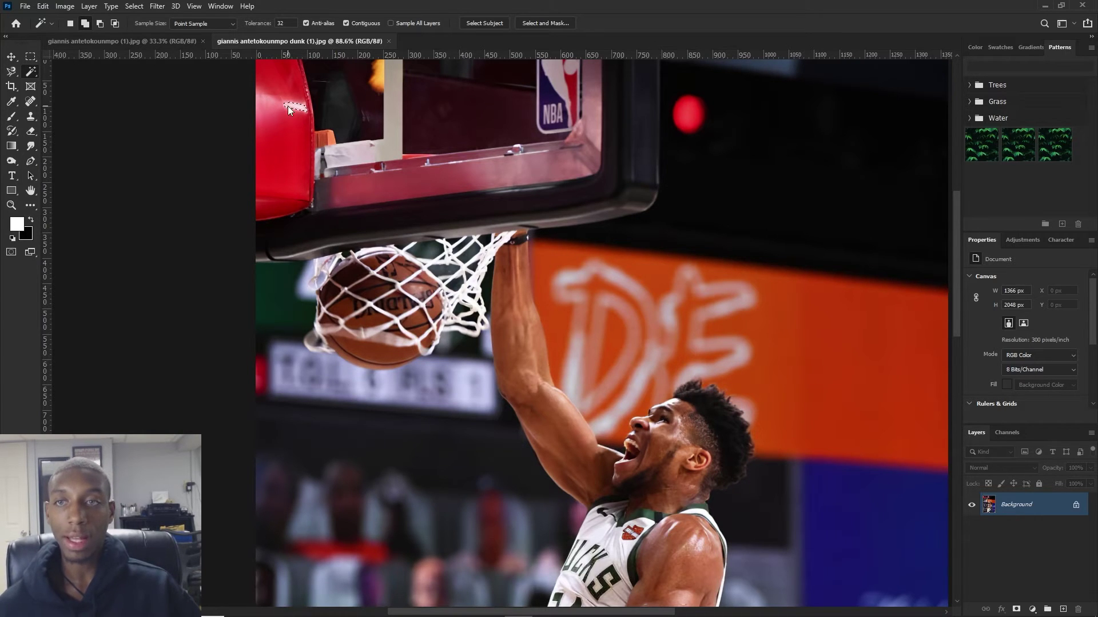
pyautogui.scroll(3, 285, 137)
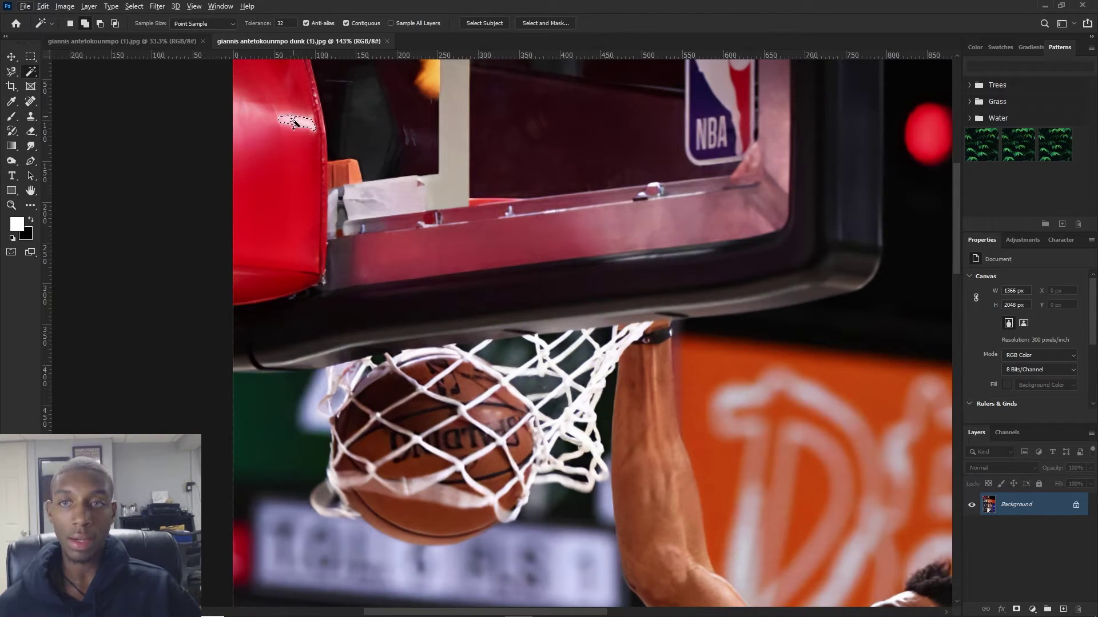
pyautogui.scroll(1, 296, 134)
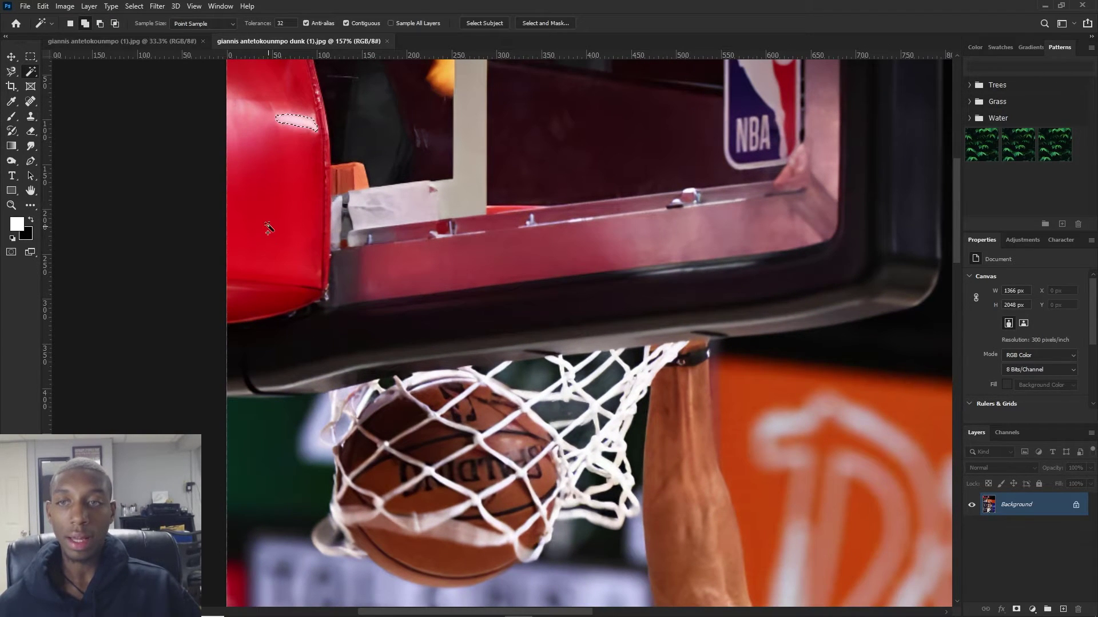
pyautogui.click(271, 215)
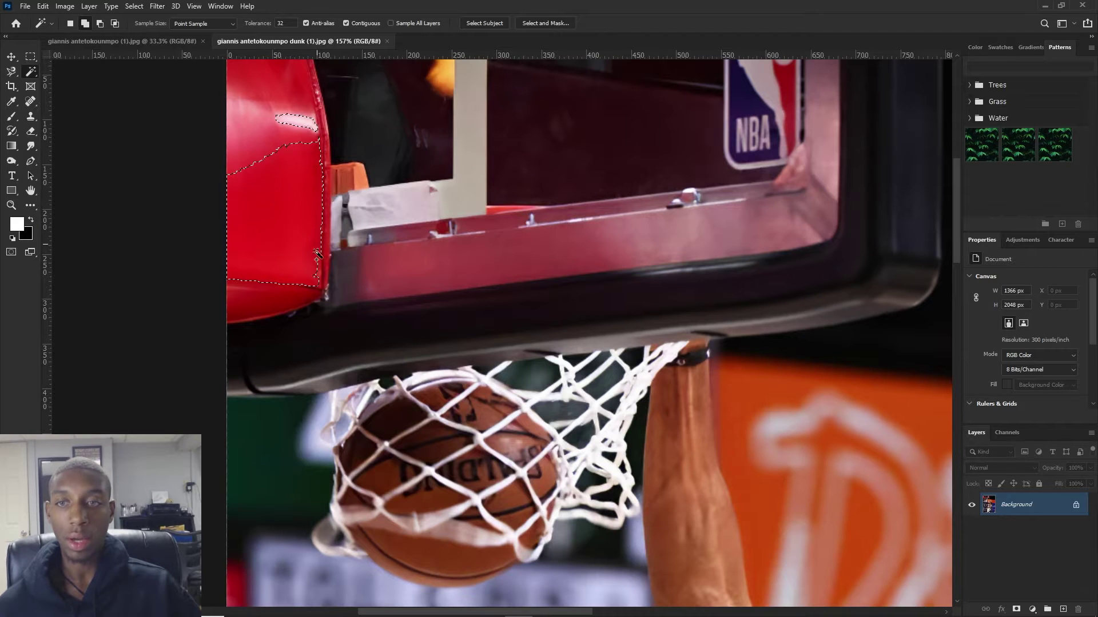
pyautogui.scroll(-10, 323, 254)
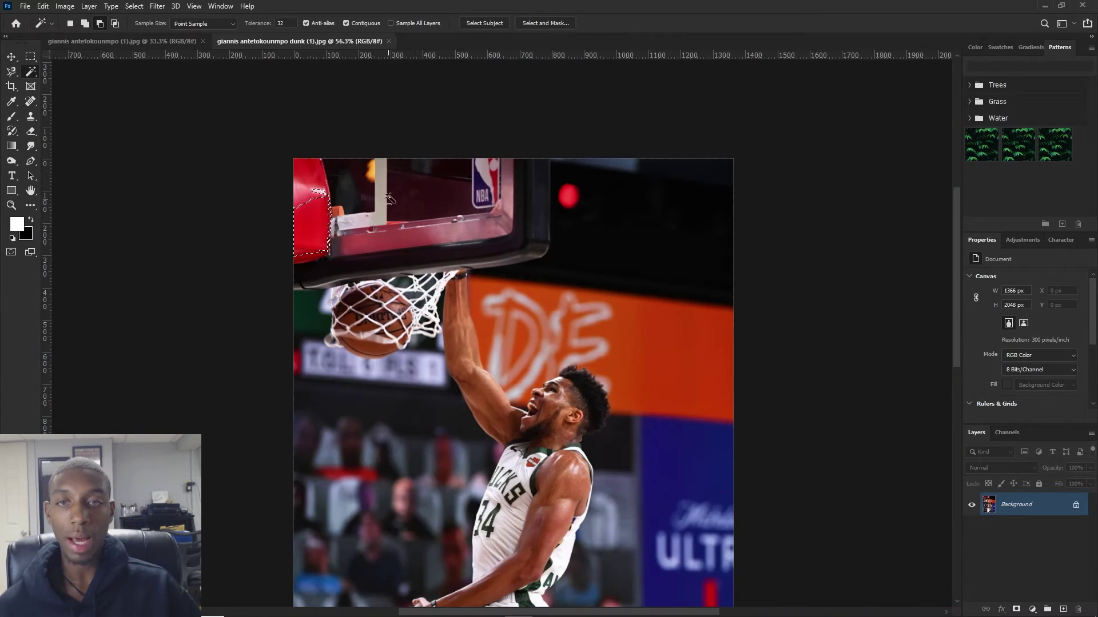
pyautogui.scroll(6, 446, 187)
pyautogui.scroll(1, 425, 163)
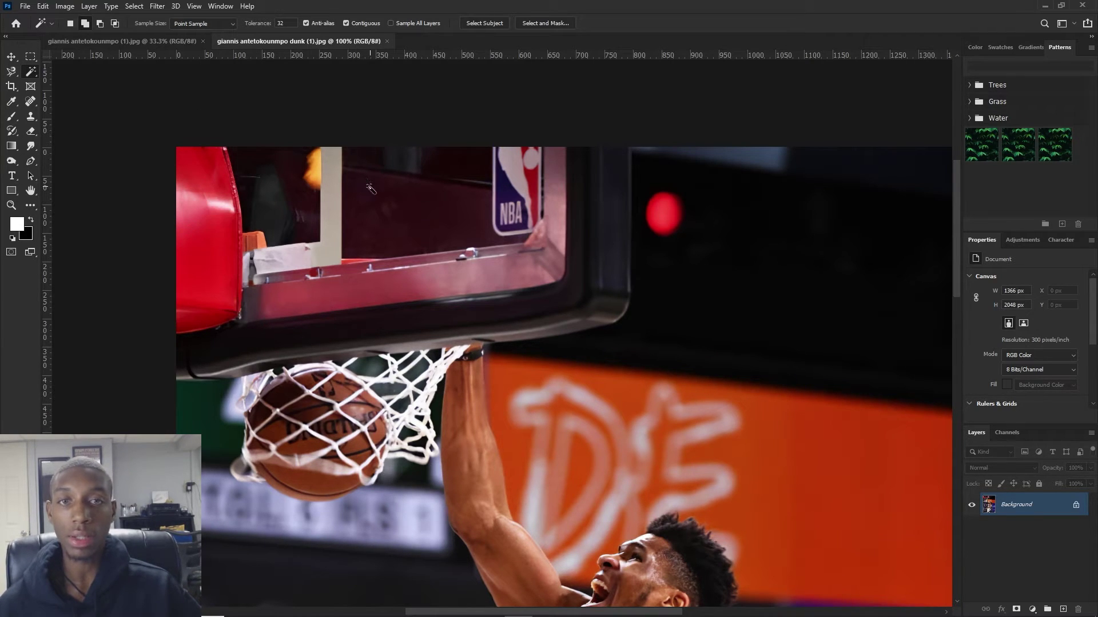
pyautogui.click(145, 159)
pyautogui.scroll(1, 386, 255)
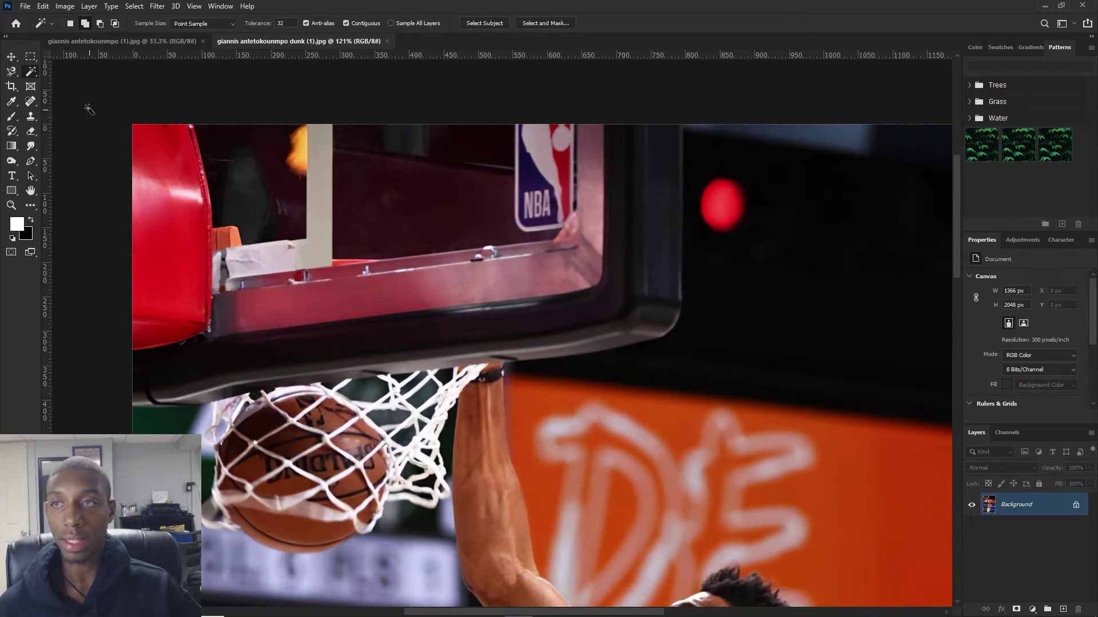
# Step: Switch to the Quick Selection Tool from the Magic Wand flyout
pyautogui.rightClick(32, 70)
pyautogui.click(75, 83)
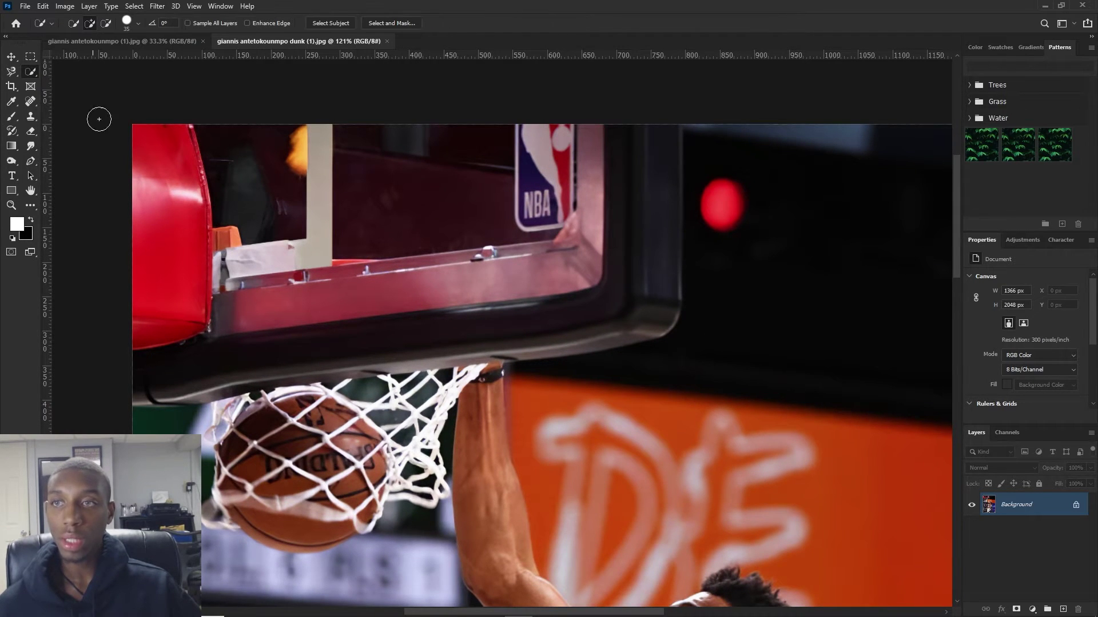
pyautogui.scroll(-4, 314, 343)
pyautogui.scroll(-6, 437, 318)
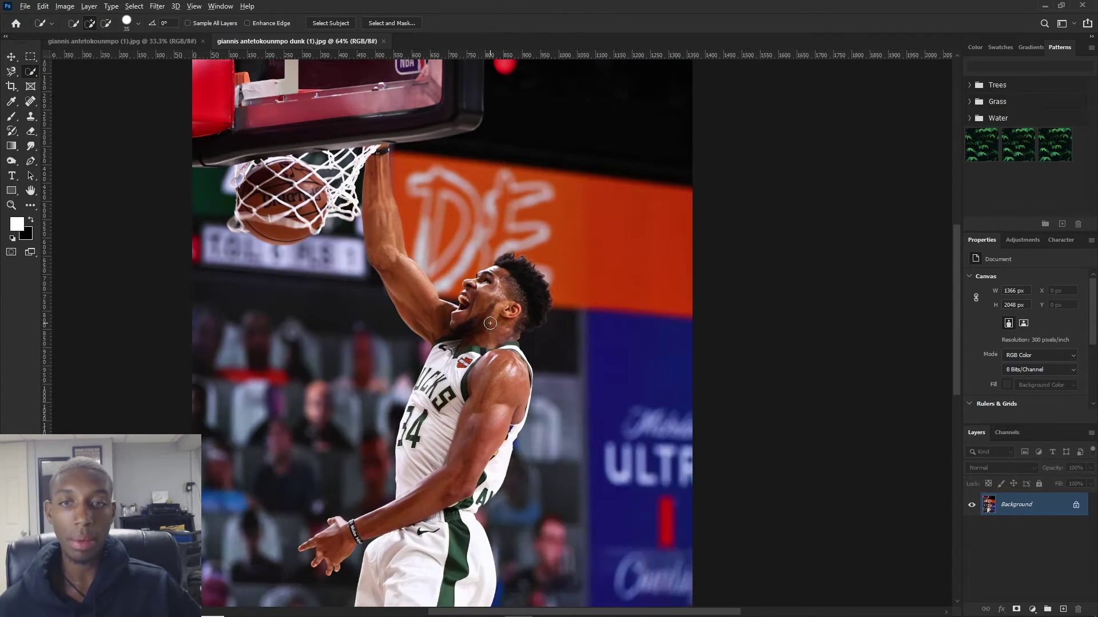
pyautogui.scroll(3, 490, 324)
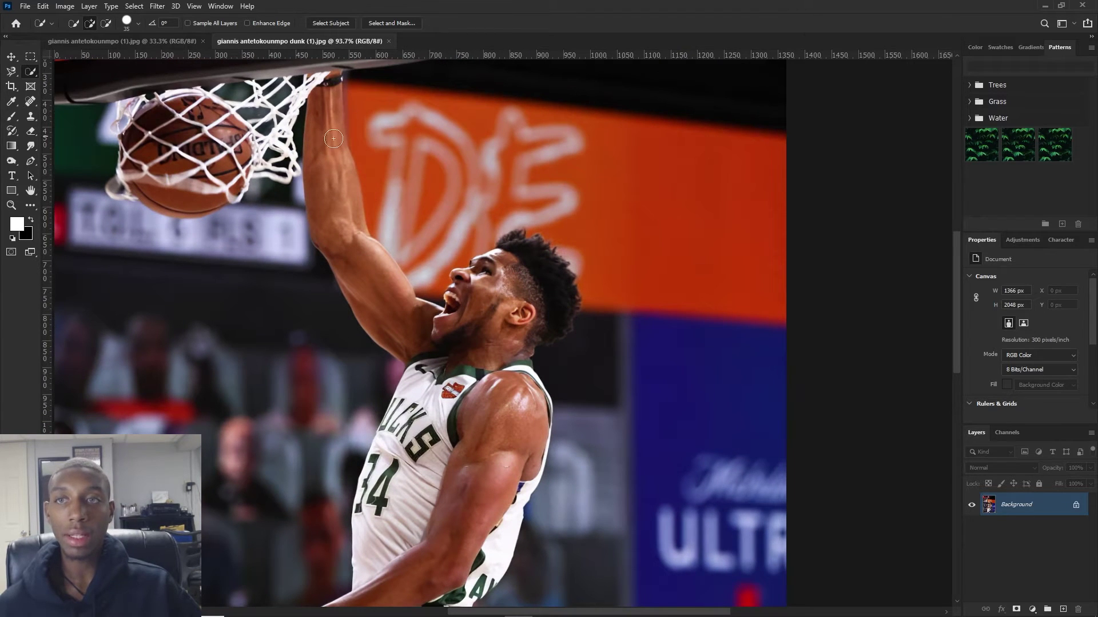
# Step: Start a new quick selection over the player's arm, face, head and neck
pyautogui.click(74, 23)
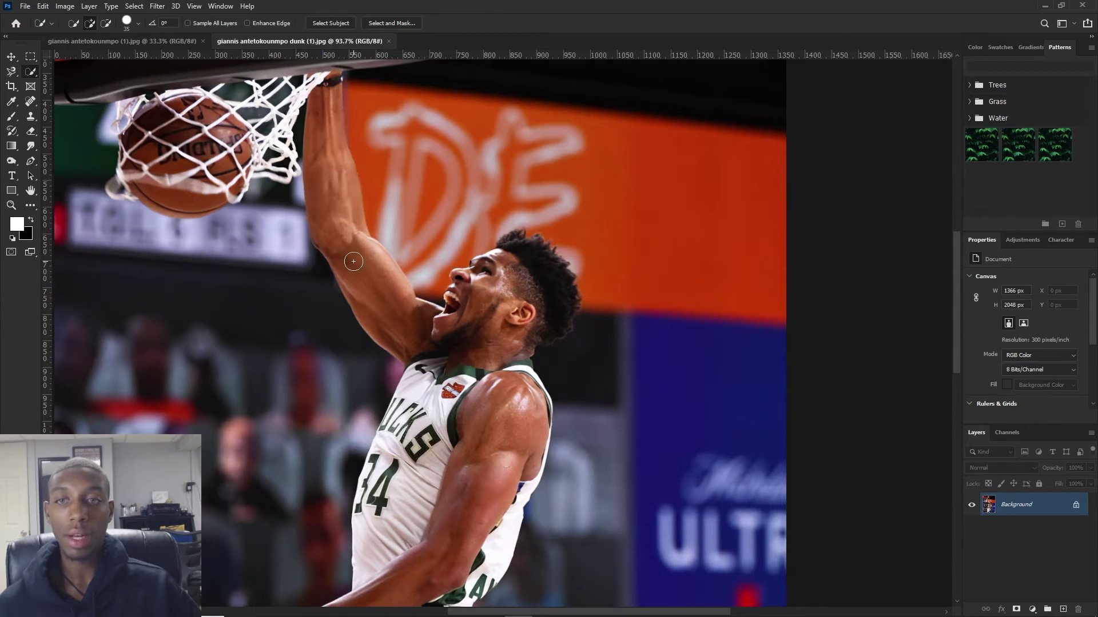
pyautogui.moveTo(382, 314)
pyautogui.mouseDown()
pyautogui.moveTo(454, 340)
pyautogui.moveTo(464, 291)
pyautogui.moveTo(493, 295)
pyautogui.moveTo(499, 315)
pyautogui.moveTo(481, 327)
pyautogui.moveTo(530, 297)
pyautogui.mouseUp()
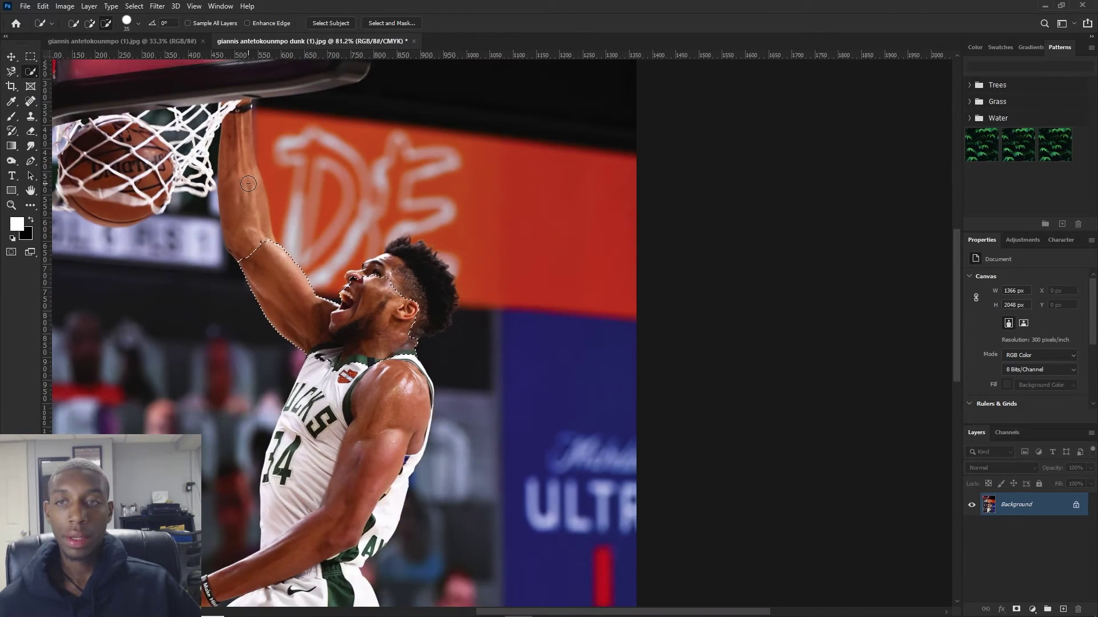
pyautogui.scroll(3, 543, 163)
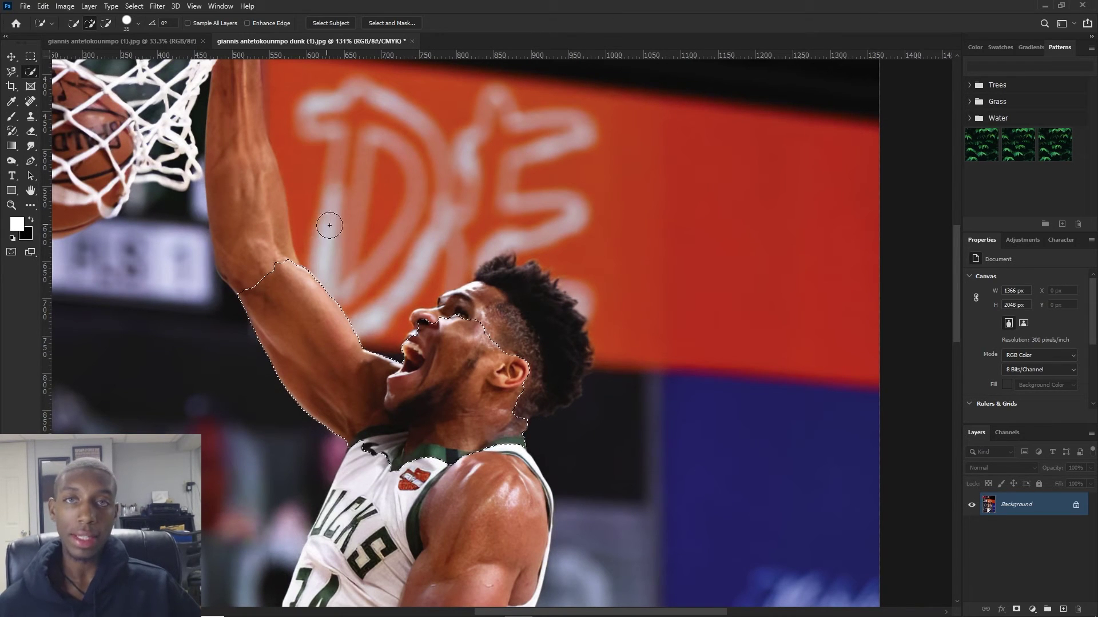
pyautogui.scroll(-2, 245, 184)
pyautogui.scroll(3, 245, 184)
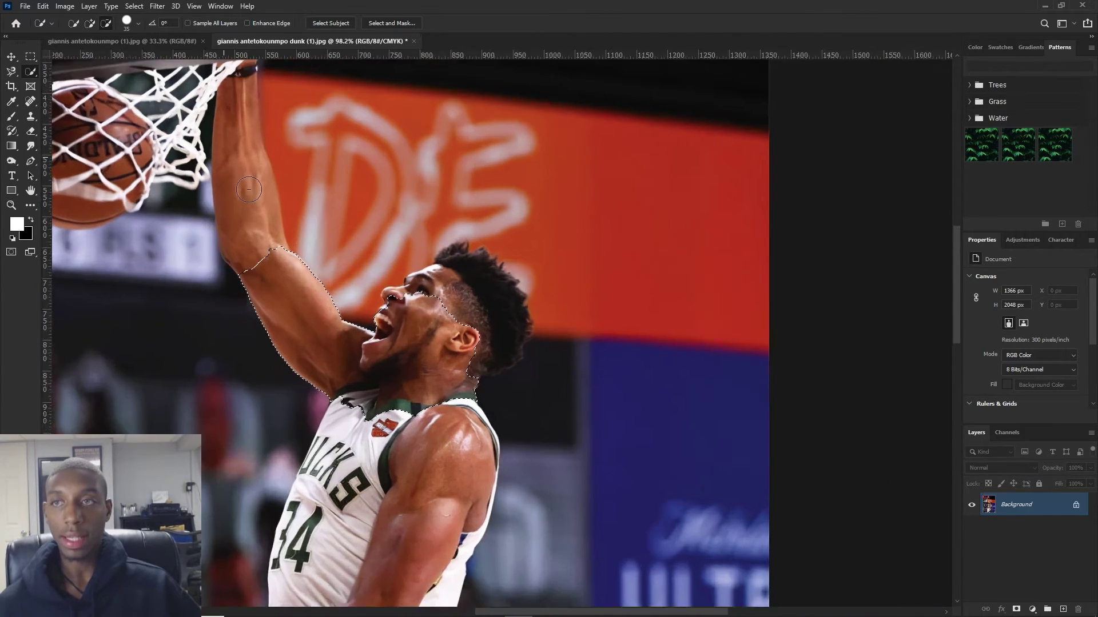
# Step: Subtract the elbow area, then add the forearm and the upper arm's right edge
pyautogui.click(108, 25)
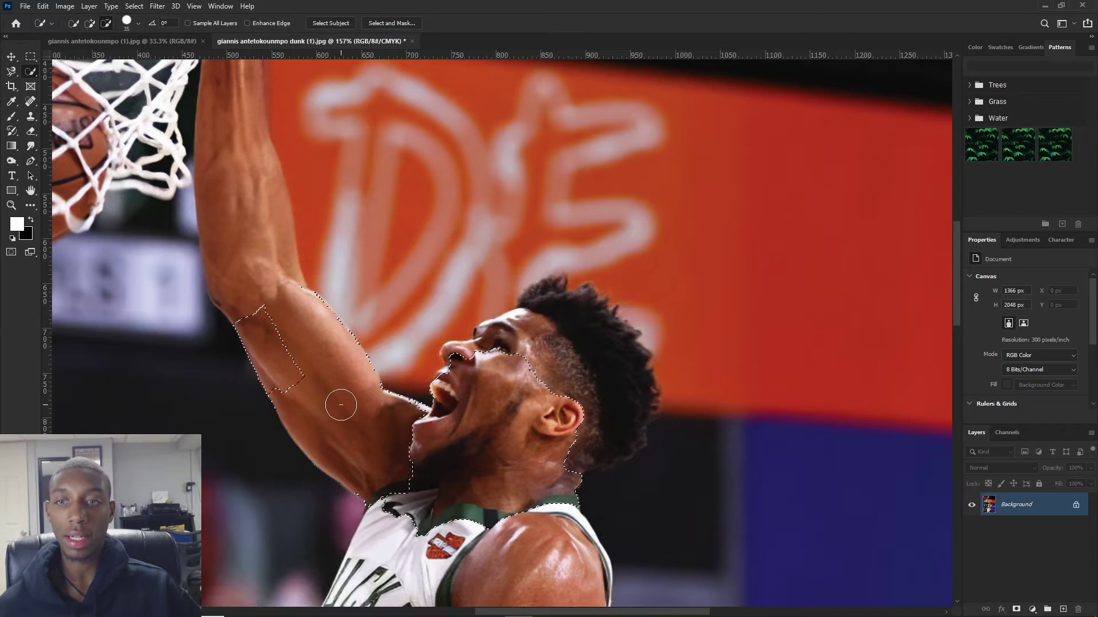
pyautogui.moveTo(338, 400); pyautogui.dragTo(302, 375)
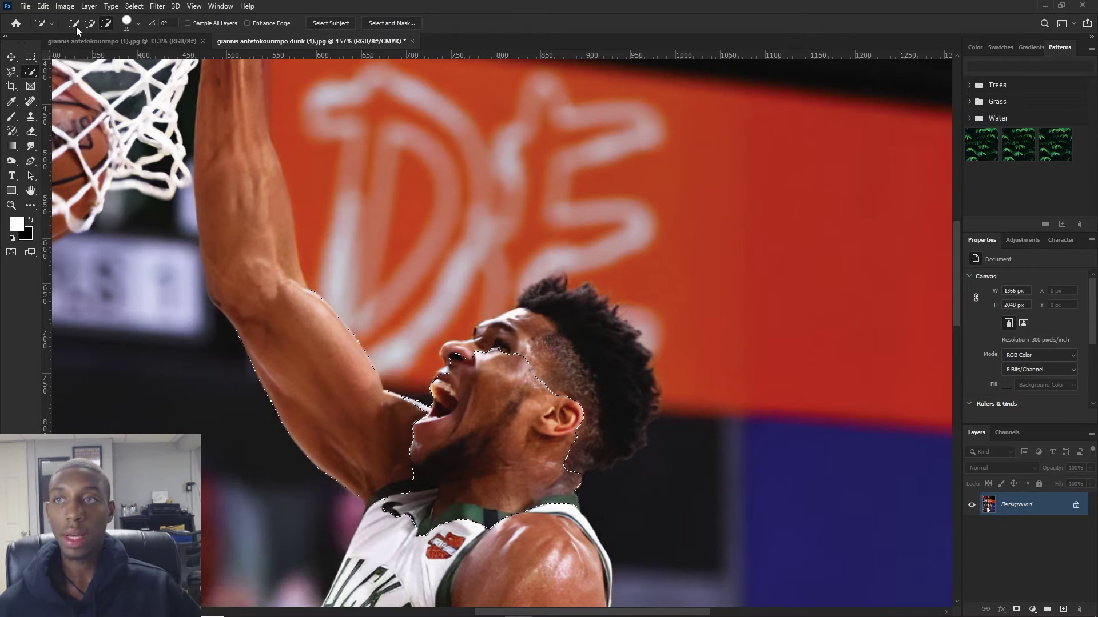
pyautogui.scroll(-3, 452, 375)
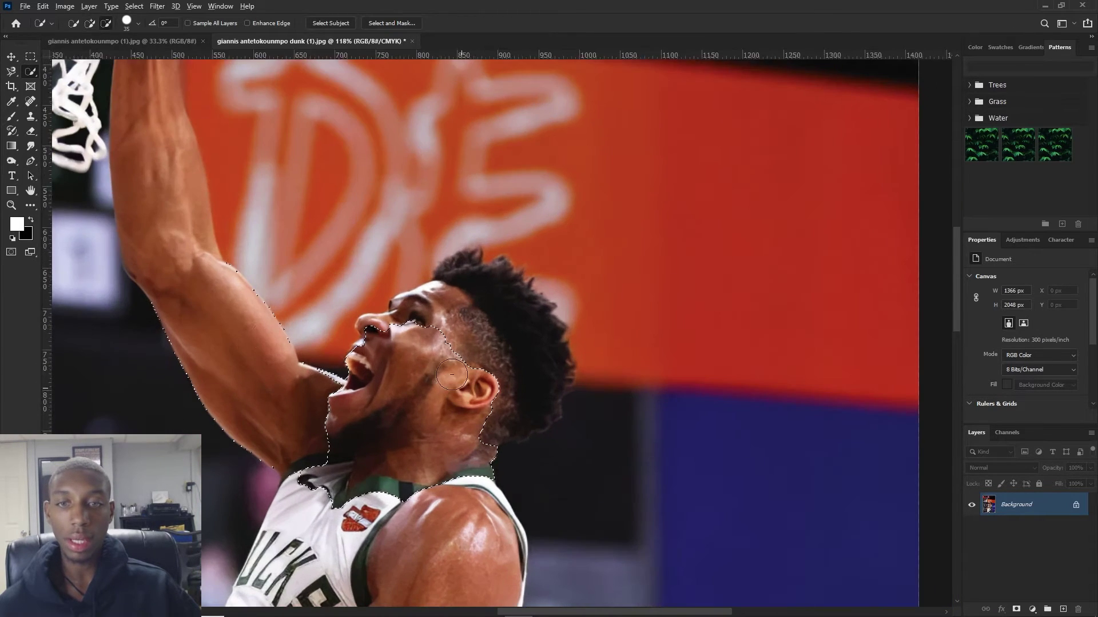
pyautogui.scroll(2, 451, 375)
pyautogui.moveTo(265, 392)
pyautogui.mouseDown()
pyautogui.moveTo(162, 224)
pyautogui.moveTo(162, 186)
pyautogui.moveTo(238, 353)
pyautogui.moveTo(162, 265)
pyautogui.moveTo(212, 352)
pyautogui.moveTo(171, 304)
pyautogui.mouseUp()
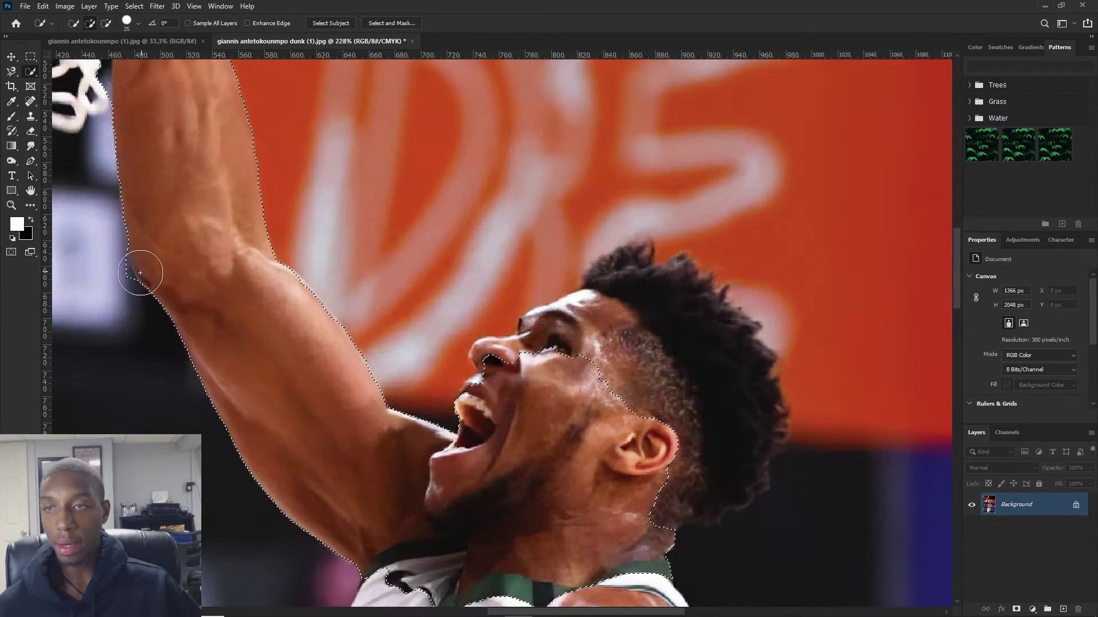
pyautogui.scroll(-2, 503, 374)
pyautogui.scroll(1, 469, 496)
pyautogui.moveTo(515, 557); pyautogui.dragTo(527, 475)
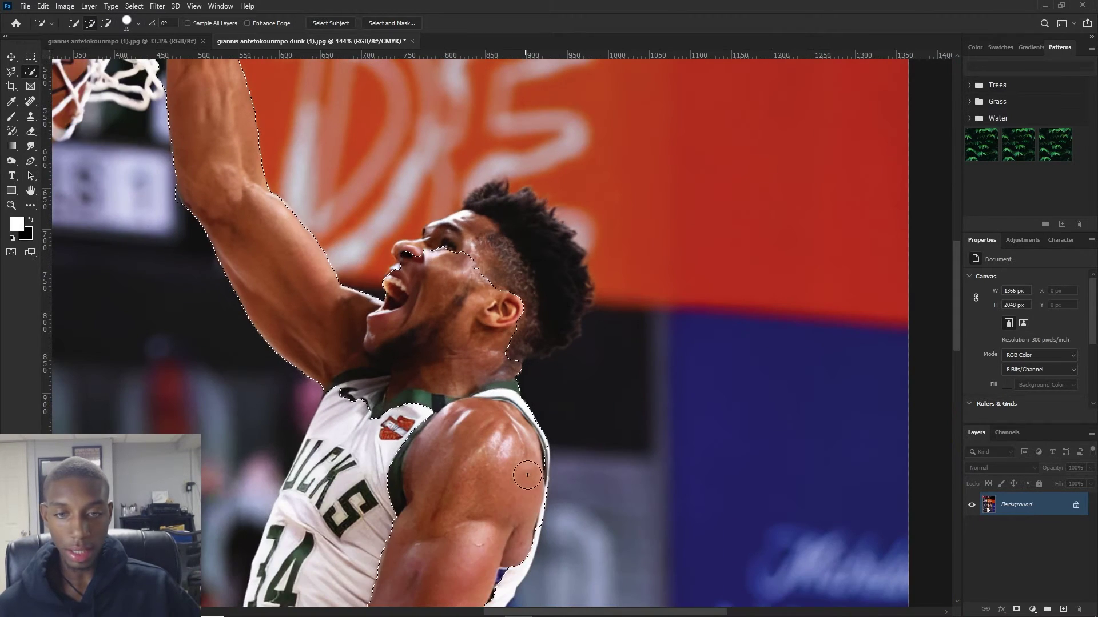
pyautogui.click(539, 472)
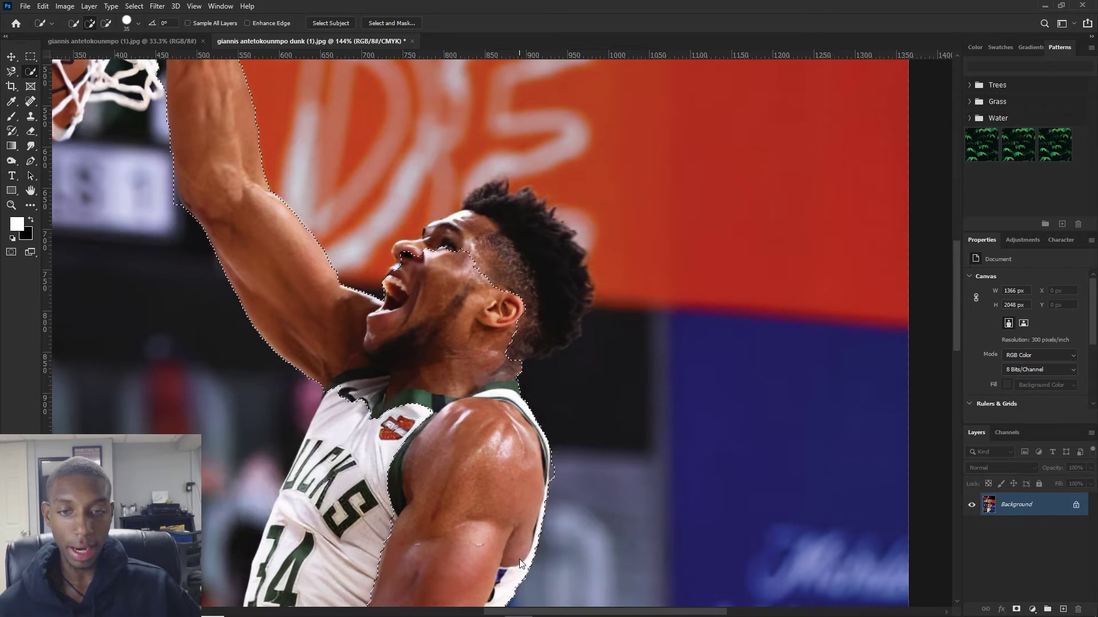
# Step: Extend the quick selection down over the player's jersey and shorts
pyautogui.scroll(-3, 518, 548)
pyautogui.moveTo(466, 514)
pyautogui.mouseDown()
pyautogui.moveTo(335, 470)
pyautogui.moveTo(284, 430)
pyautogui.moveTo(286, 401)
pyautogui.moveTo(273, 439)
pyautogui.moveTo(267, 421)
pyautogui.moveTo(337, 241)
pyautogui.mouseUp()
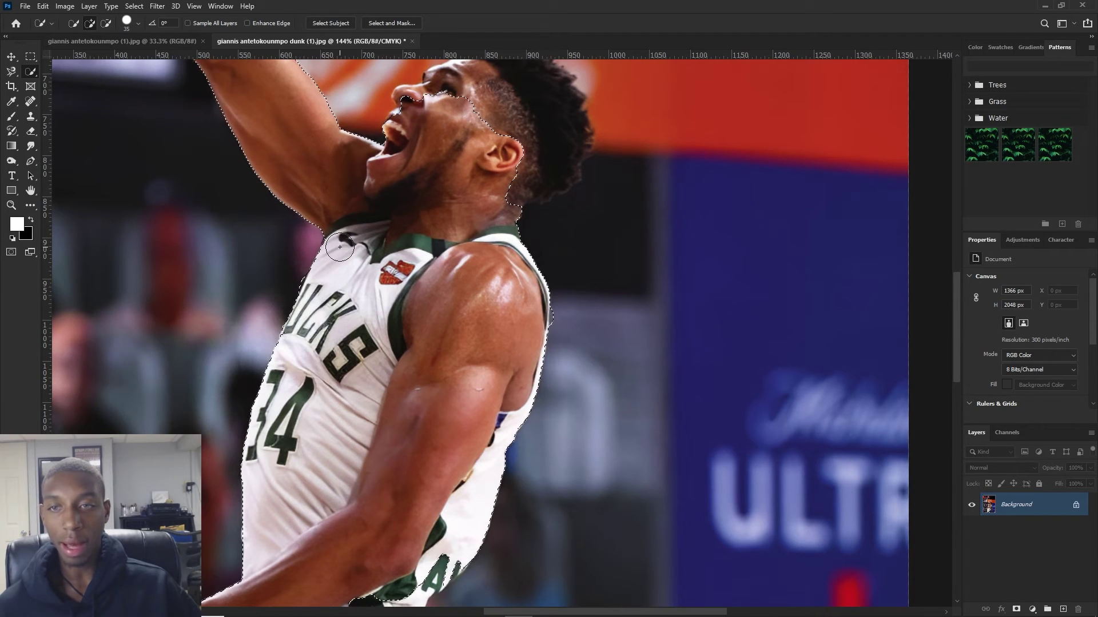
pyautogui.scroll(-3, 340, 247)
pyautogui.scroll(-3, 396, 385)
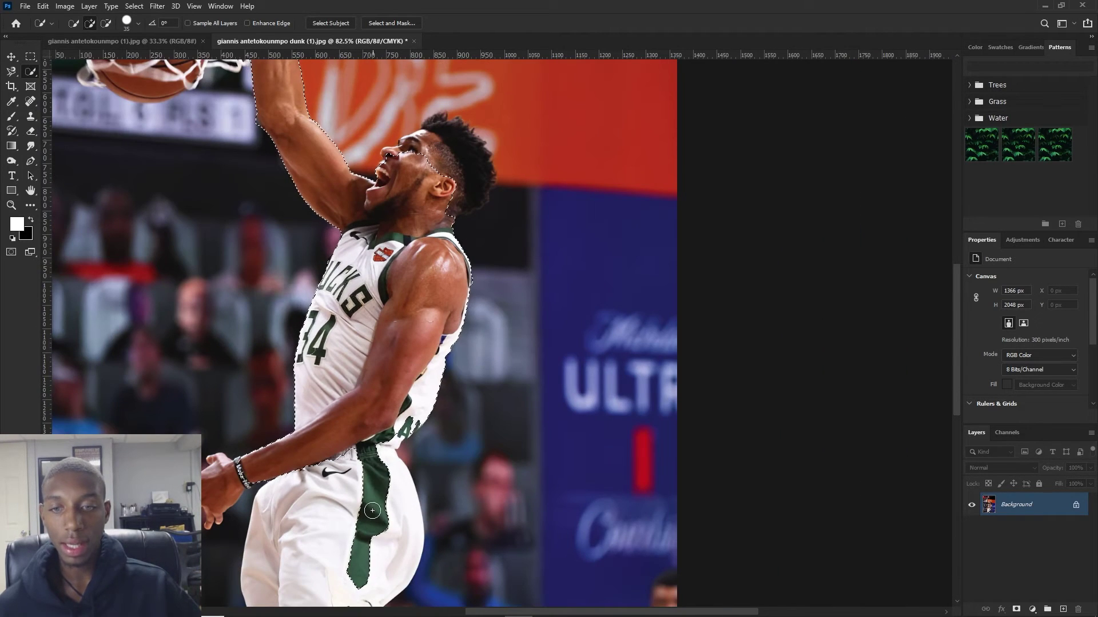
pyautogui.scroll(-3, 372, 511)
pyautogui.moveTo(373, 510)
pyautogui.mouseDown()
pyautogui.moveTo(394, 475)
pyautogui.moveTo(297, 515)
pyautogui.mouseUp()
pyautogui.scroll(-1, 273, 528)
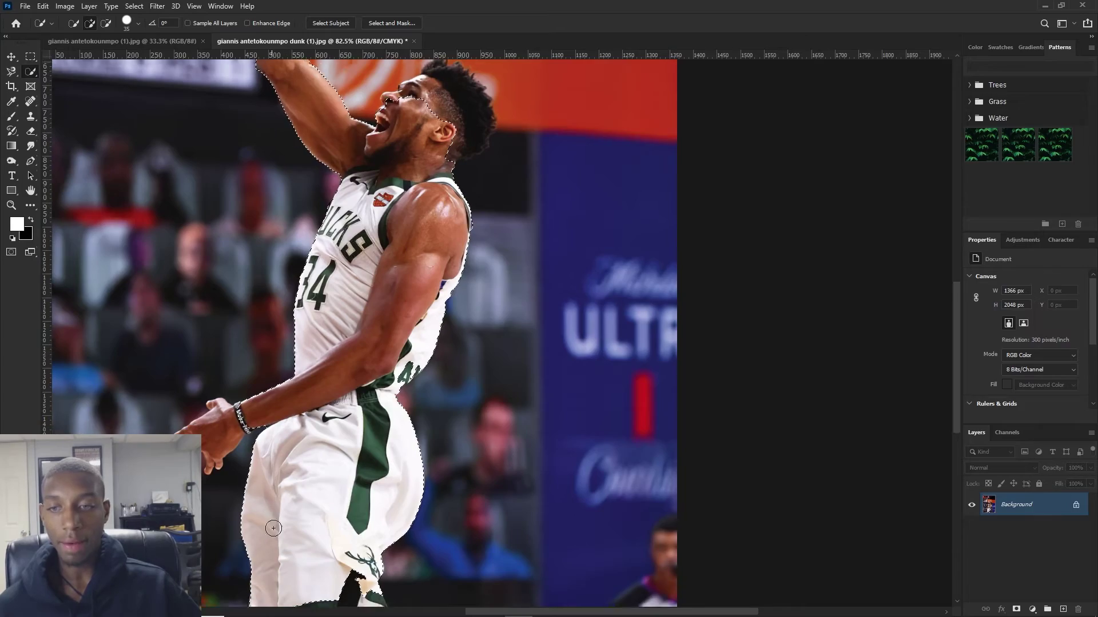
pyautogui.scroll(-4, 274, 528)
pyautogui.scroll(3, 202, 298)
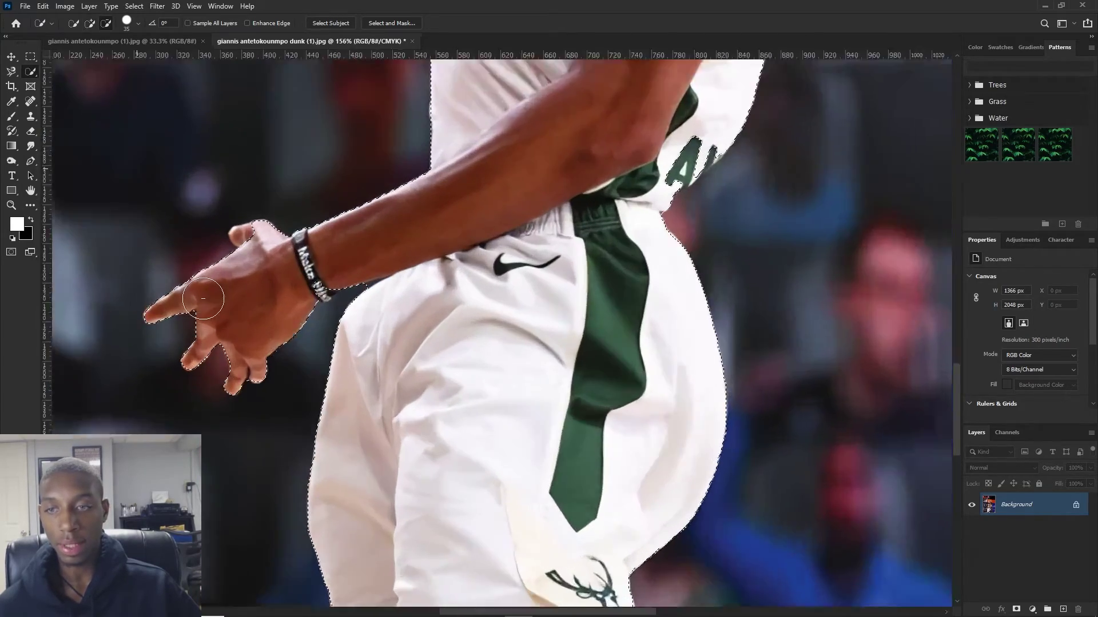
pyautogui.scroll(2, 294, 367)
pyautogui.scroll(3, 277, 356)
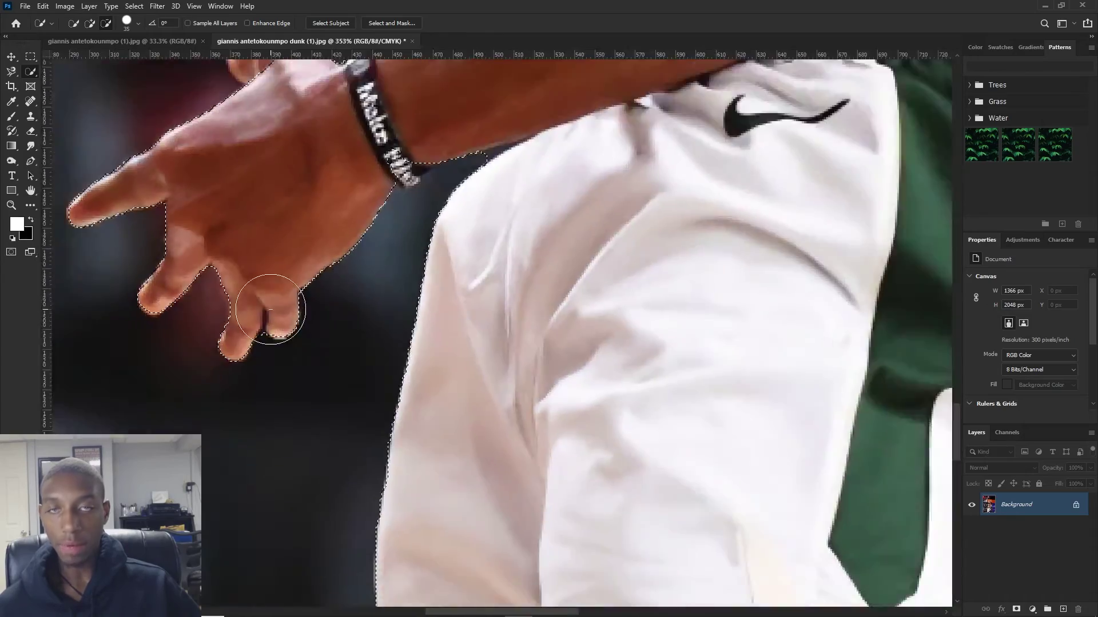
pyautogui.scroll(-6, 270, 309)
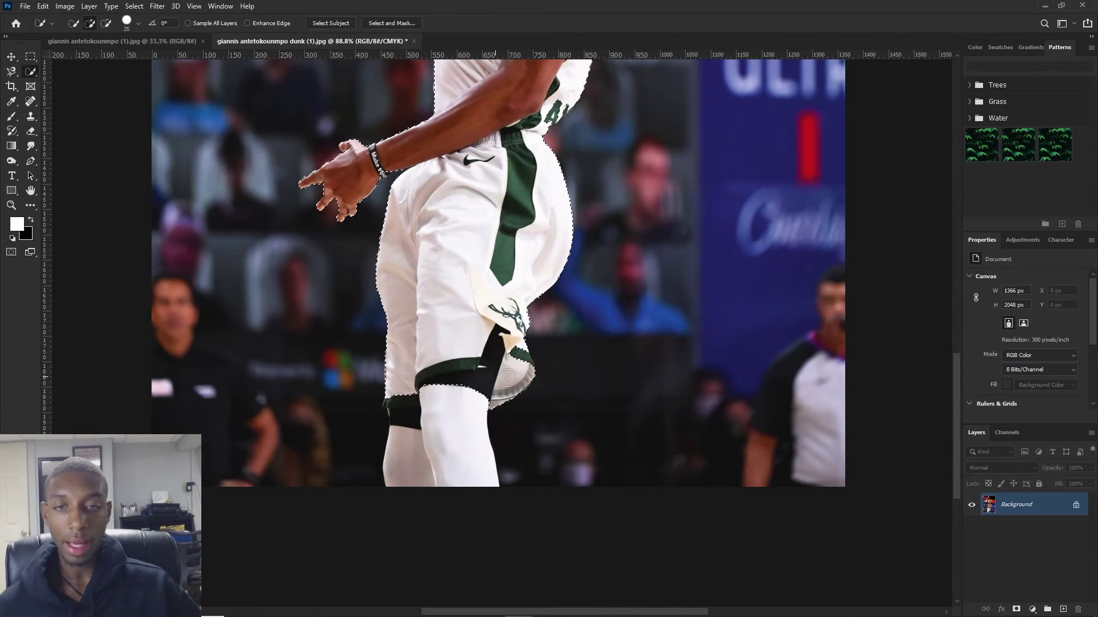
# Step: Add the leg below the shorts, then clear the selection
pyautogui.moveTo(507, 377); pyautogui.dragTo(453, 412)
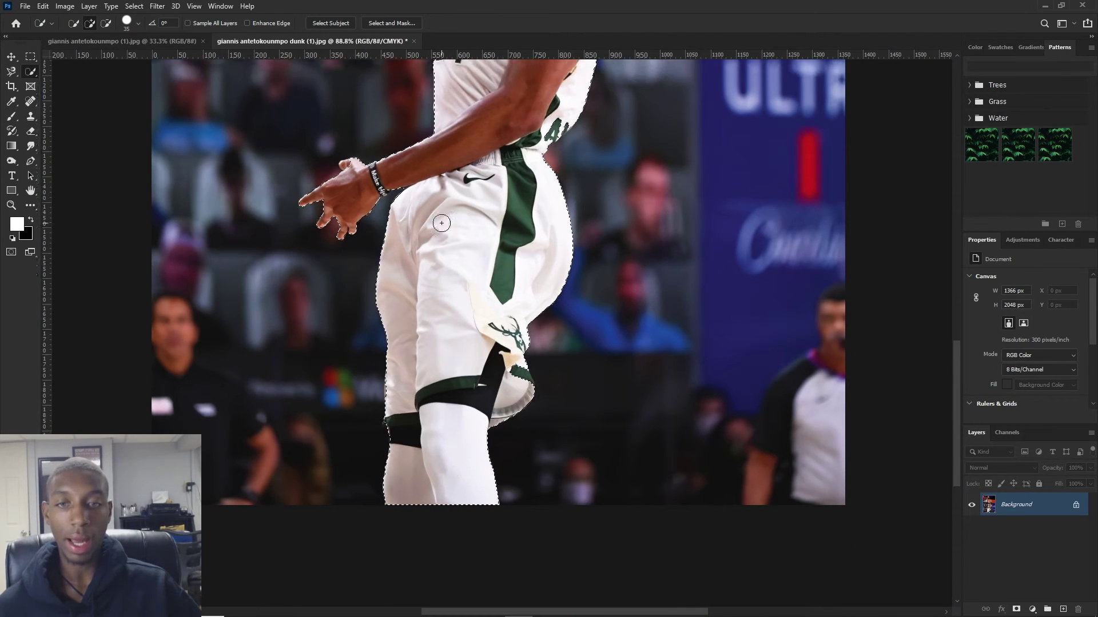
pyautogui.scroll(3, 411, 406)
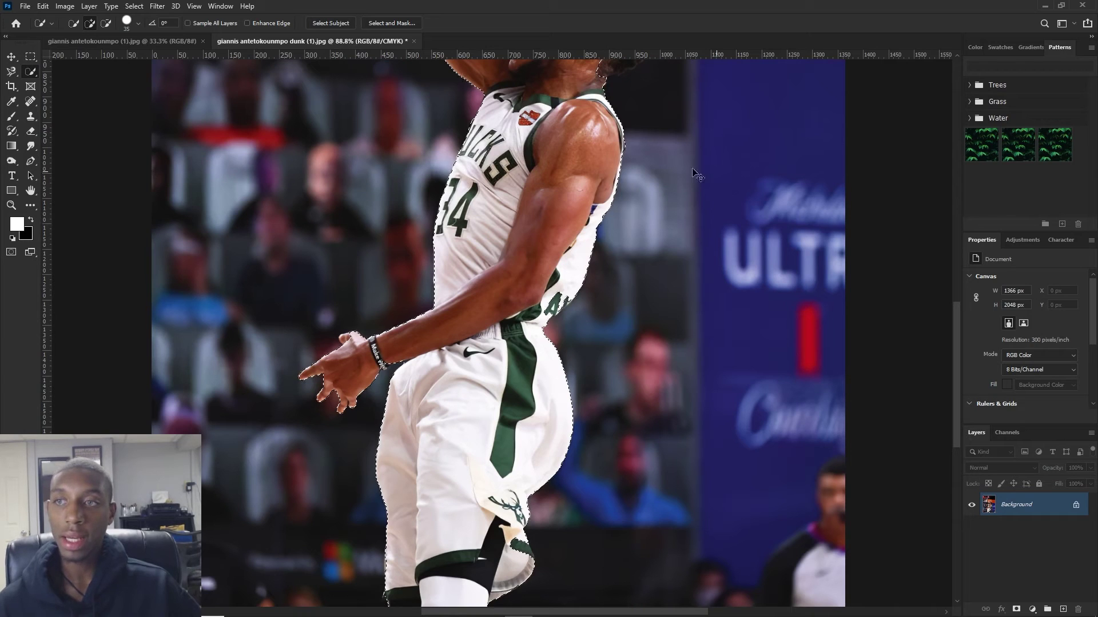
pyautogui.hotkey('ctrl', 'd')
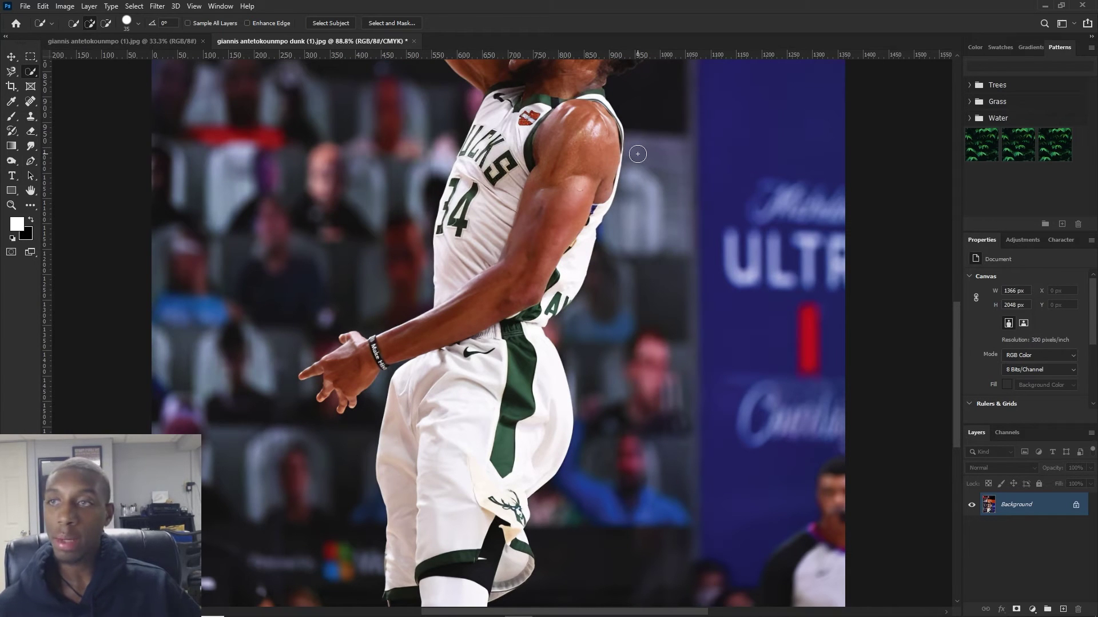
pyautogui.scroll(1, 632, 164)
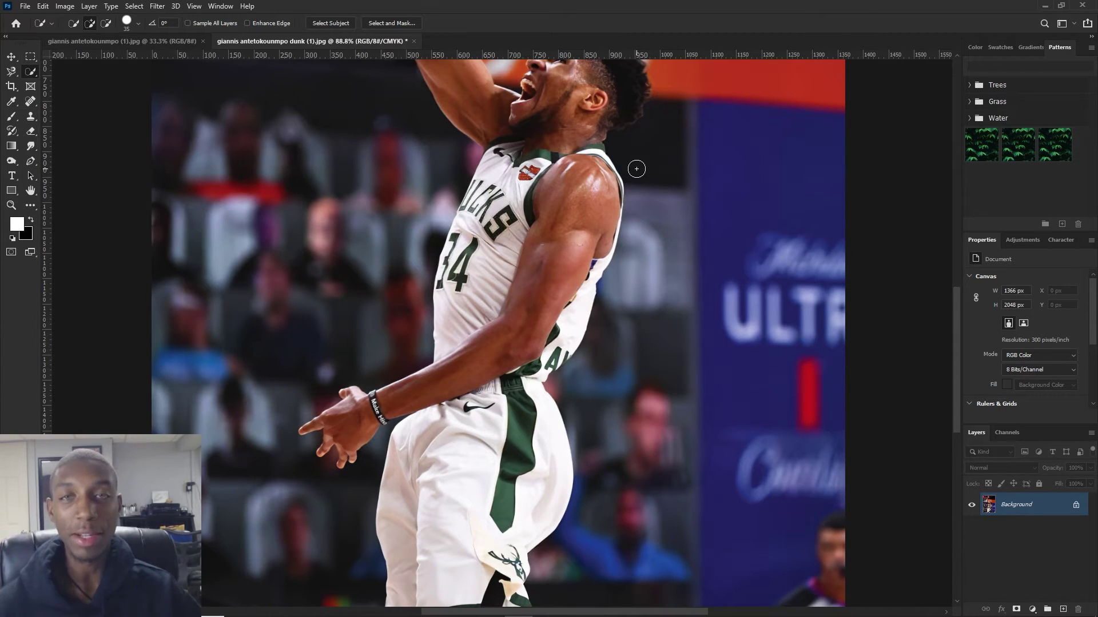
pyautogui.scroll(5, 659, 176)
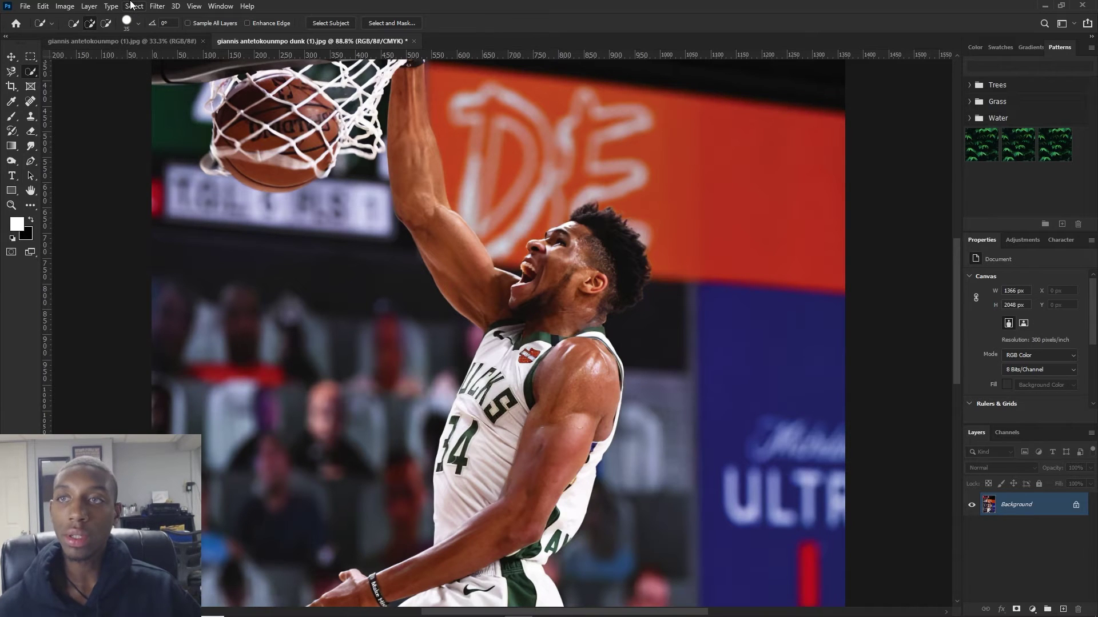
pyautogui.scroll(-2, 402, 200)
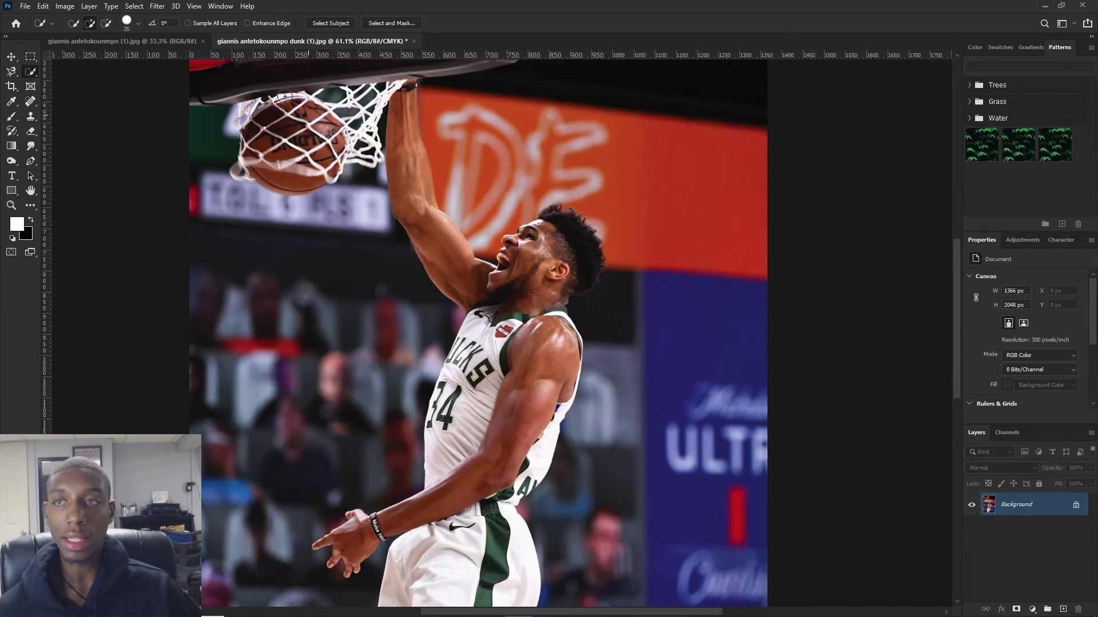
# Step: Run Select > Subject to select the player, ball and net, and zoom over its edges
pyautogui.click(135, 6)
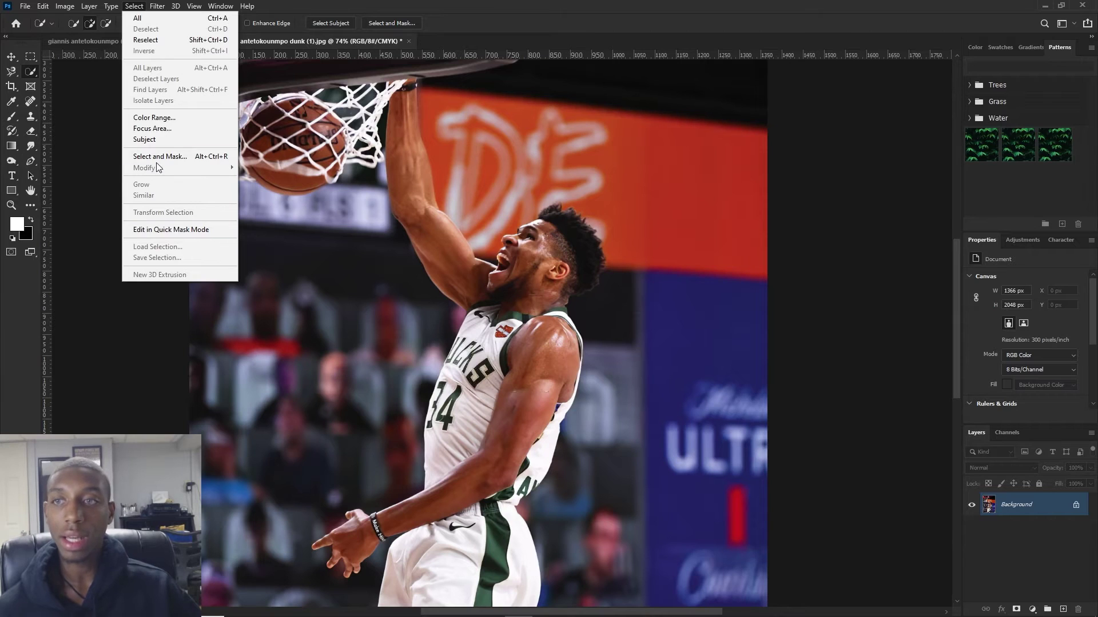
pyautogui.click(150, 139)
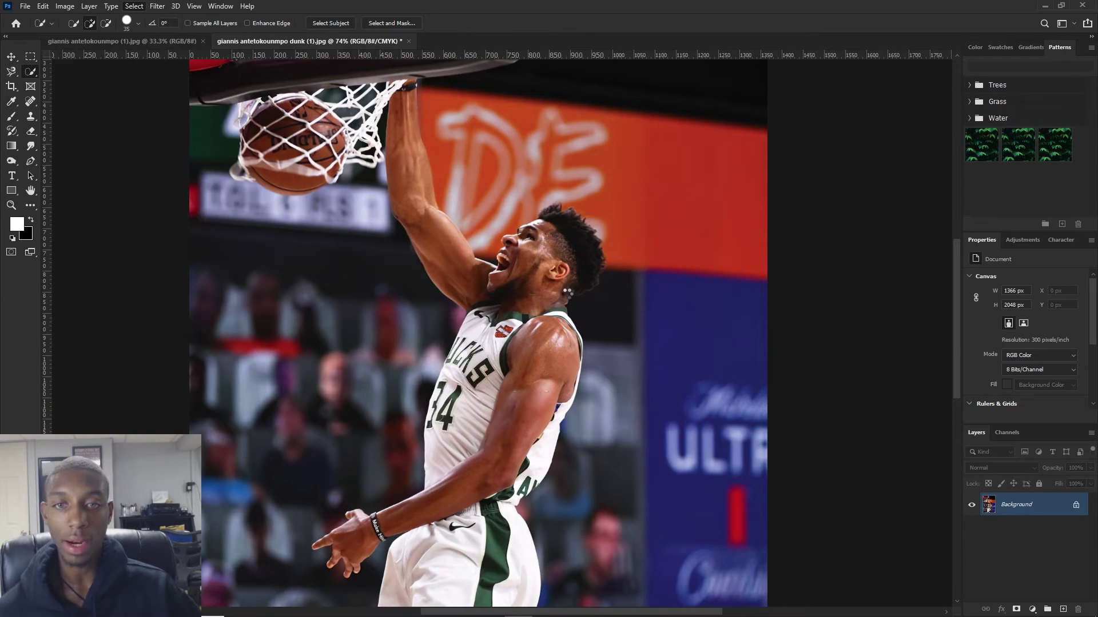
pyautogui.scroll(-2, 537, 286)
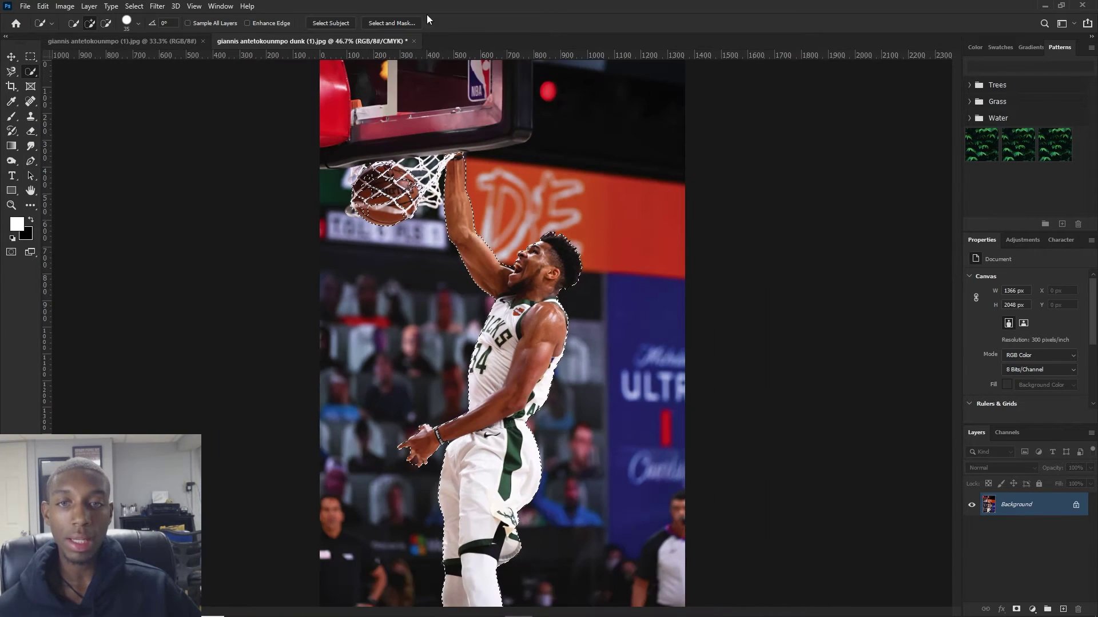
pyautogui.scroll(4, 537, 263)
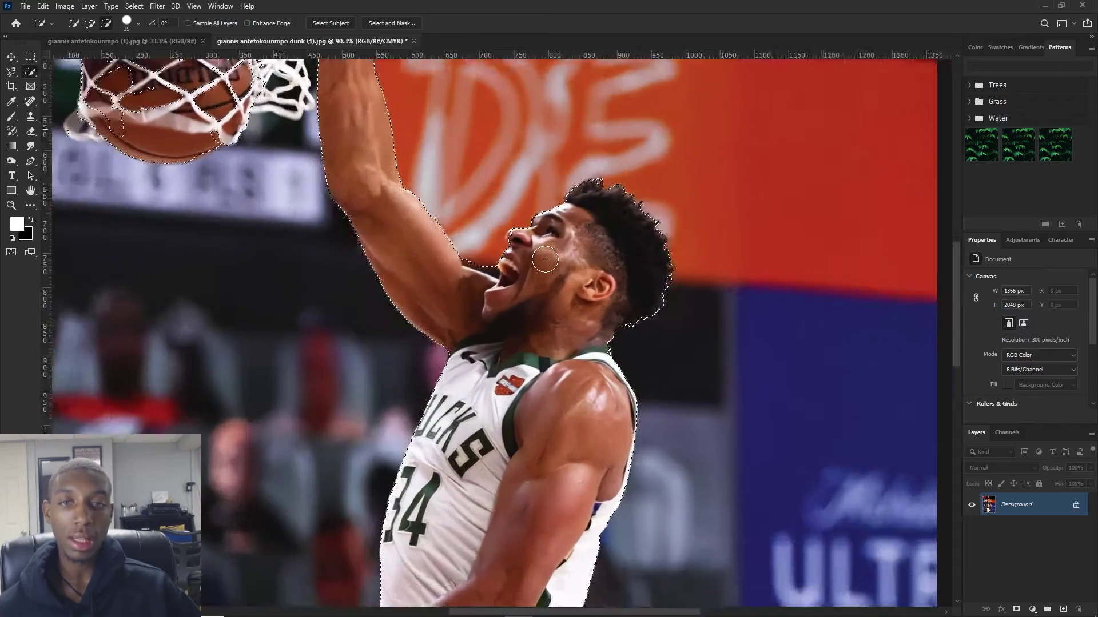
pyautogui.scroll(-2, 544, 259)
pyautogui.scroll(3, 329, 204)
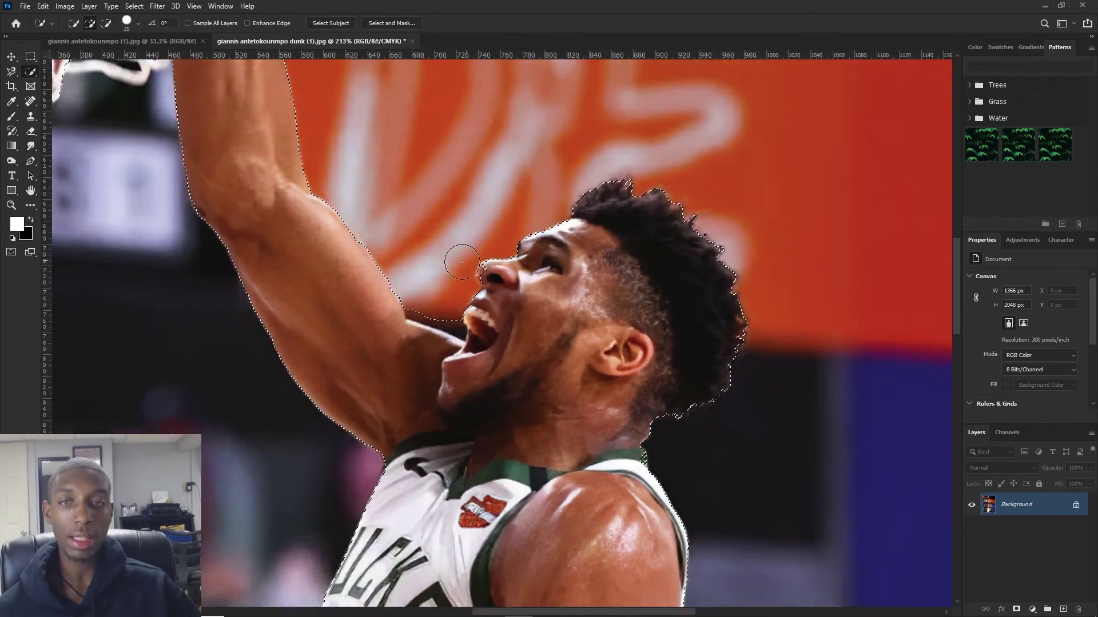
pyautogui.scroll(3, 329, 204)
pyautogui.scroll(-2, 328, 204)
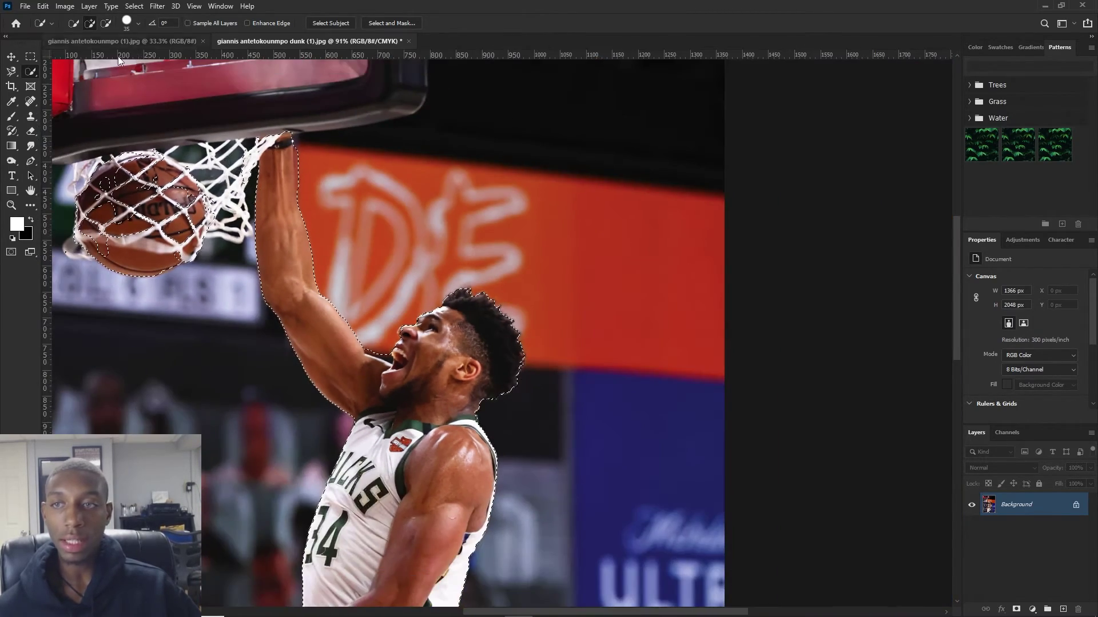
pyautogui.scroll(-2, 200, 284)
pyautogui.scroll(-4, 201, 284)
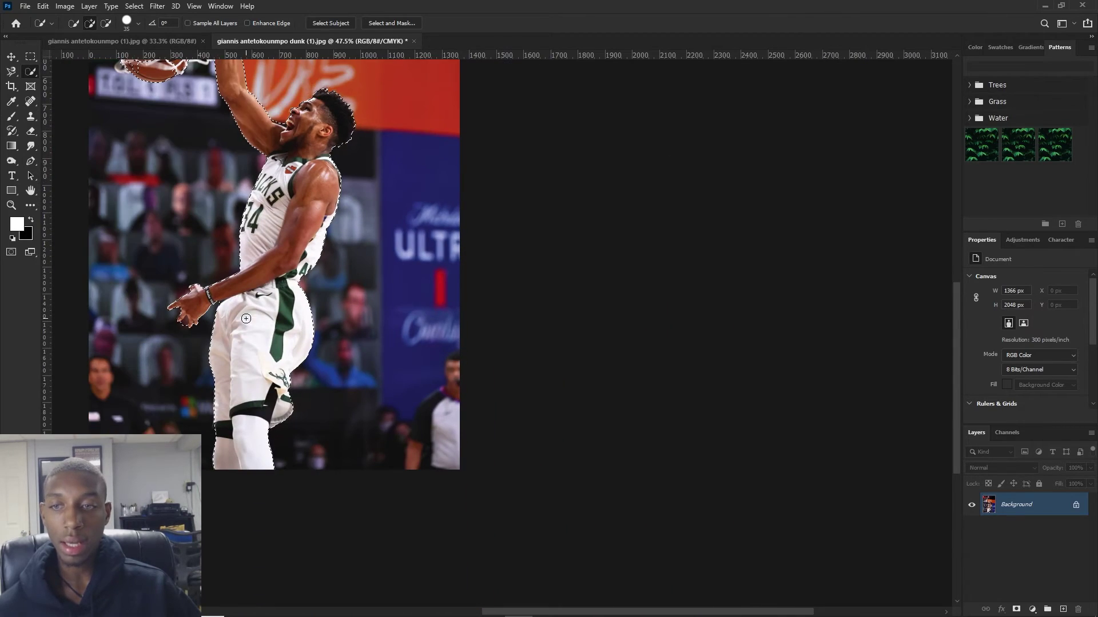
pyautogui.scroll(1, 201, 284)
pyautogui.scroll(2, 200, 285)
pyautogui.scroll(2, 286, 331)
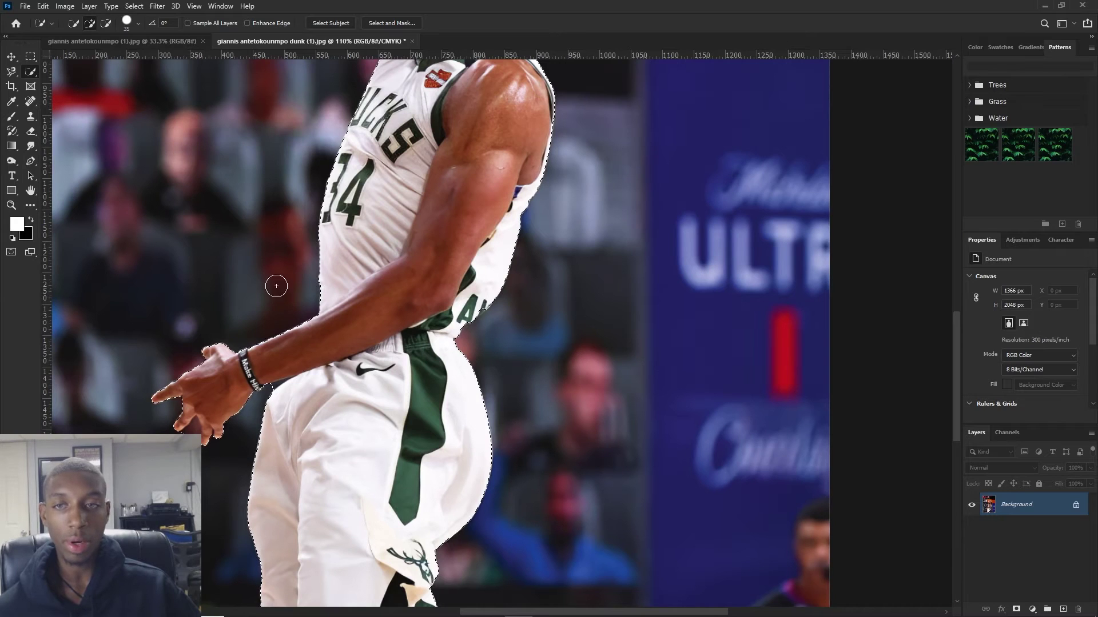
# Step: Hold Alt to put Quick Selection in subtract mode while inspecting the selection edges
pyautogui.press('alt')
pyautogui.scroll(-3, 243, 252)
pyautogui.scroll(3, 295, 208)
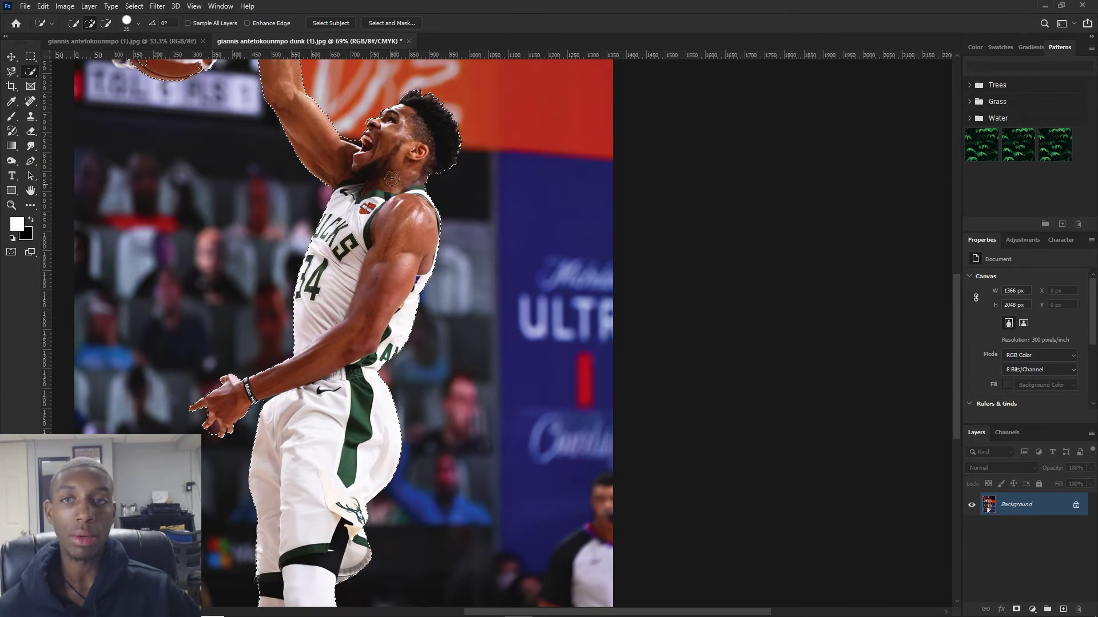
pyautogui.scroll(3, 246, 177)
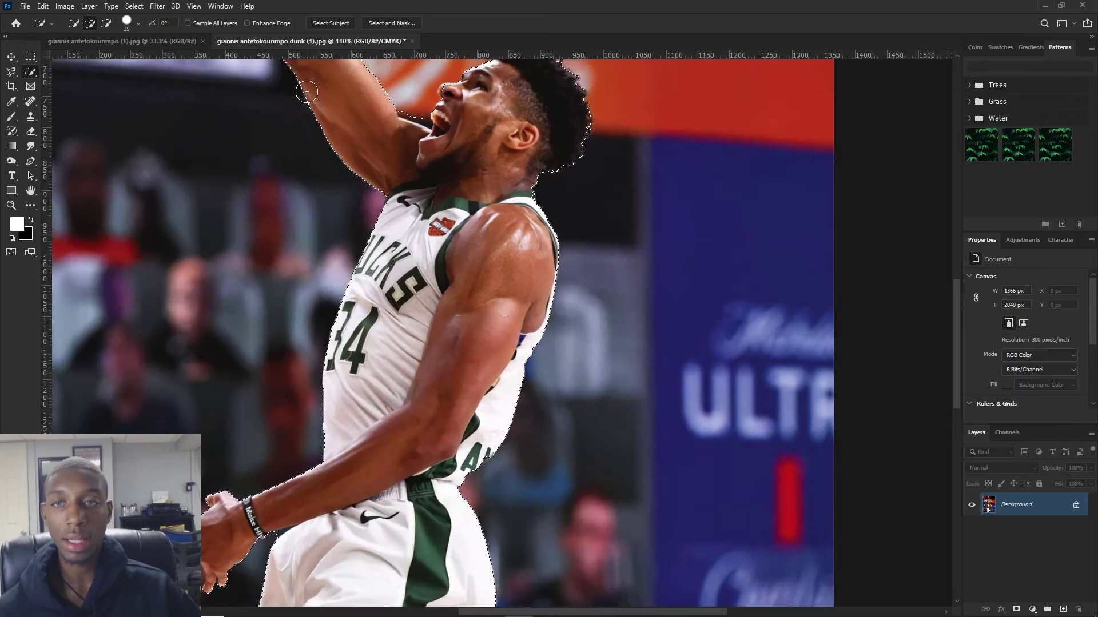
pyautogui.scroll(3, 306, 92)
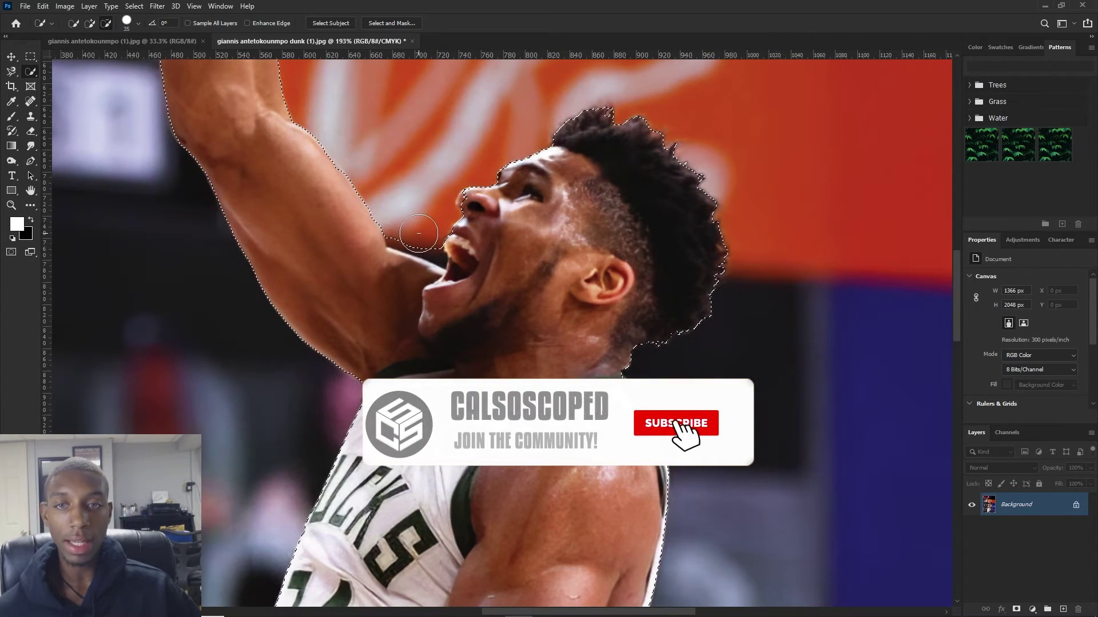
pyautogui.moveTo(12, 71); pyautogui.dragTo(54, 73)
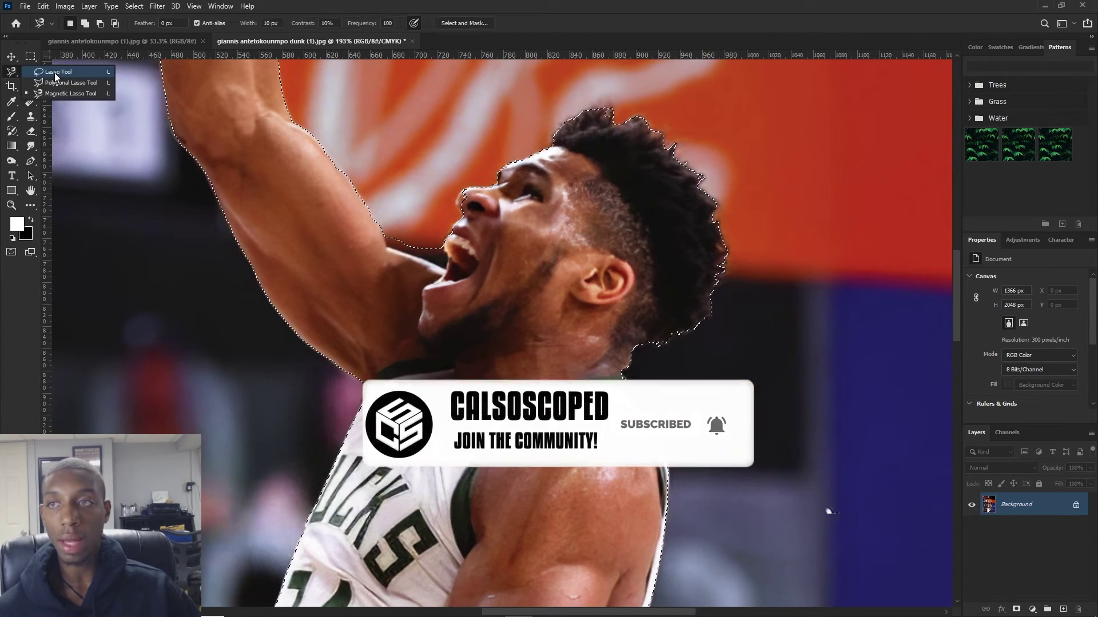
# Step: Choose the freehand Lasso Tool, review the subject outline while zooming, then deselect it
pyautogui.click(54, 73)
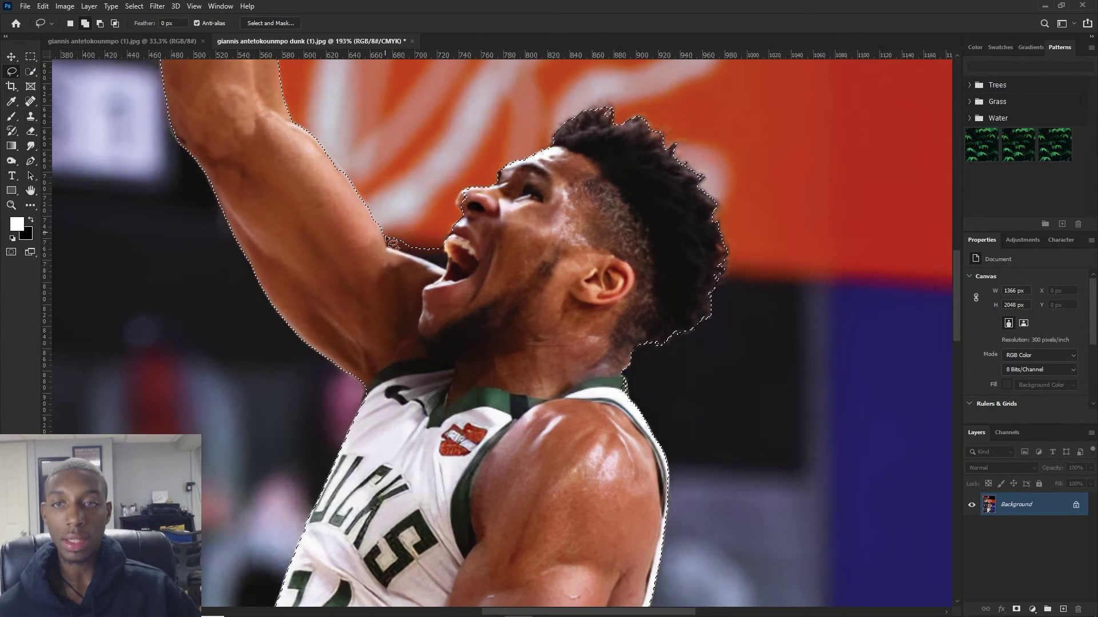
pyautogui.scroll(-4, 566, 318)
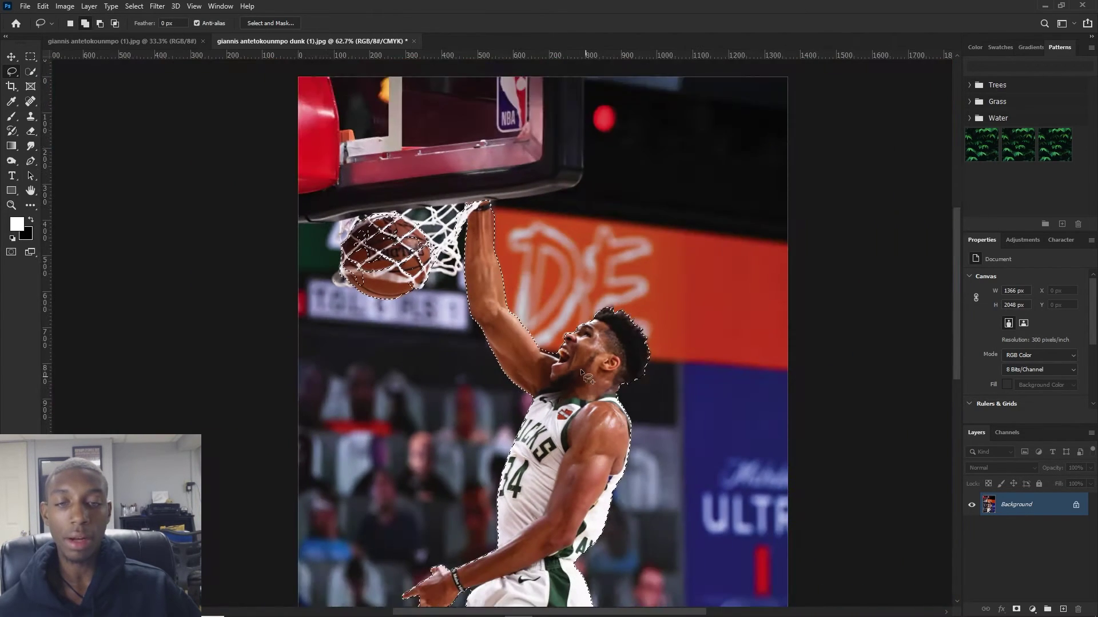
pyautogui.scroll(-5, 582, 372)
pyautogui.scroll(1, 426, 446)
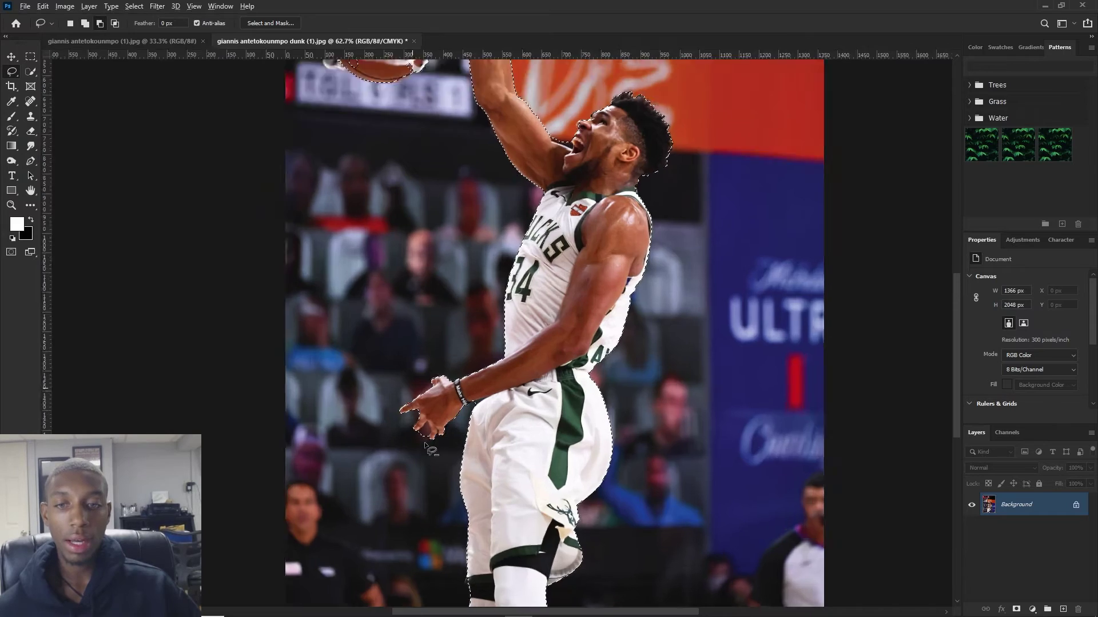
pyautogui.scroll(4, 428, 447)
pyautogui.scroll(-2, 461, 442)
pyautogui.scroll(1, 503, 364)
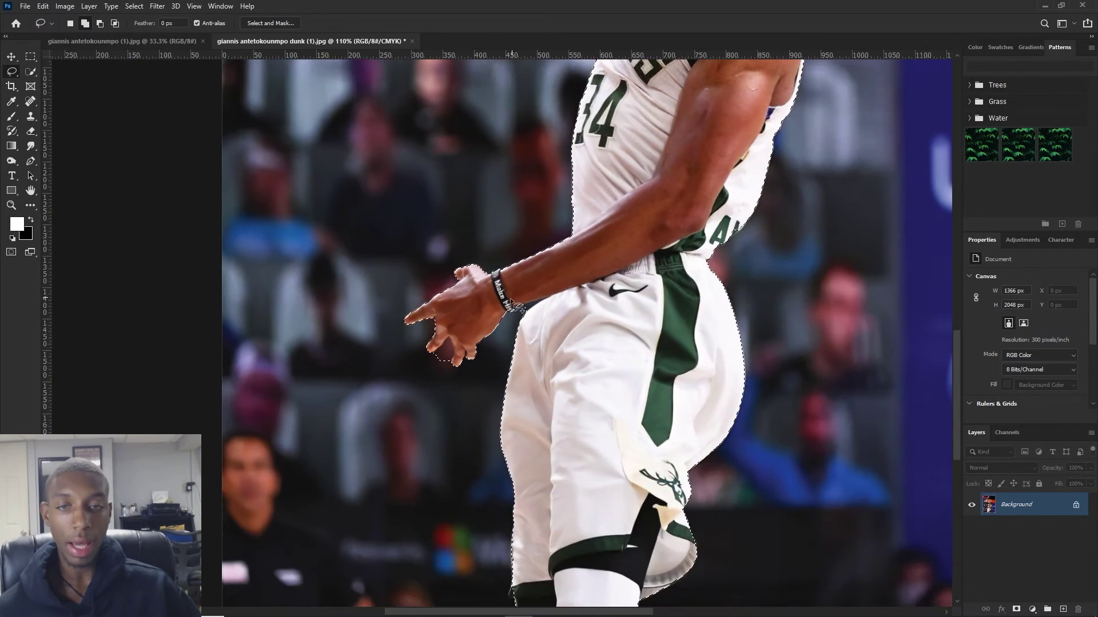
pyautogui.scroll(-5, 548, 457)
pyautogui.scroll(2, 630, 417)
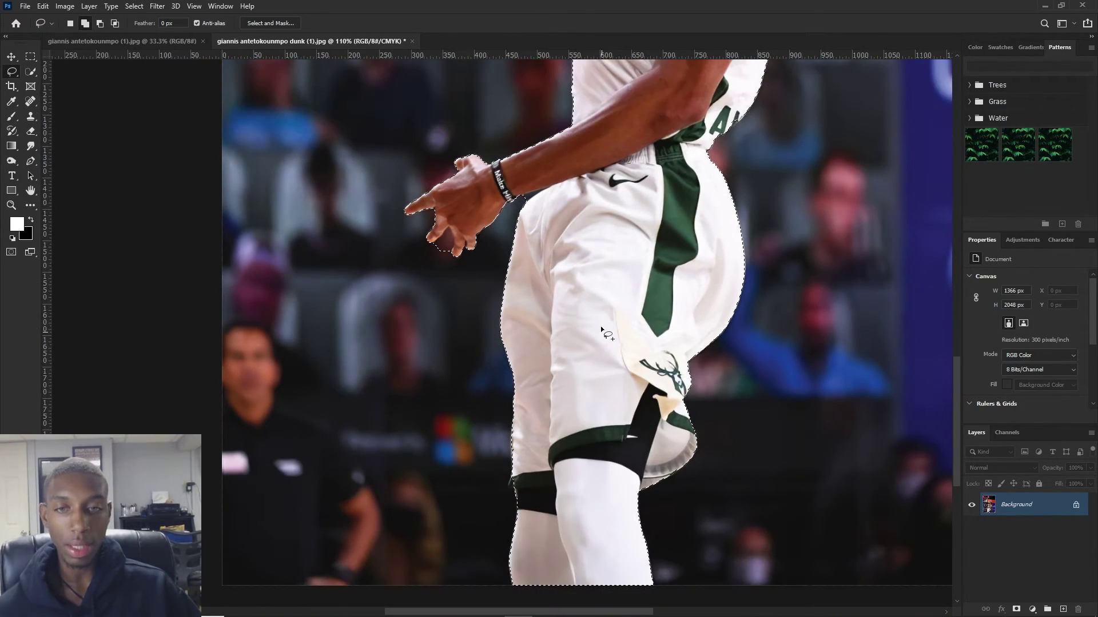
pyautogui.scroll(8, 600, 324)
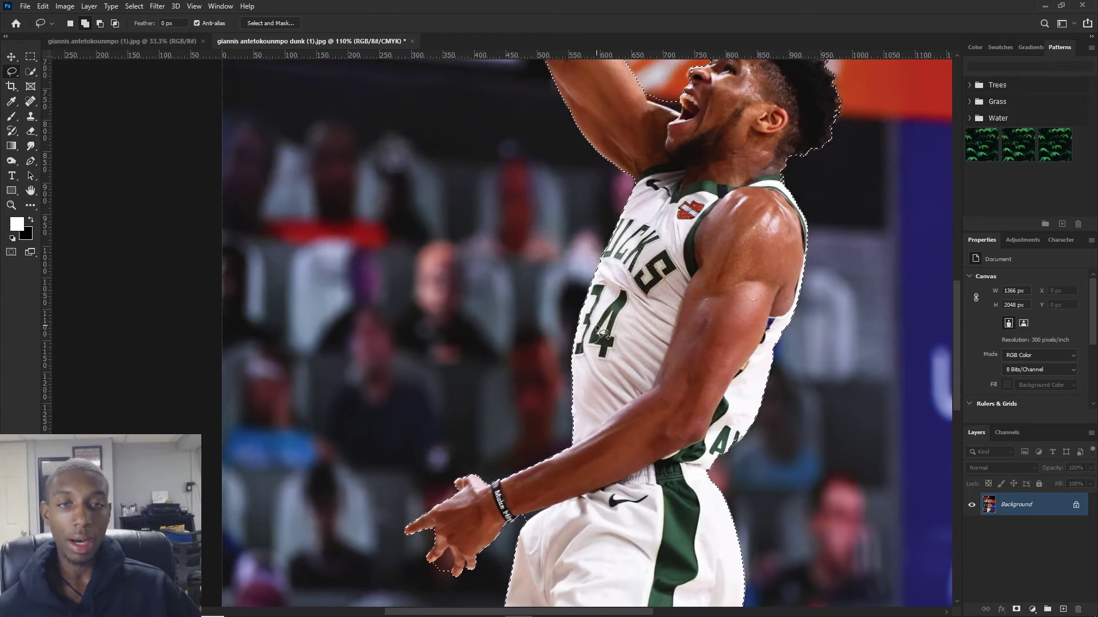
pyautogui.scroll(2, 595, 326)
pyautogui.scroll(4, 649, 212)
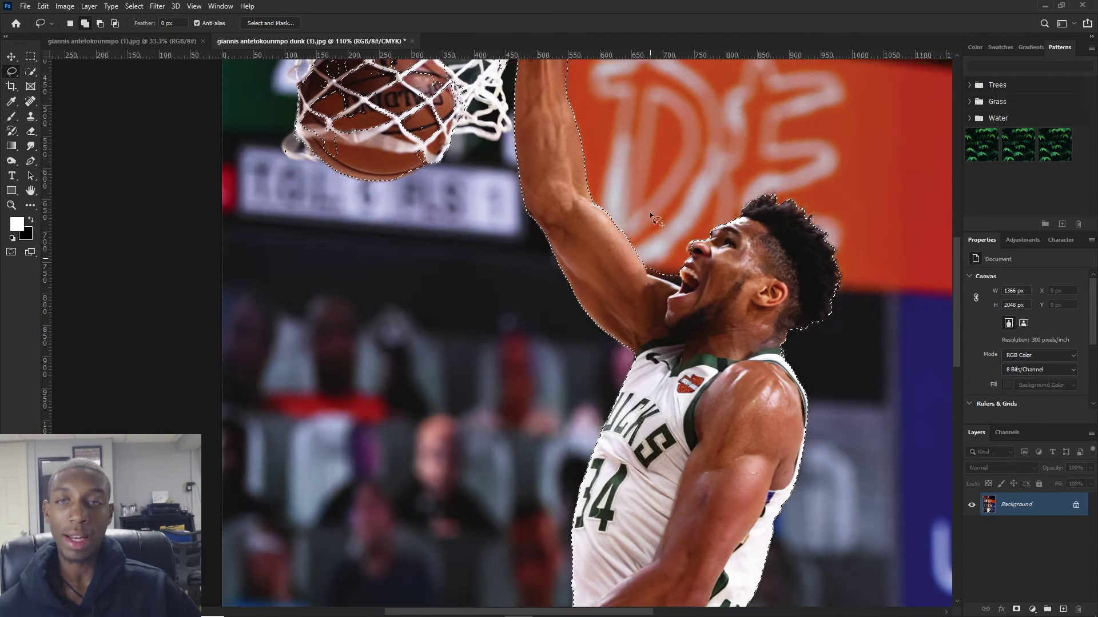
pyautogui.scroll(4, 649, 212)
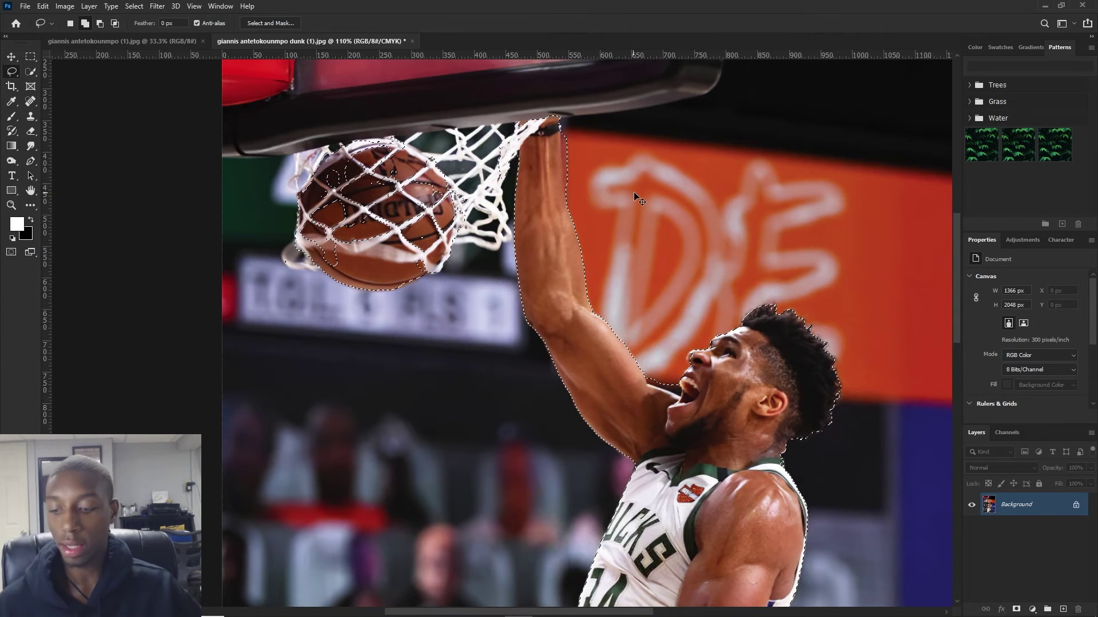
pyautogui.click(612, 205)
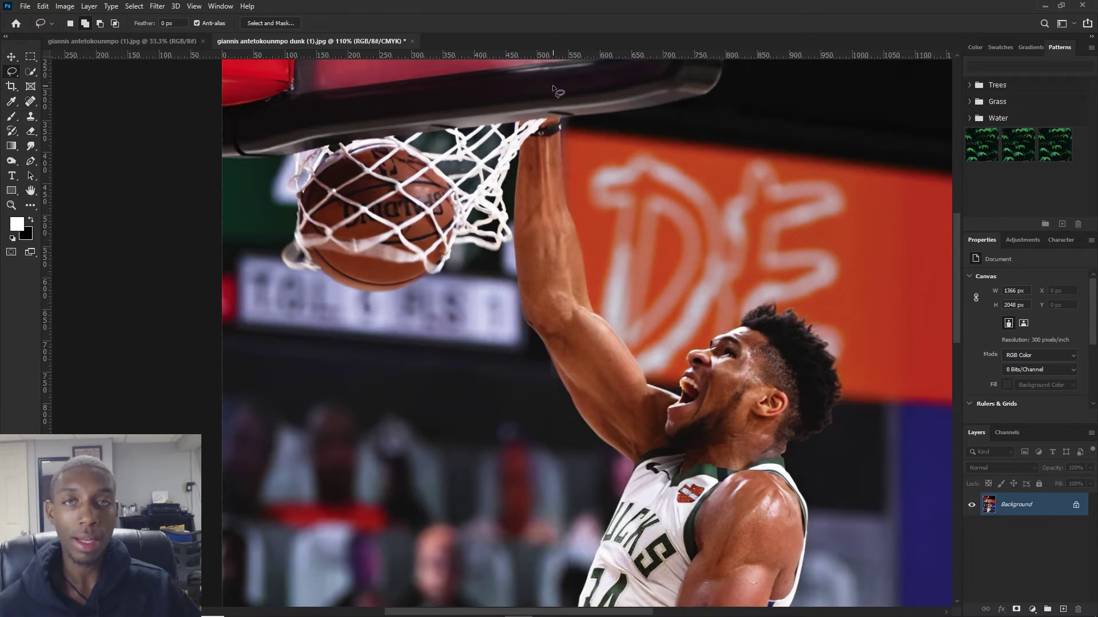
# Step: Select the Pen tool and zoom out to 69% to show the whole photo
pyautogui.click(31, 164)
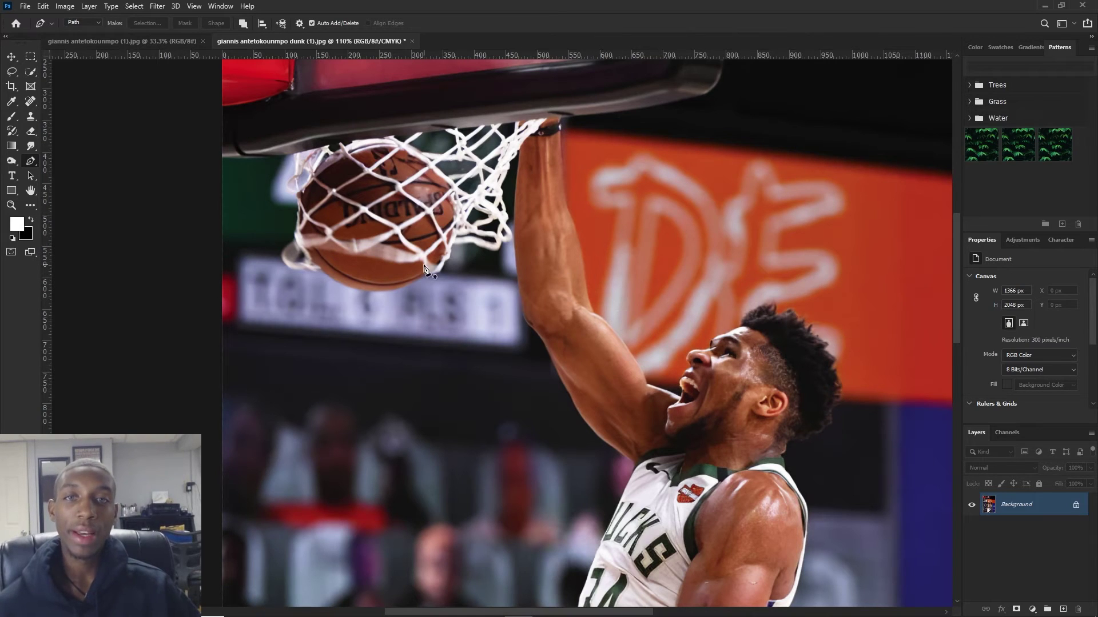
pyautogui.scroll(-3, 452, 222)
pyautogui.scroll(-2, 518, 99)
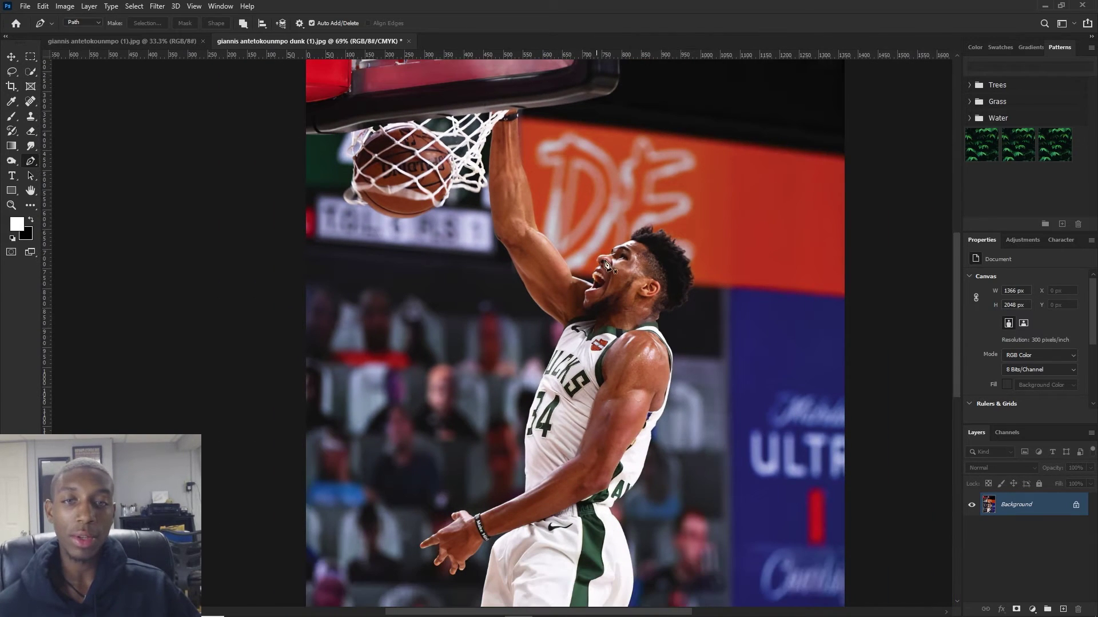
# Step: Reselect the player, ball and net with Select > Subject and zoom in
pyautogui.scroll(-2, 606, 263)
pyautogui.scroll(4, 571, 246)
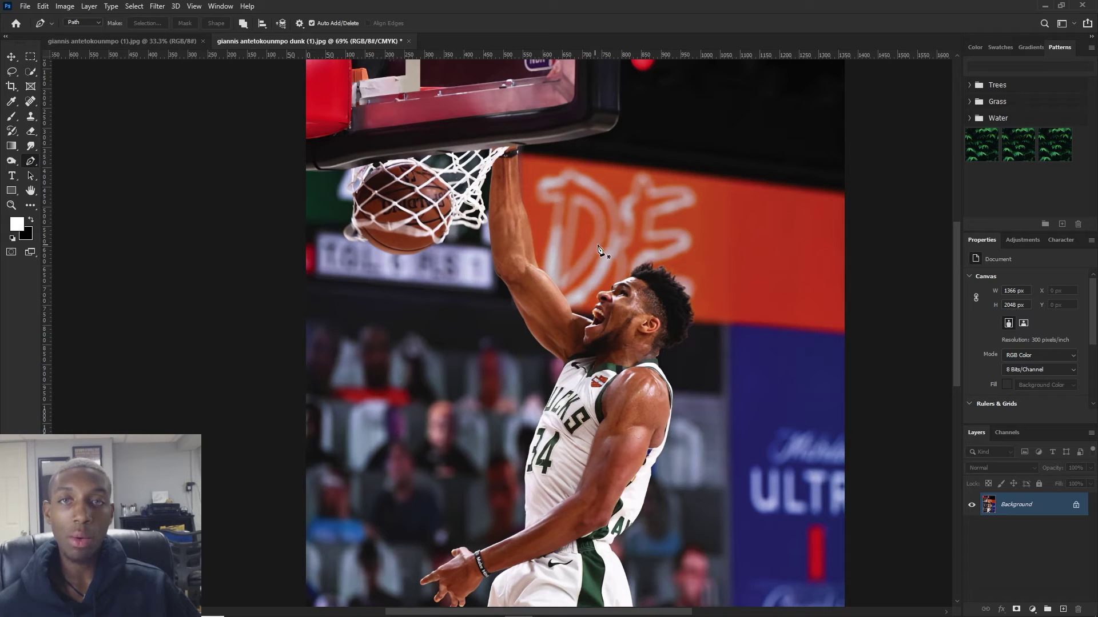
pyautogui.click(139, 5)
pyautogui.click(148, 140)
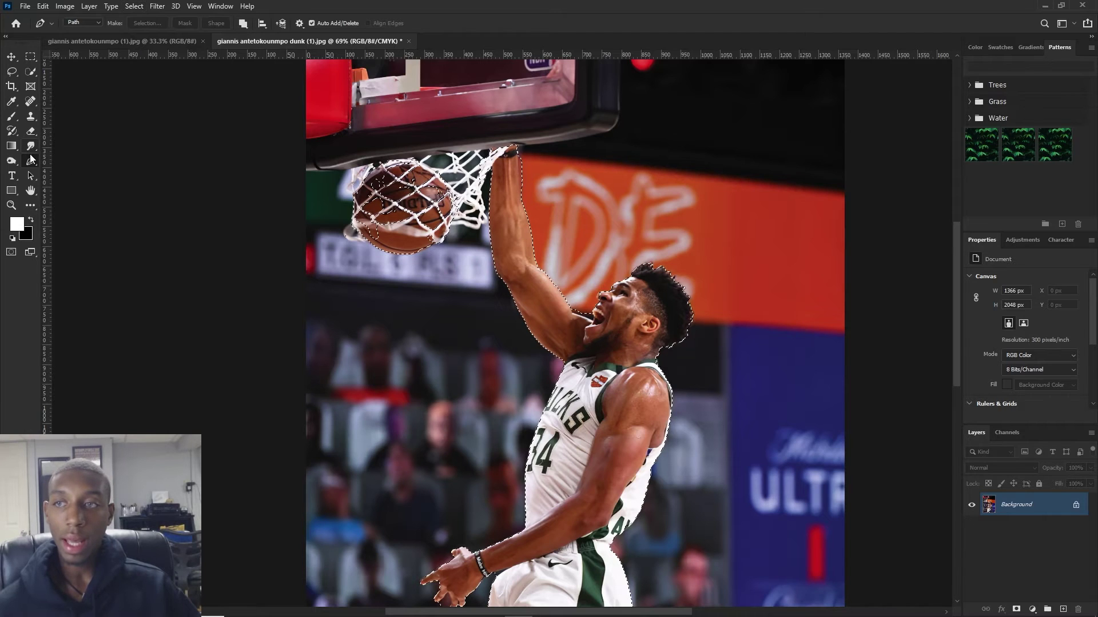
pyautogui.scroll(1, 511, 217)
pyautogui.scroll(2, 511, 217)
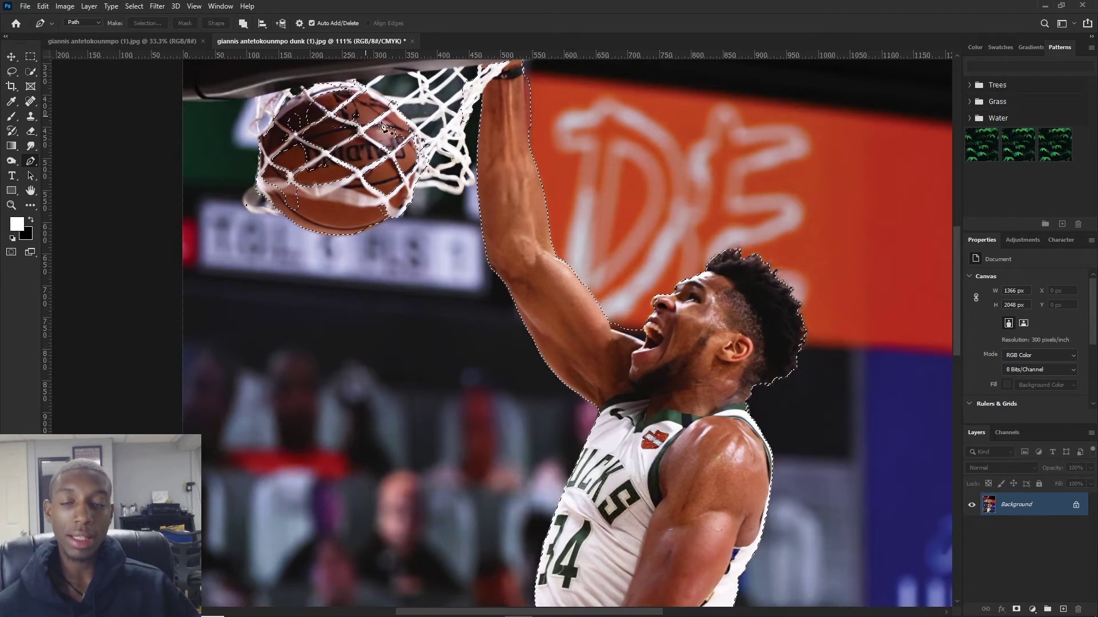
pyautogui.scroll(1, 510, 246)
# Step: Try a curved pen point on the raised arm, undo it, and clear the selection
pyautogui.moveTo(451, 257); pyautogui.dragTo(445, 204)
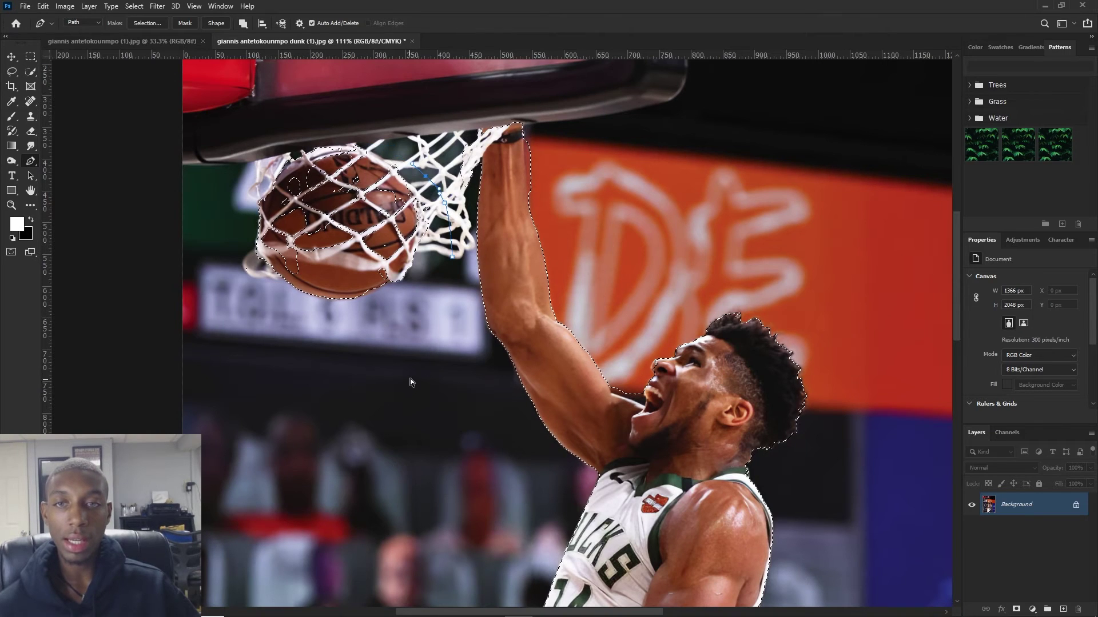
pyautogui.hotkey('ctrl', 'z')
pyautogui.scroll(2, 681, 214)
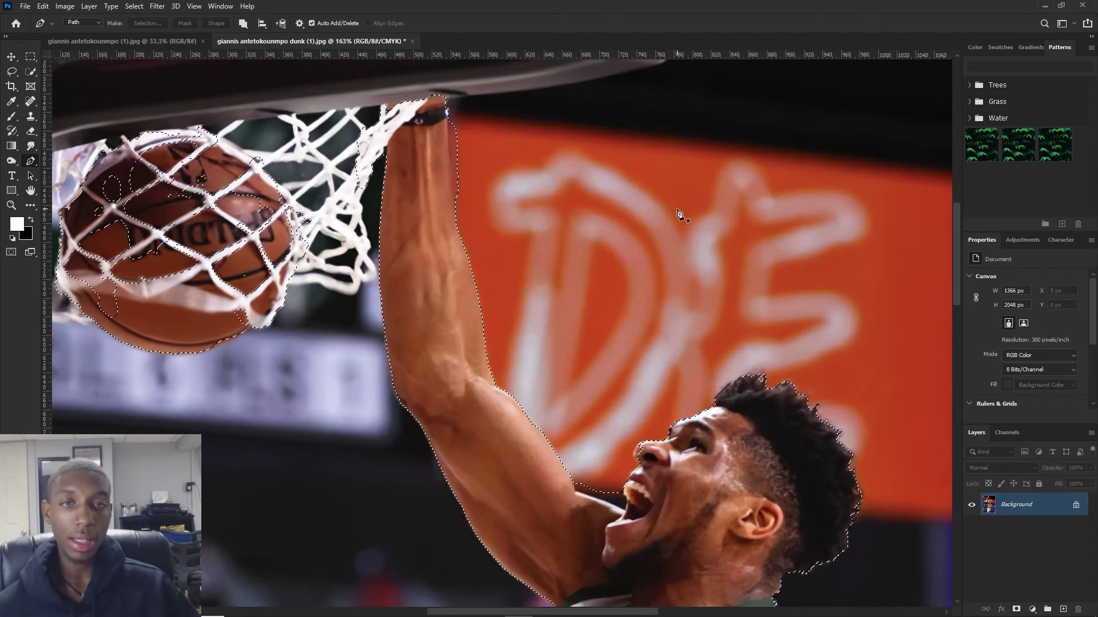
pyautogui.hotkey('ctrl', 'd')
pyautogui.scroll(-1, 453, 269)
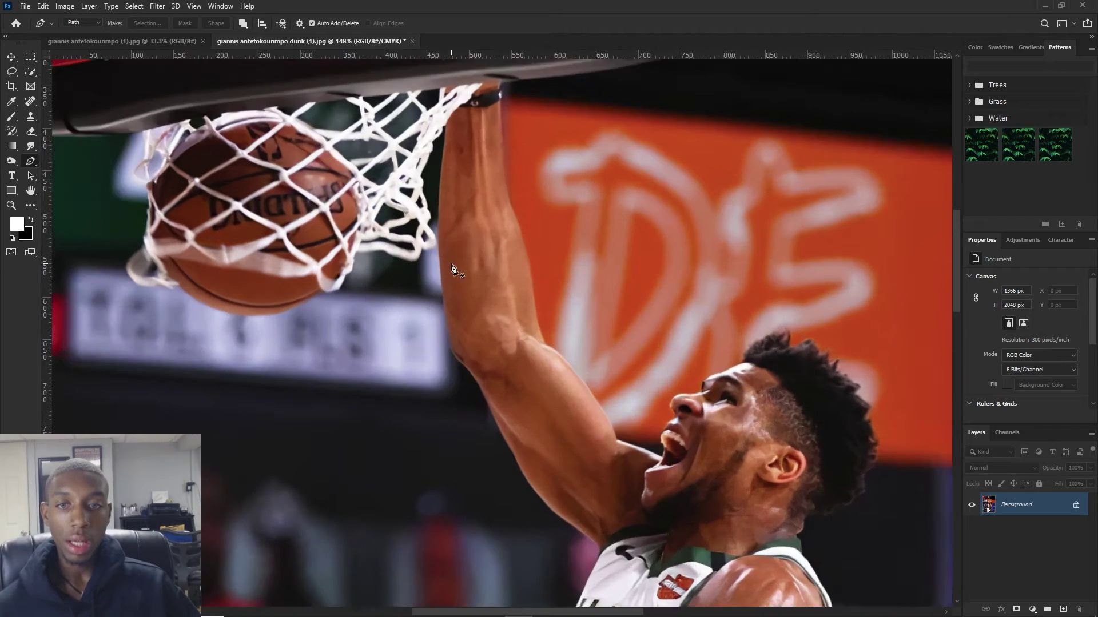
pyautogui.scroll(3, 453, 269)
pyautogui.click(441, 331)
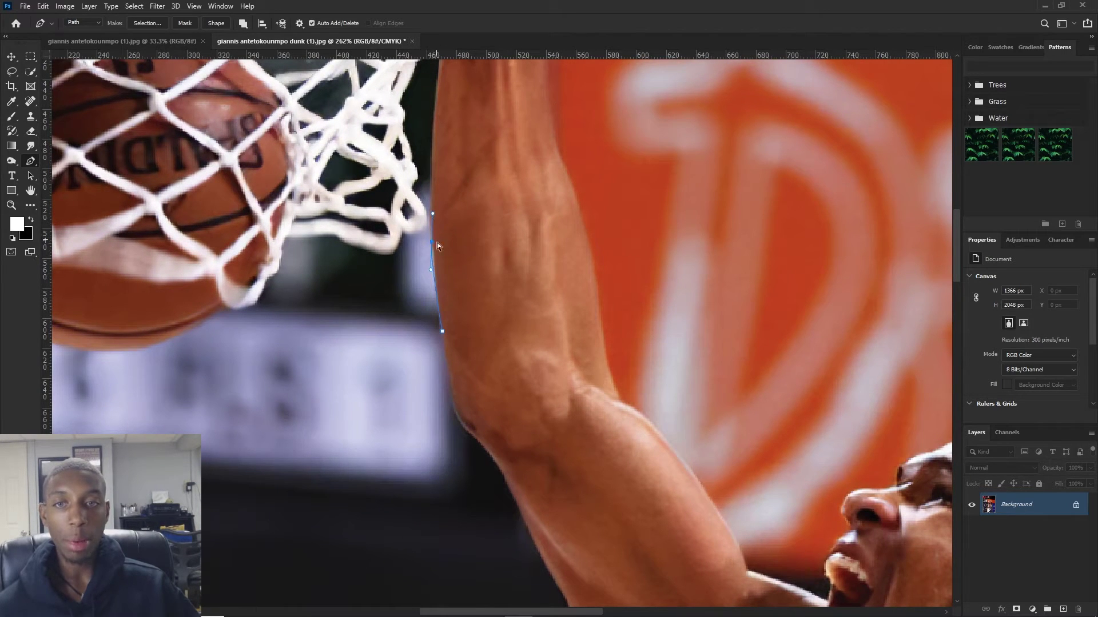
pyautogui.click(547, 321)
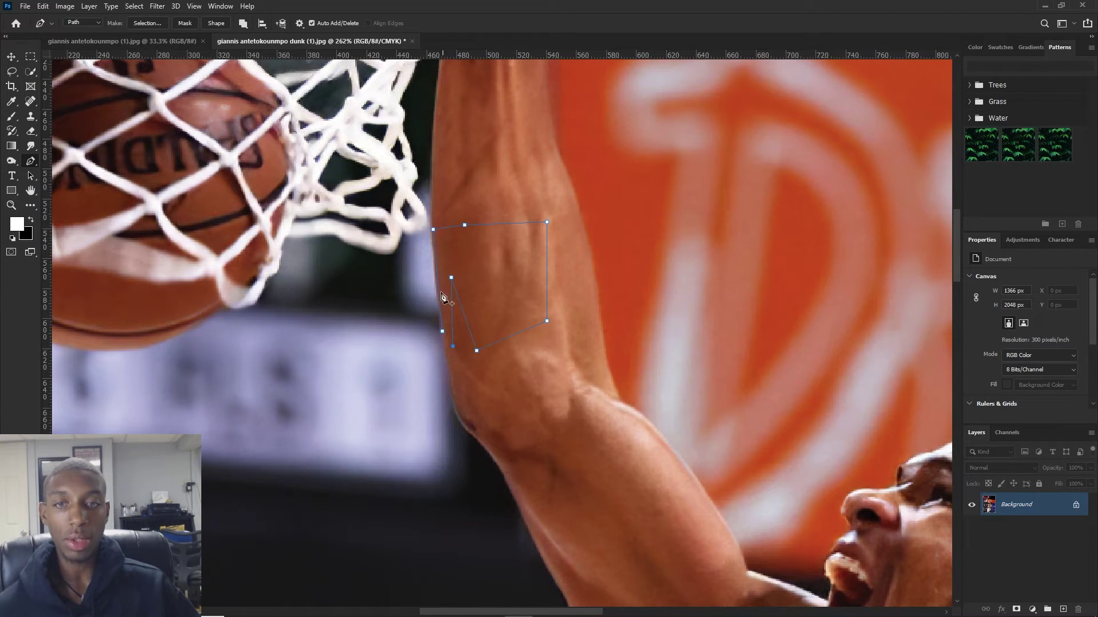
pyautogui.hotkey('ctrl', 'z')
pyautogui.hotkey('ctrl', 'z')
pyautogui.hotkey('ctrl', 'z')
pyautogui.hotkey('ctrl', 'z')
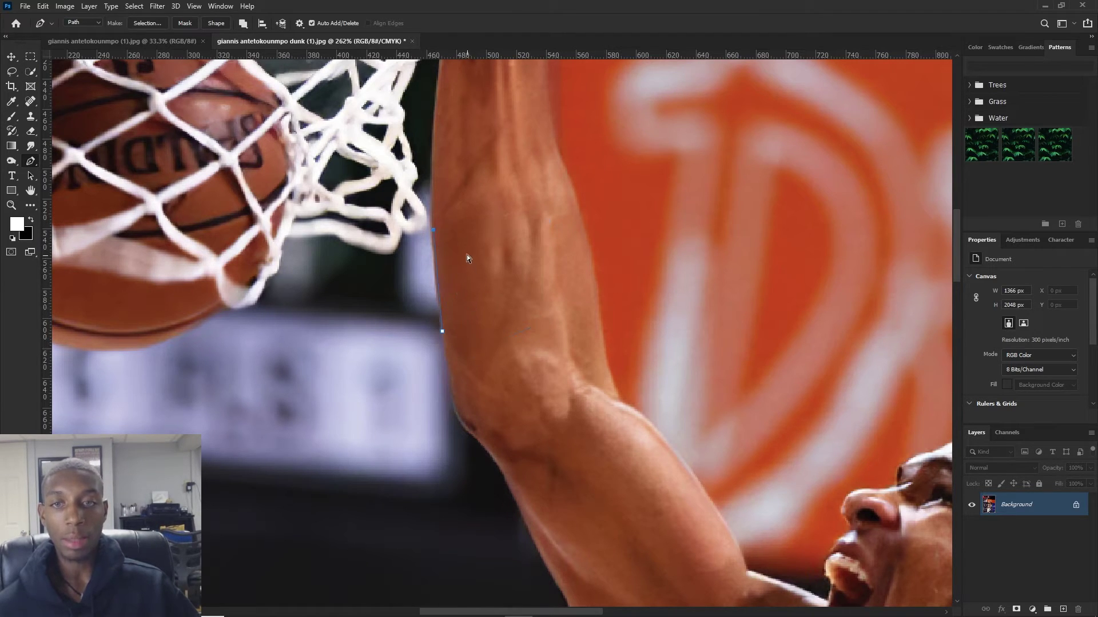
pyautogui.hotkey('ctrl', 'z')
pyautogui.hotkey('ctrl', 'z')
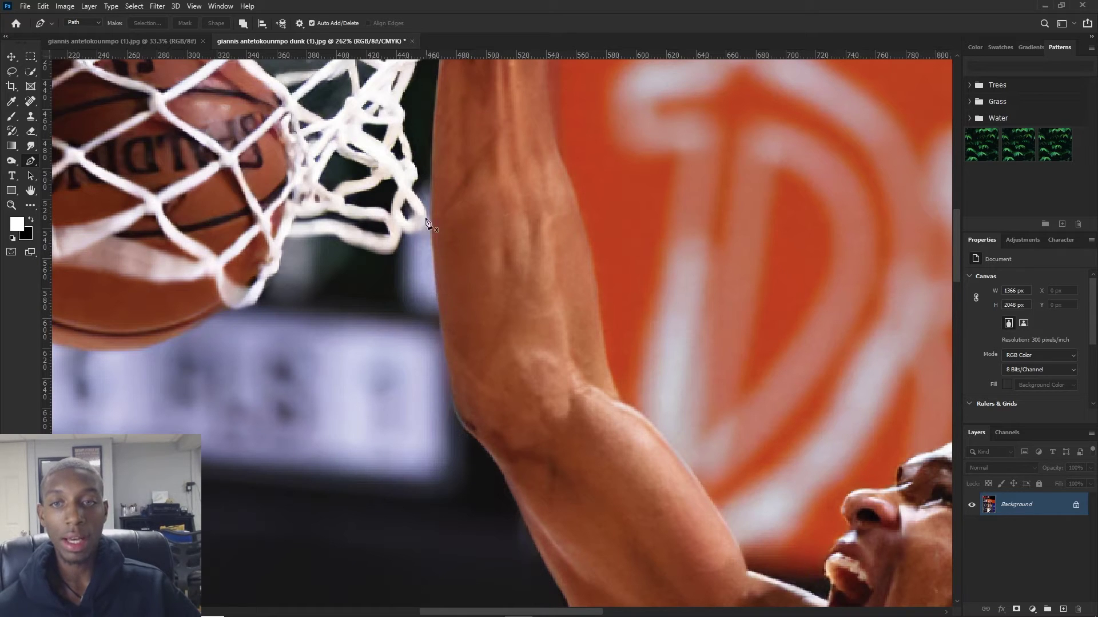
pyautogui.click(437, 300)
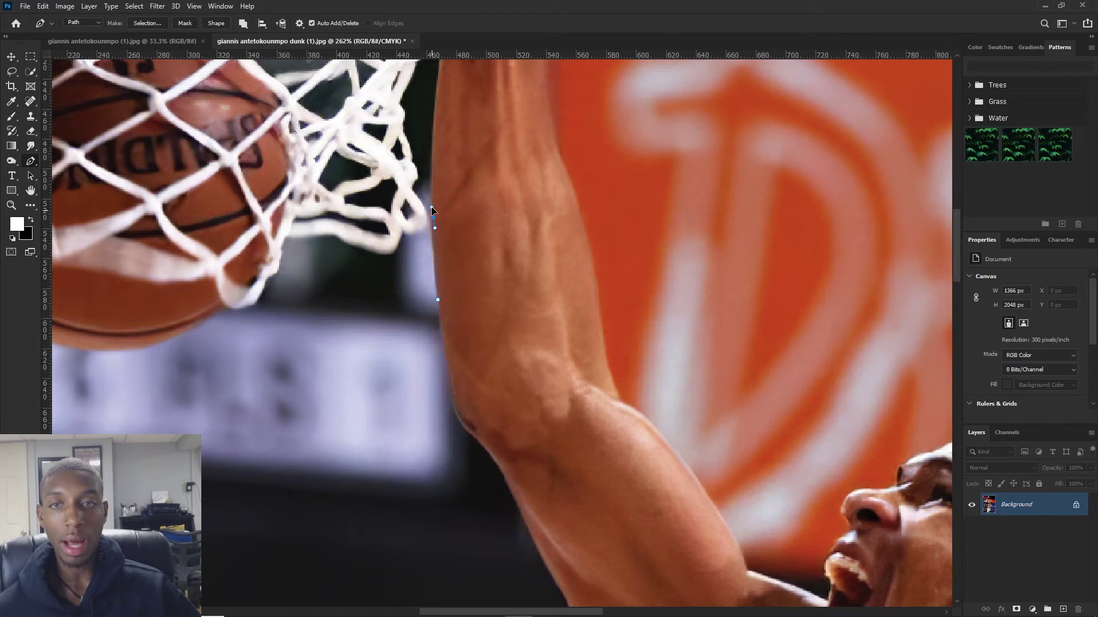
pyautogui.moveTo(431, 200); pyautogui.dragTo(433, 141)
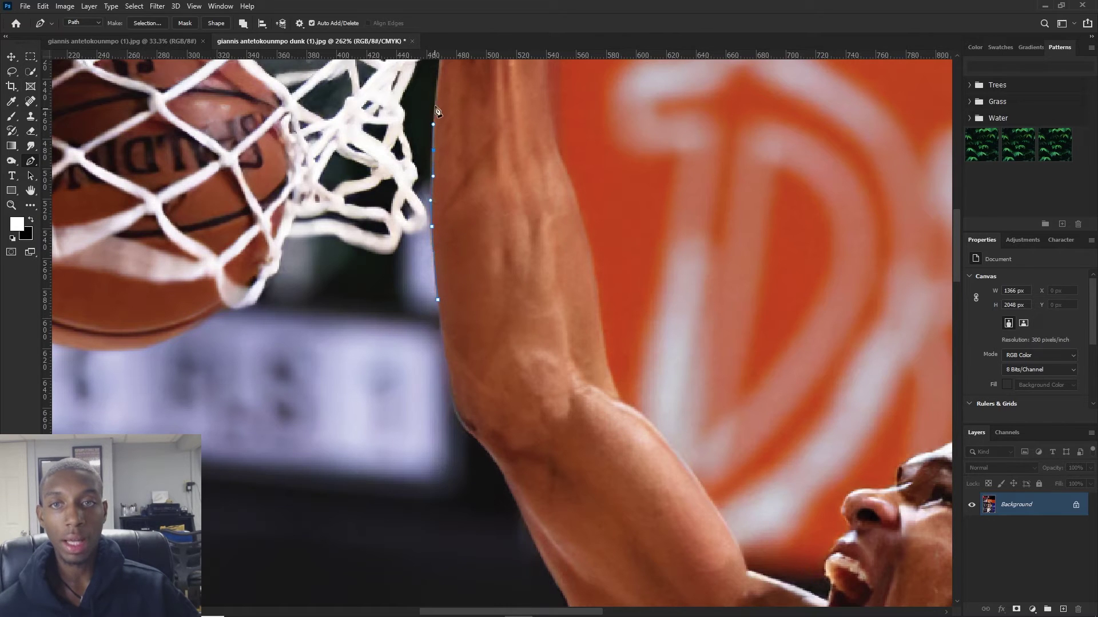
pyautogui.click(438, 83)
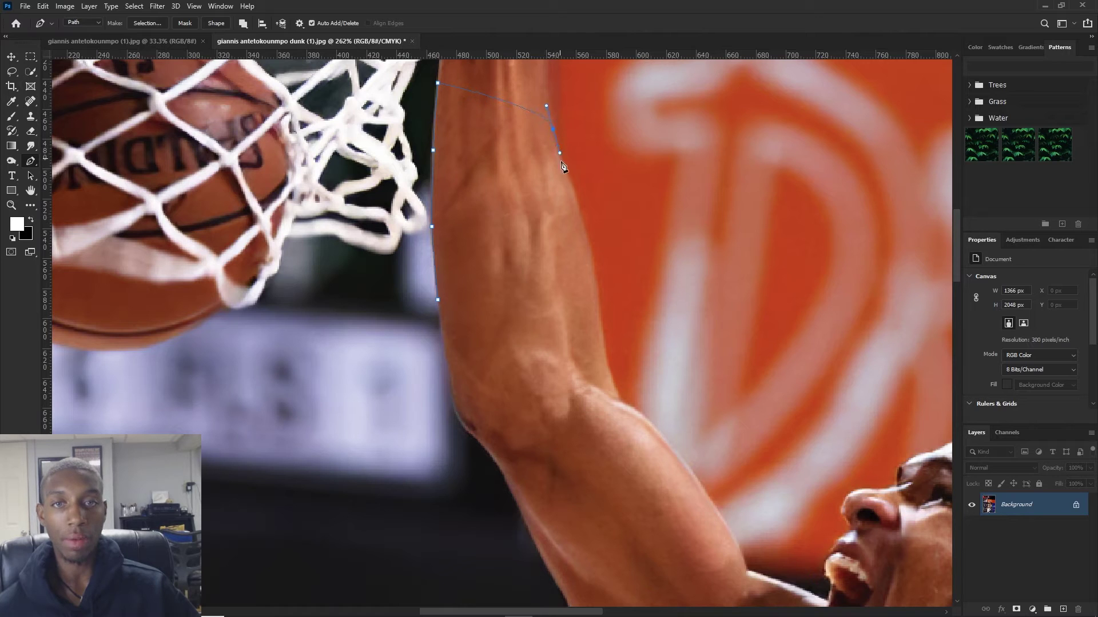
pyautogui.click(579, 222)
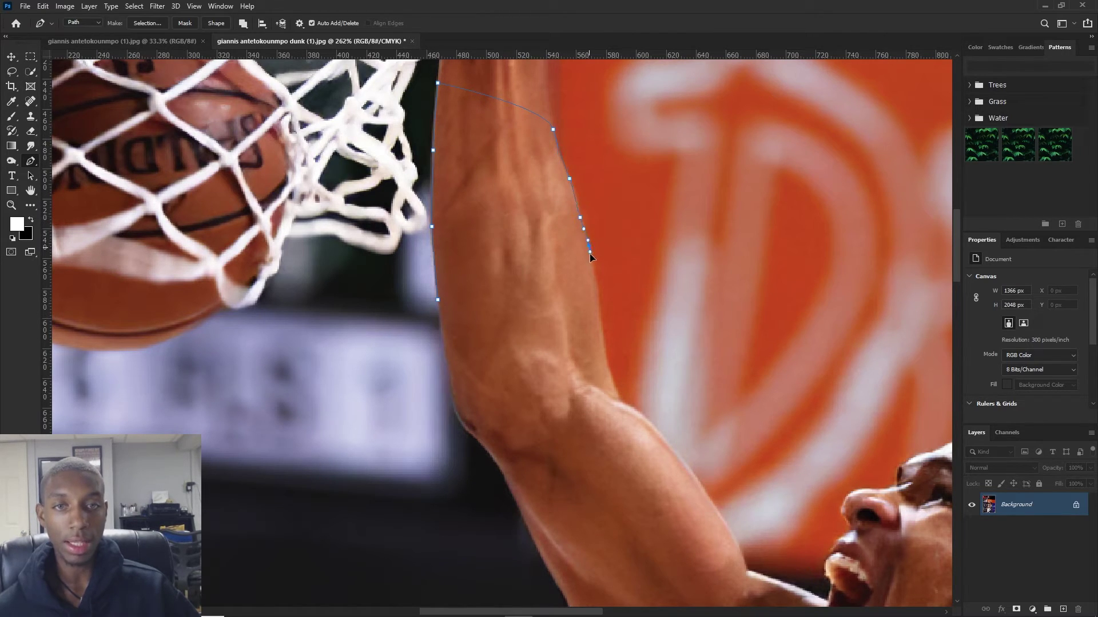
pyautogui.moveTo(588, 246); pyautogui.dragTo(590, 258)
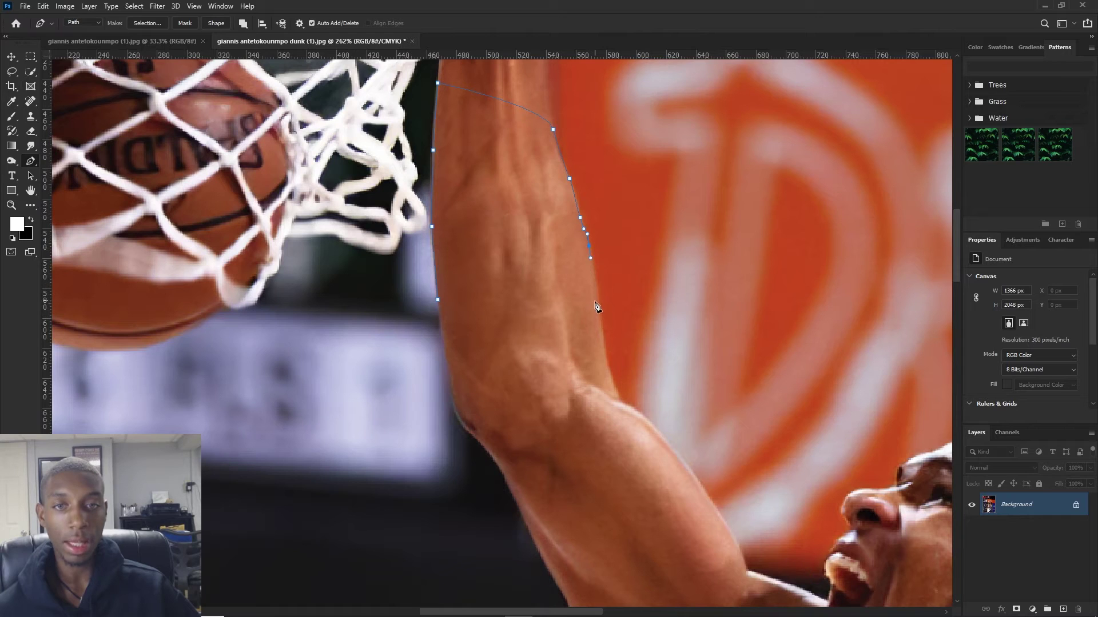
pyautogui.click(495, 374)
pyautogui.click(457, 332)
pyautogui.click(469, 306)
pyautogui.click(502, 294)
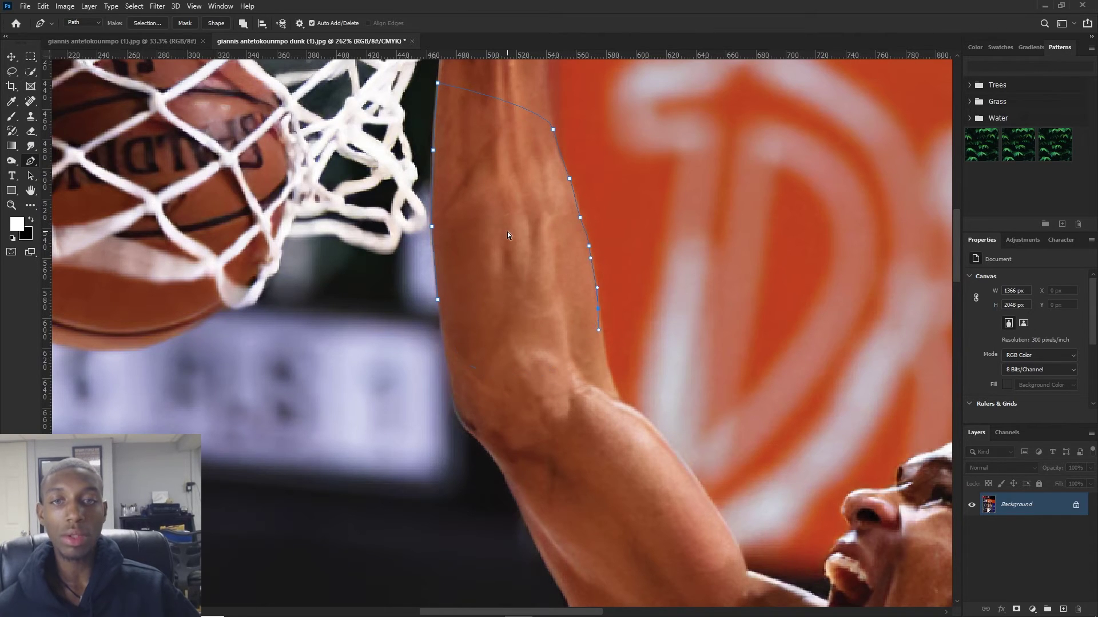
pyautogui.press('Escape')
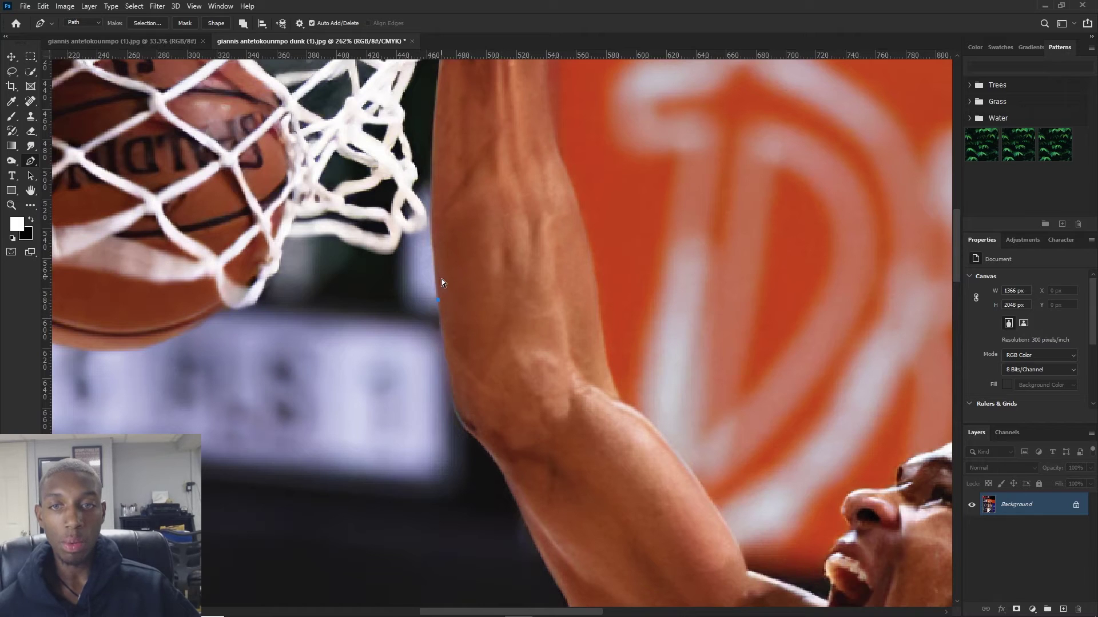
# Step: Place a first rough set of curved anchors around the forearm, then undo the misplaced points
pyautogui.click(438, 291)
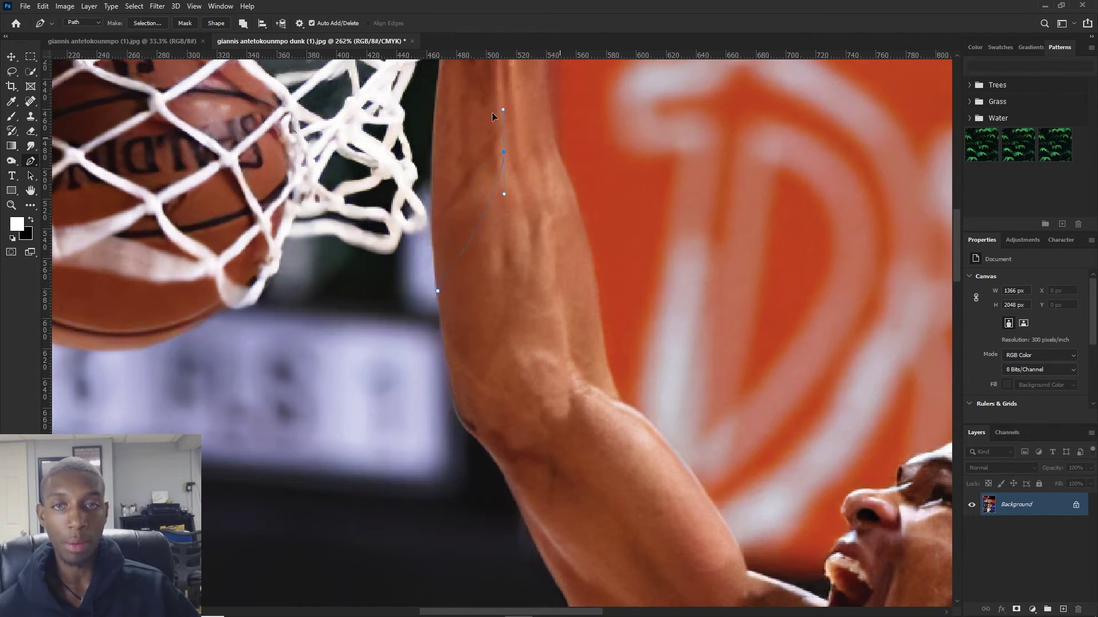
pyautogui.moveTo(542, 345); pyautogui.dragTo(503, 338)
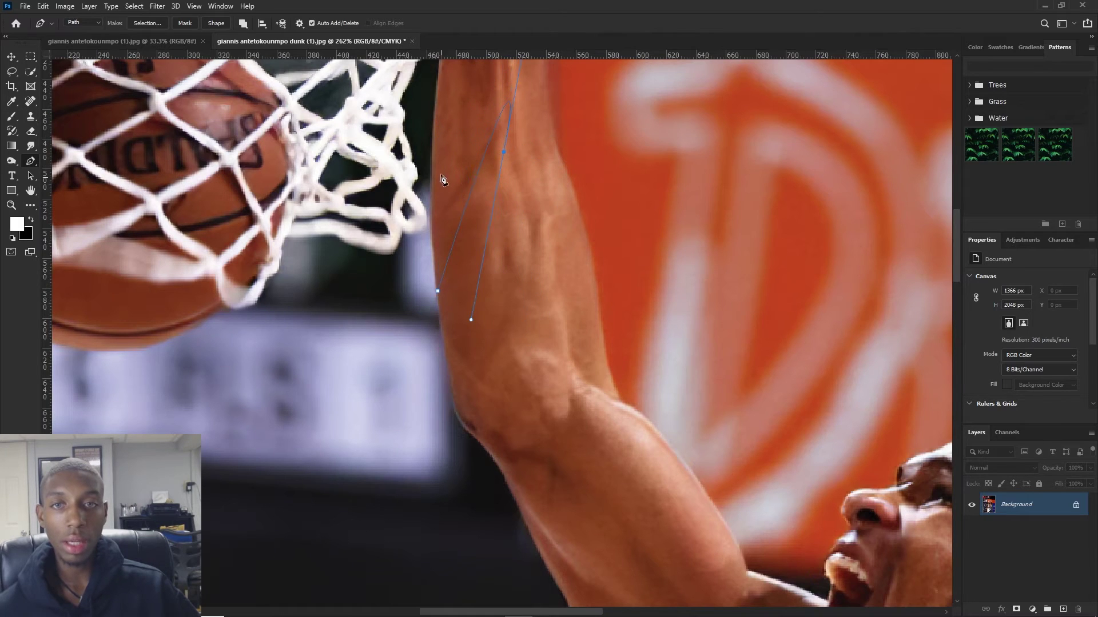
pyautogui.moveTo(464, 177); pyautogui.dragTo(466, 105)
pyautogui.moveTo(483, 144); pyautogui.dragTo(484, 168)
pyautogui.moveTo(489, 225); pyautogui.dragTo(487, 231)
pyautogui.click(526, 293)
pyautogui.moveTo(547, 271); pyautogui.dragTo(559, 230)
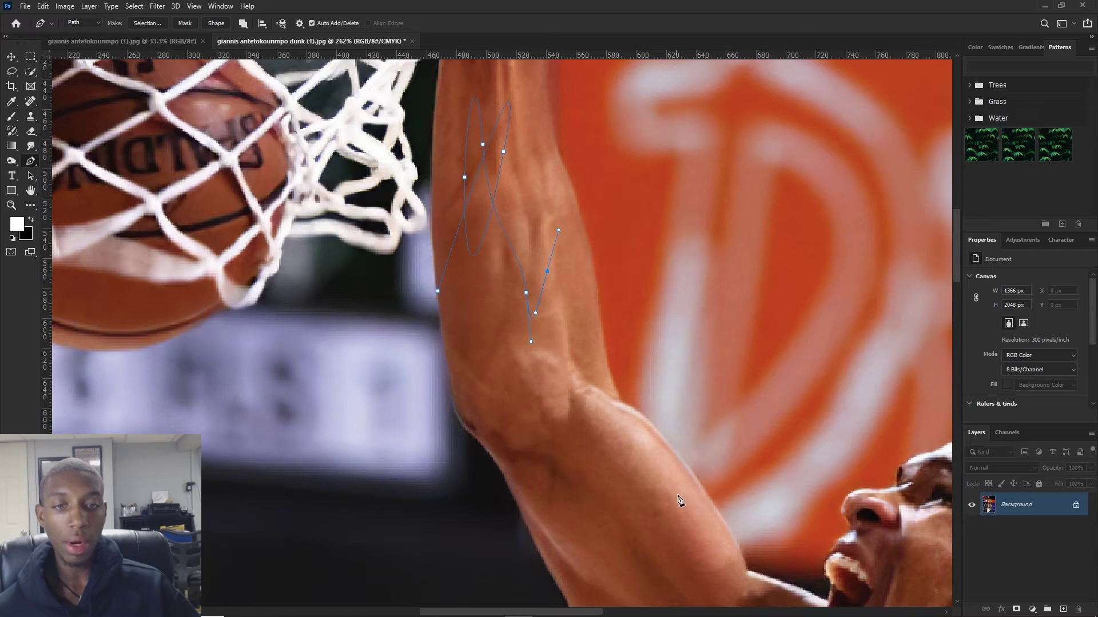
pyautogui.moveTo(680, 501); pyautogui.dragTo(504, 543)
pyautogui.moveTo(437, 291); pyautogui.dragTo(430, 371)
pyautogui.moveTo(511, 364); pyautogui.dragTo(590, 341)
pyautogui.hotkey('ctrl', 'z')
pyautogui.hotkey('ctrl', 'z')
pyautogui.hotkey('ctrl', 'z')
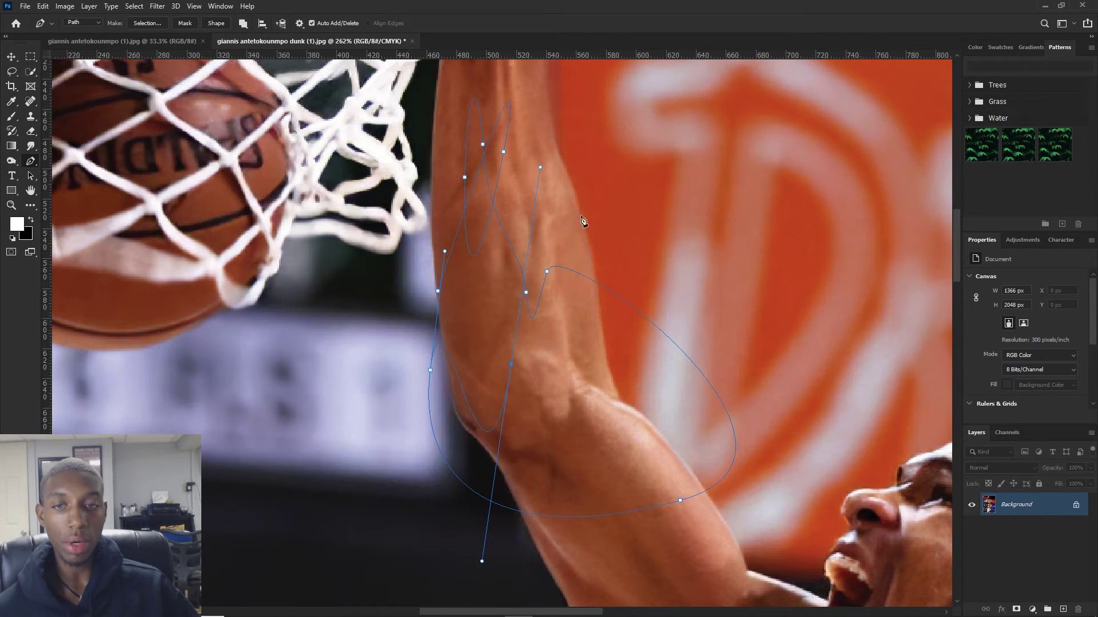
pyautogui.hotkey('ctrl', 'z')
pyautogui.hotkey('ctrl', 'z')
pyautogui.hotkey('ctrl', 'z')
pyautogui.hotkey('ctrl', 'z')
pyautogui.hotkey('ctrl', 'z')
pyautogui.hotkey('ctrl', 'z')
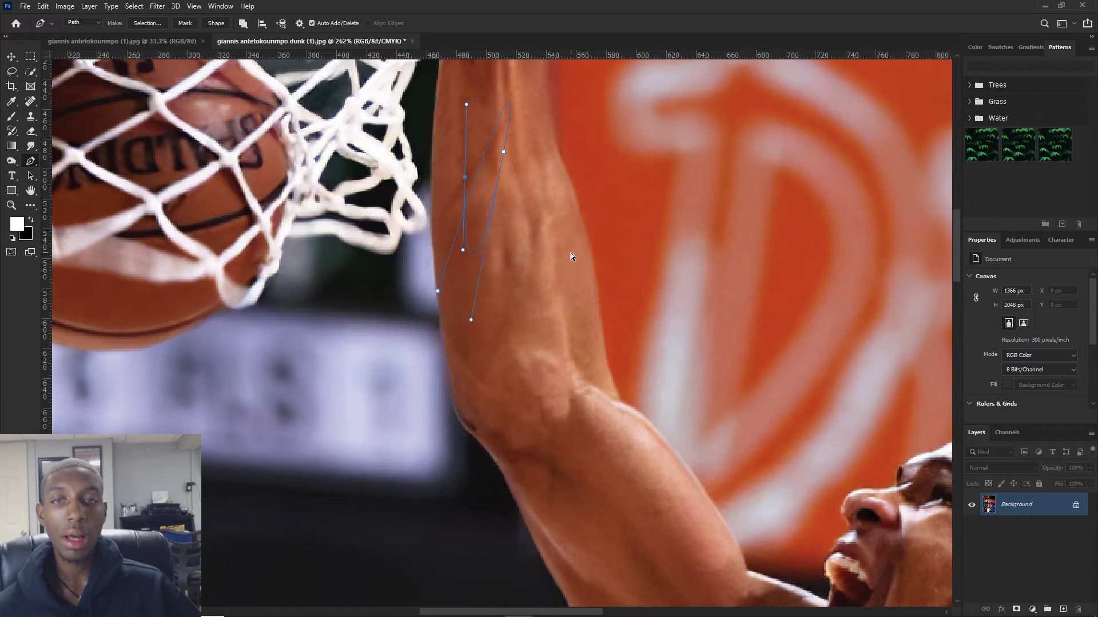
pyautogui.hotkey('ctrl', 'z')
# Step: Restart the path at the arm's left edge with anchors running straight up the arm
pyautogui.click(434, 269)
pyautogui.click(432, 214)
pyautogui.click(431, 184)
pyautogui.click(431, 154)
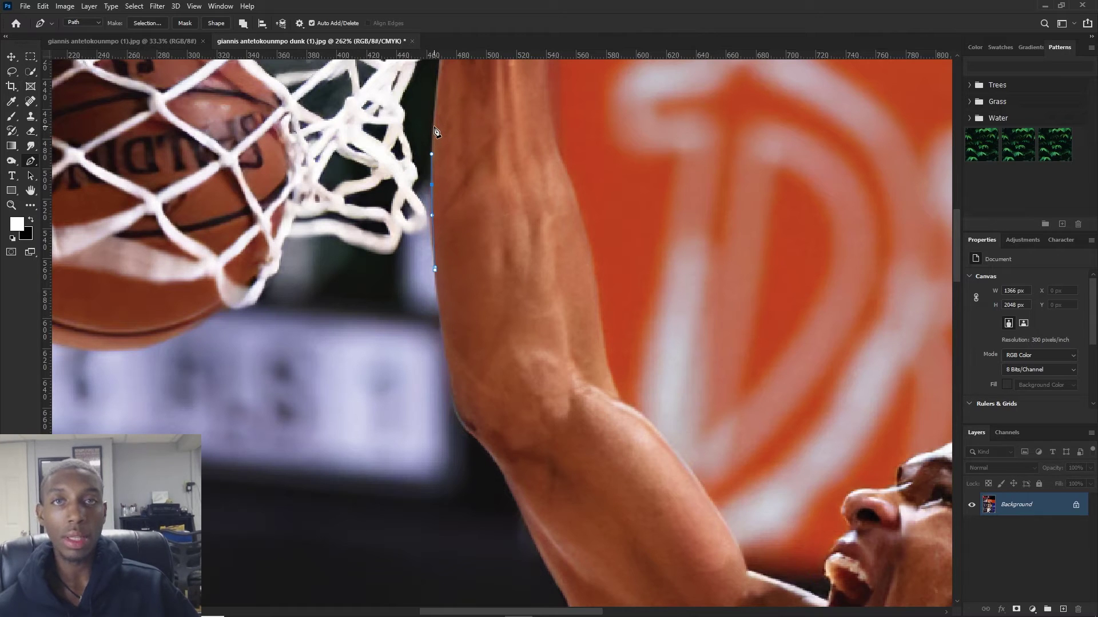
pyautogui.click(433, 126)
pyautogui.click(435, 100)
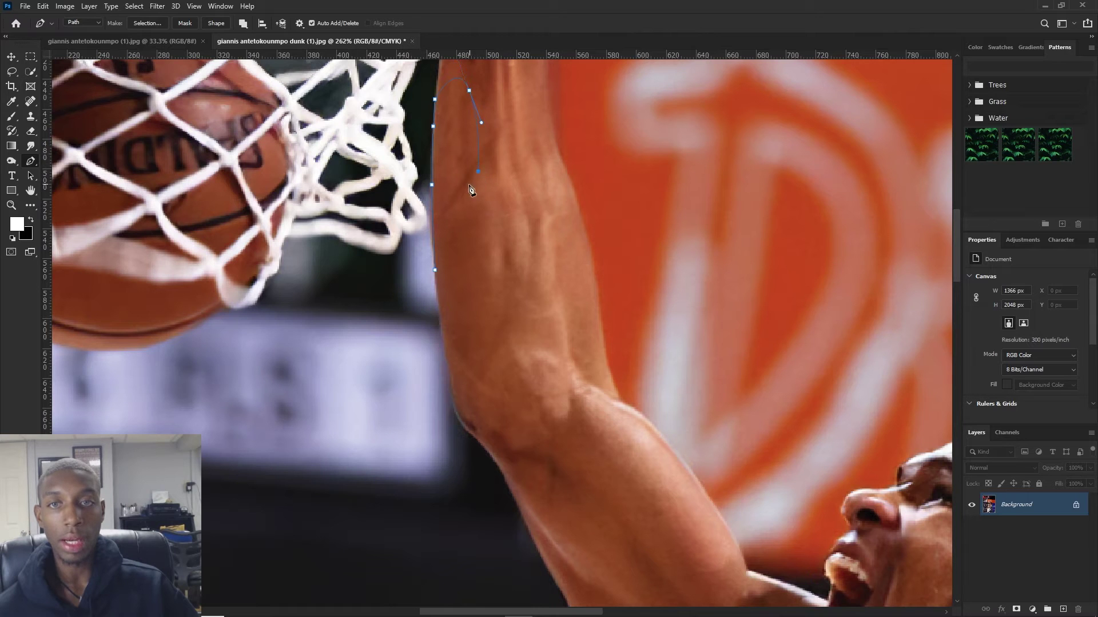
# Step: Undo the curved top segment and extend the path up across the wrist to the wristband's right side
pyautogui.hotkey('ctrl', 'z')
pyautogui.scroll(-3, 469, 178)
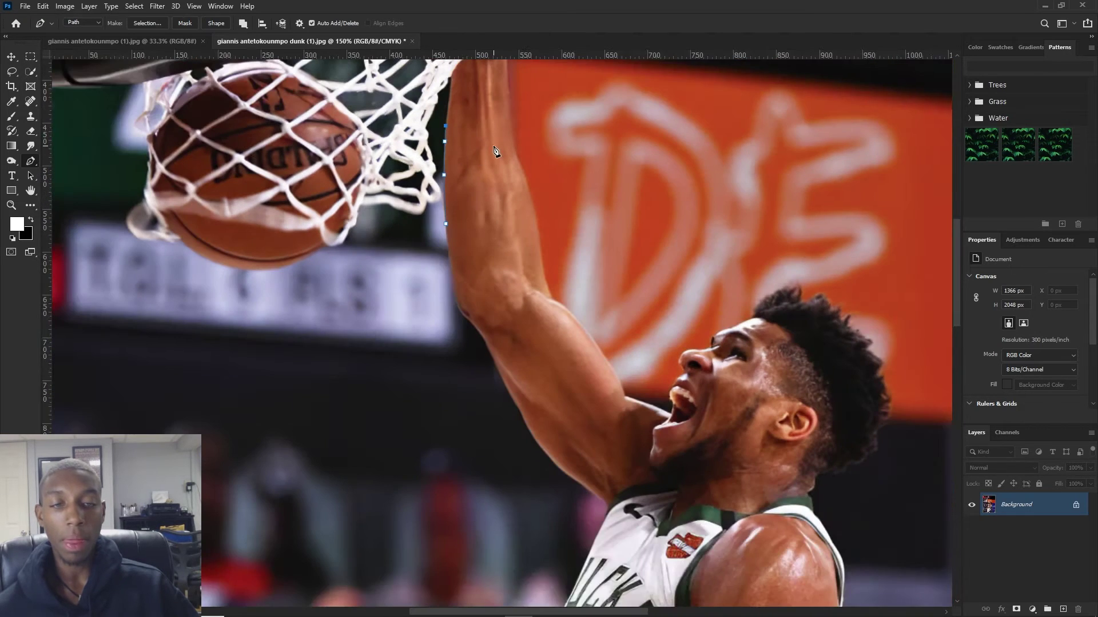
pyautogui.scroll(2, 474, 125)
pyautogui.scroll(4, 465, 213)
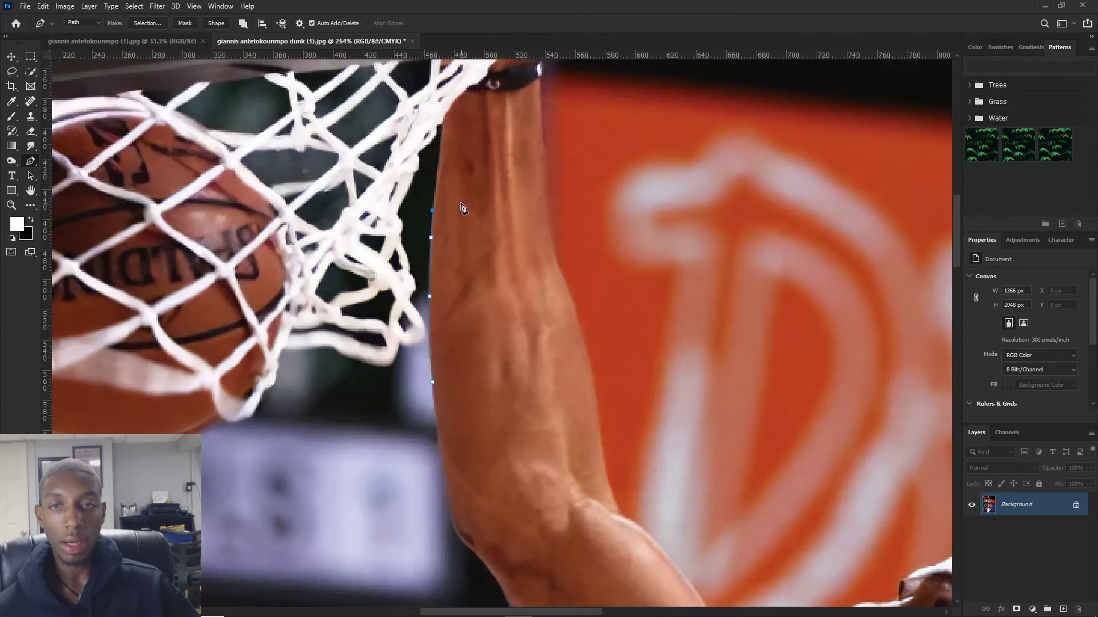
pyautogui.click(437, 94)
pyautogui.scroll(2, 486, 114)
pyautogui.click(464, 108)
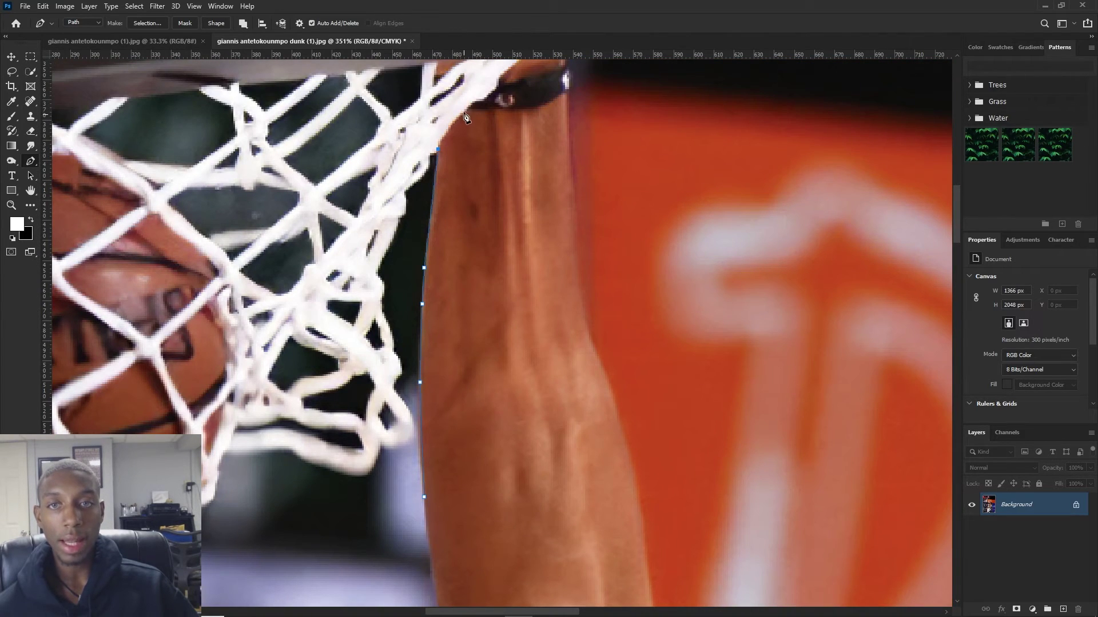
pyautogui.click(476, 102)
pyautogui.click(487, 94)
pyautogui.click(495, 86)
pyautogui.click(495, 77)
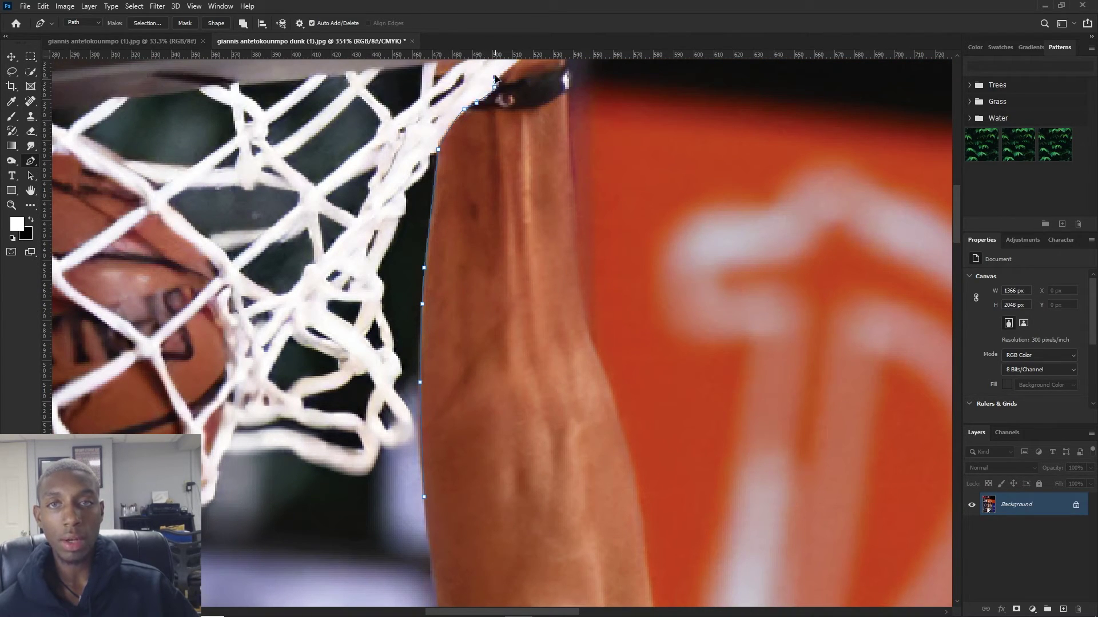
pyautogui.click(511, 66)
pyautogui.click(522, 62)
pyautogui.click(562, 86)
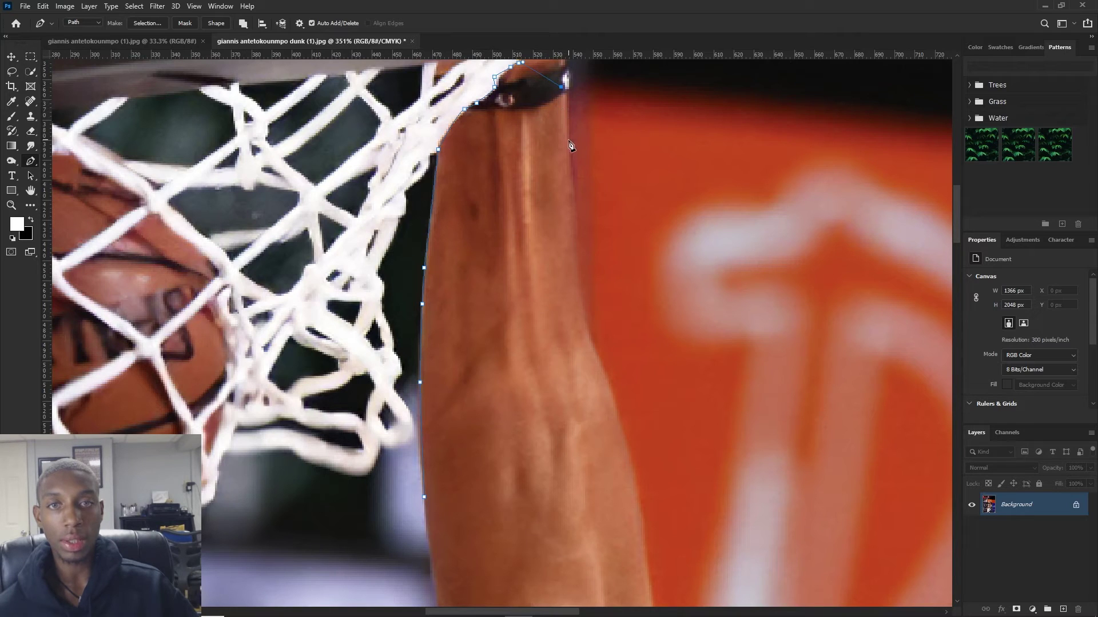
# Step: Run the path down the forearm's right edge and across the bottom, closing it on the first anchor
pyautogui.click(572, 230)
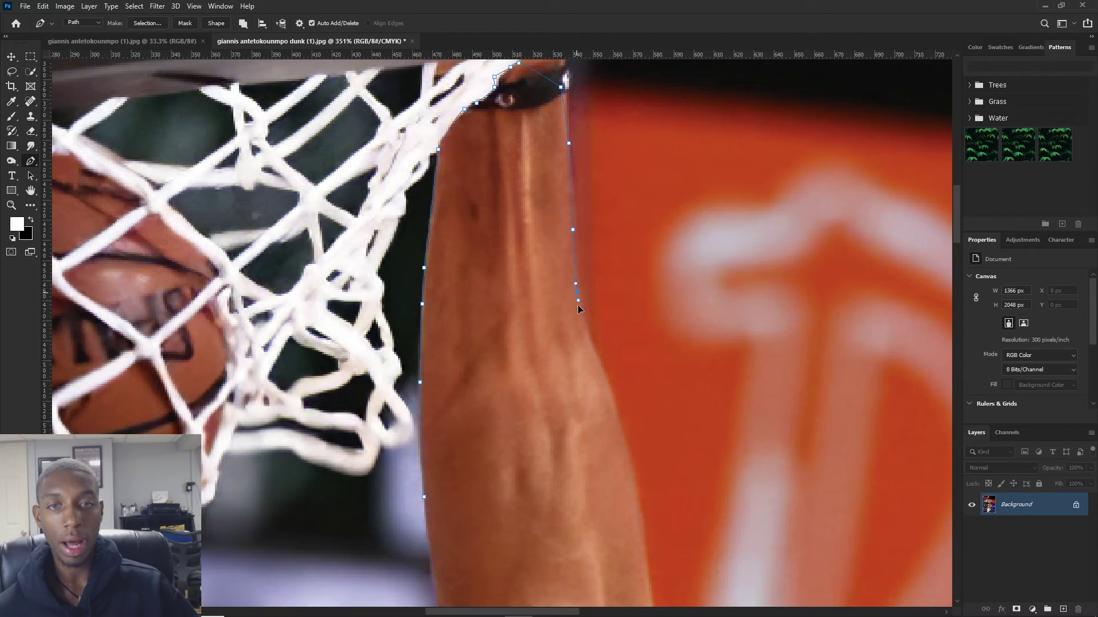
pyautogui.click(590, 338)
pyautogui.click(603, 374)
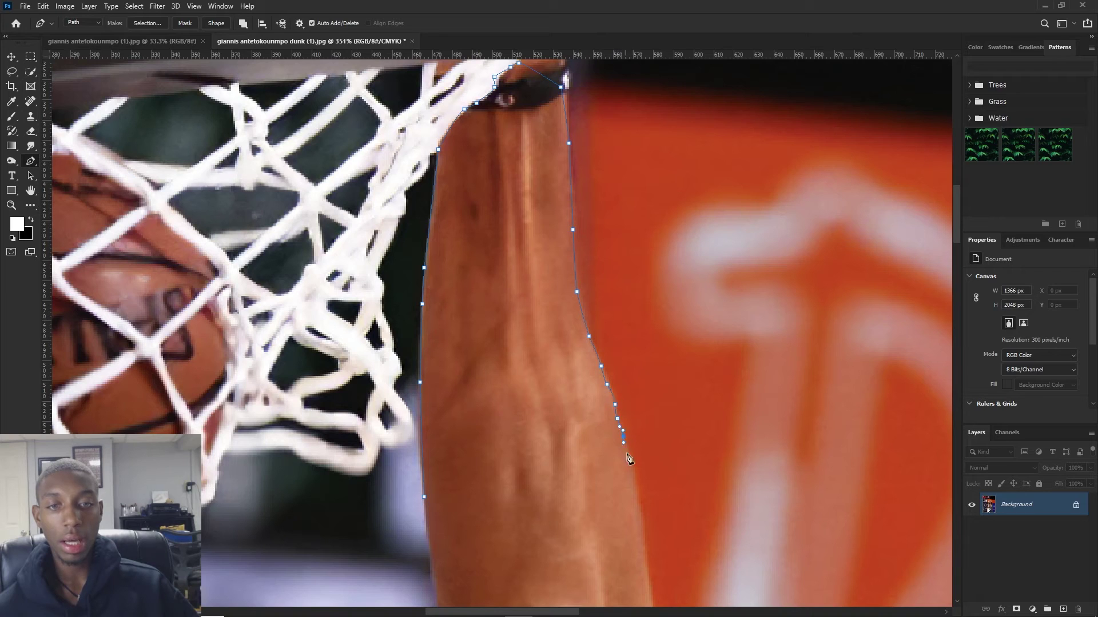
pyautogui.click(454, 538)
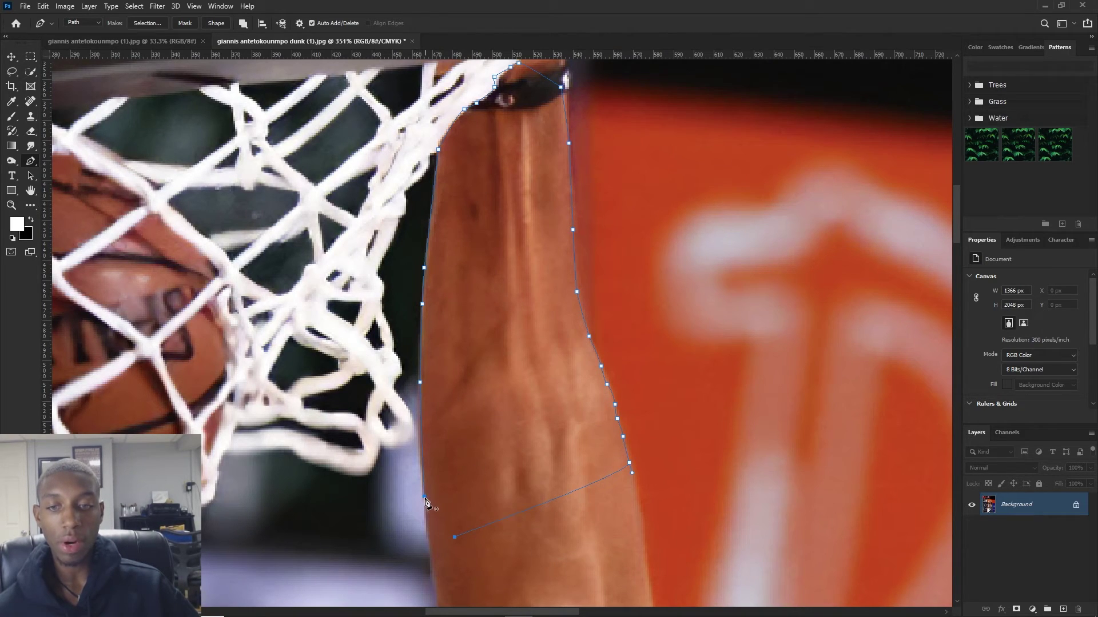
pyautogui.click(424, 498)
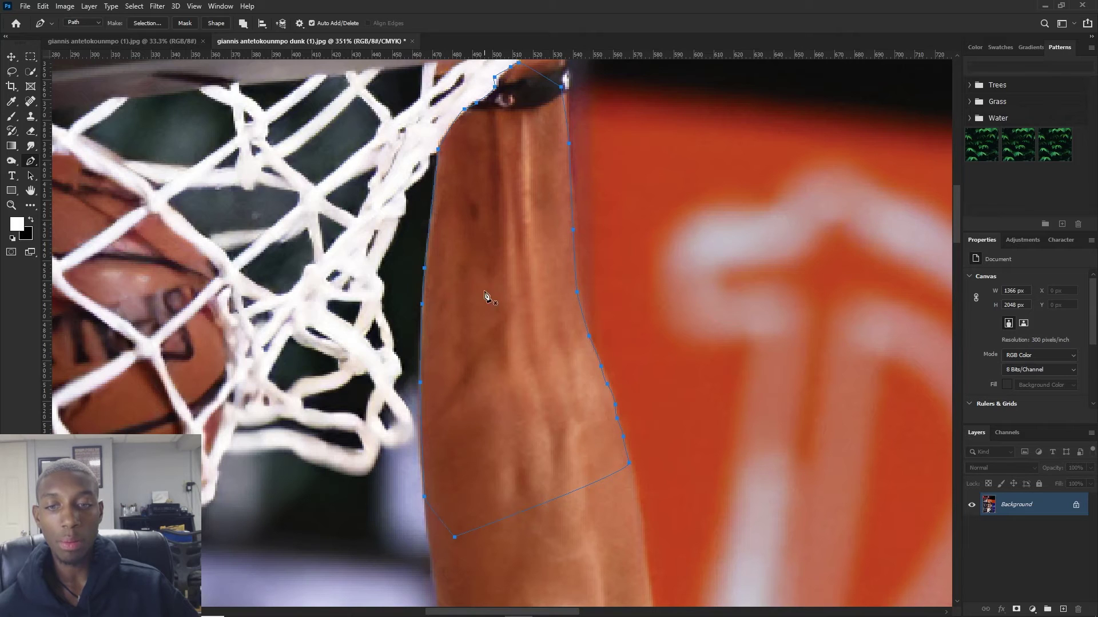
# Step: Convert the closed forearm path into a New Selection with a 0-pixel feather
pyautogui.rightClick(477, 212)
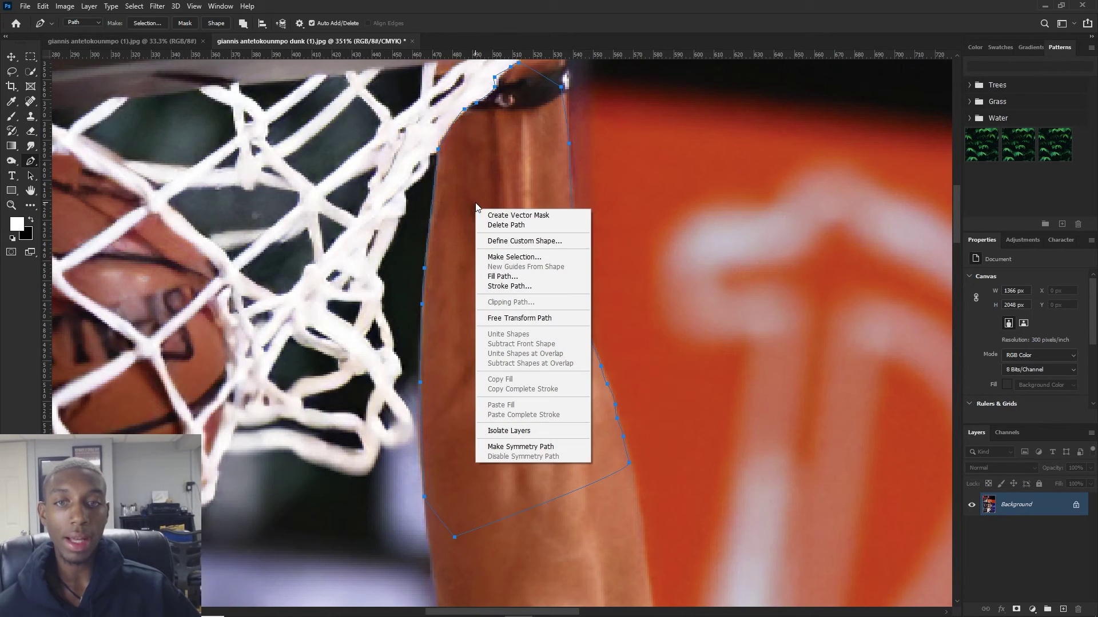
pyautogui.click(509, 258)
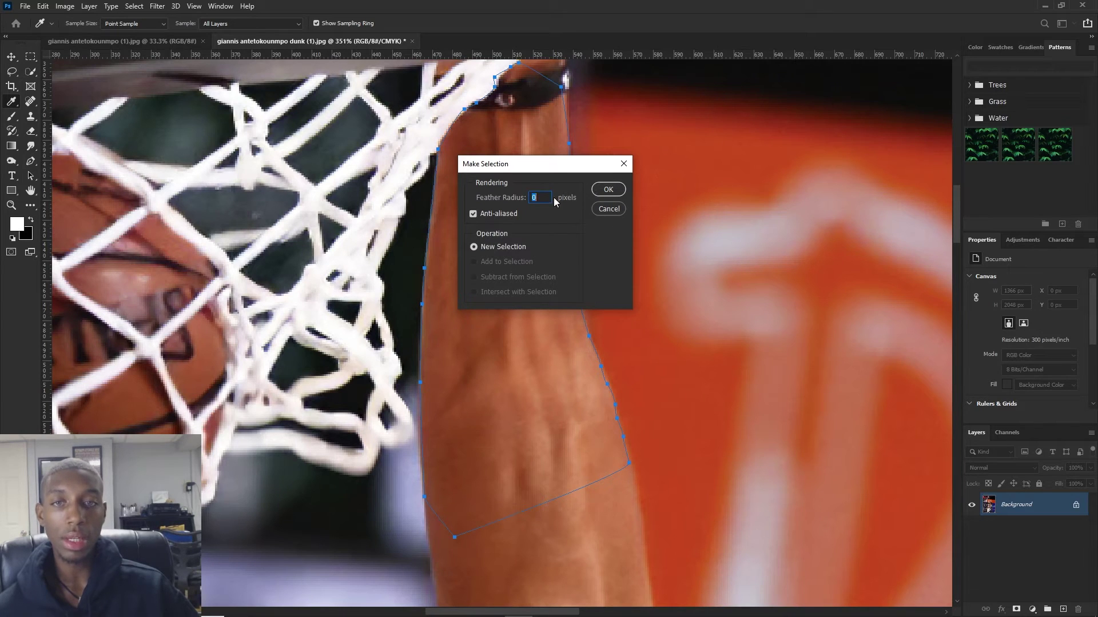
pyautogui.click(607, 190)
pyautogui.scroll(-5, 503, 392)
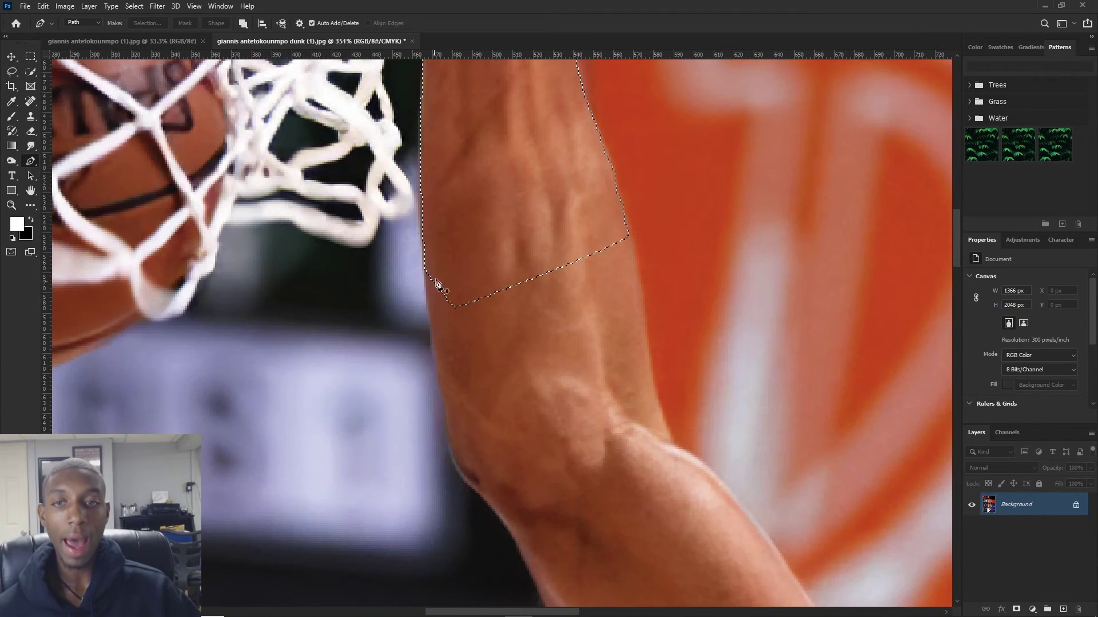
# Step: Start a new outline at the selection's left corner and trace down the arm's left edge around the elbow
pyautogui.click(426, 267)
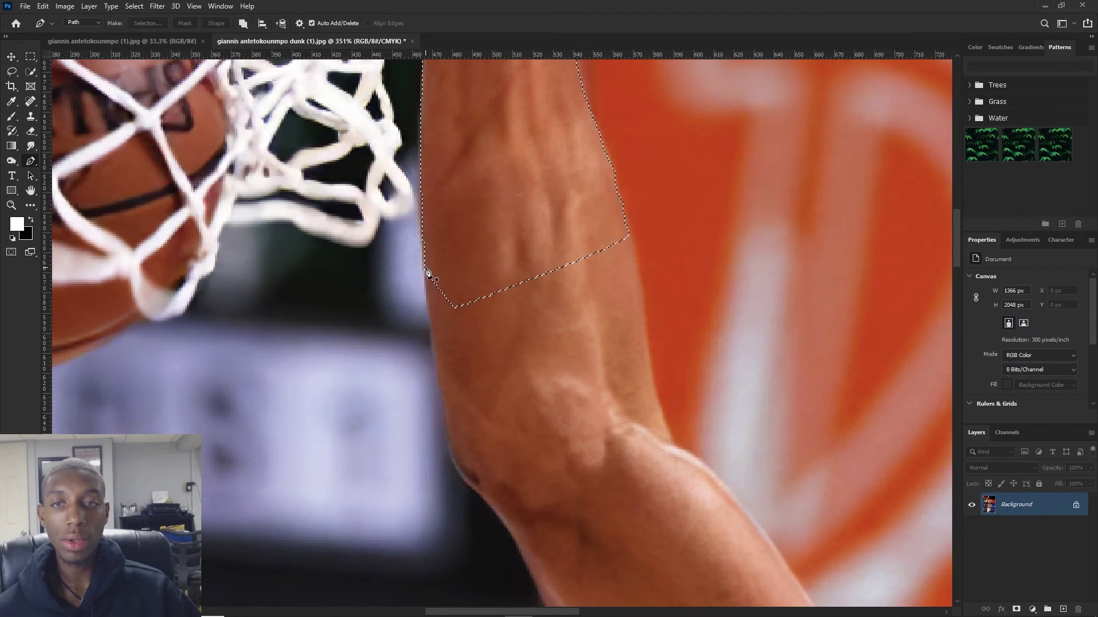
pyautogui.click(436, 357)
pyautogui.click(444, 405)
pyautogui.click(448, 422)
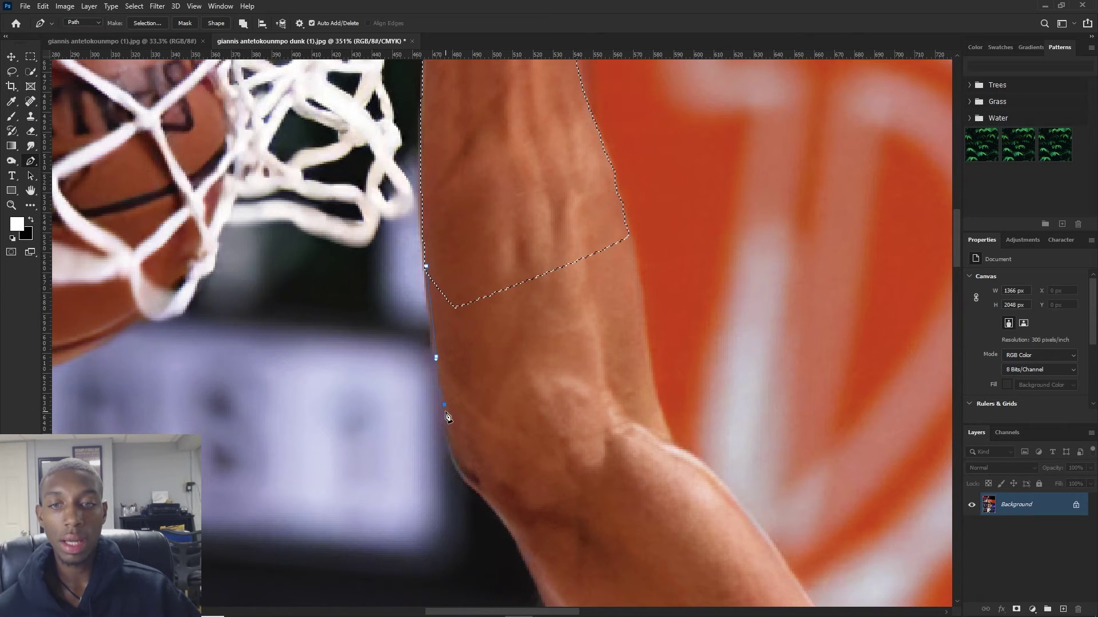
pyautogui.click(453, 437)
pyautogui.click(457, 463)
pyautogui.click(509, 487)
pyautogui.click(563, 487)
pyautogui.click(597, 476)
# Step: Trace up the arm's right edge and back across the top, closing the outline at its start
pyautogui.click(653, 439)
pyautogui.click(655, 405)
pyautogui.click(641, 285)
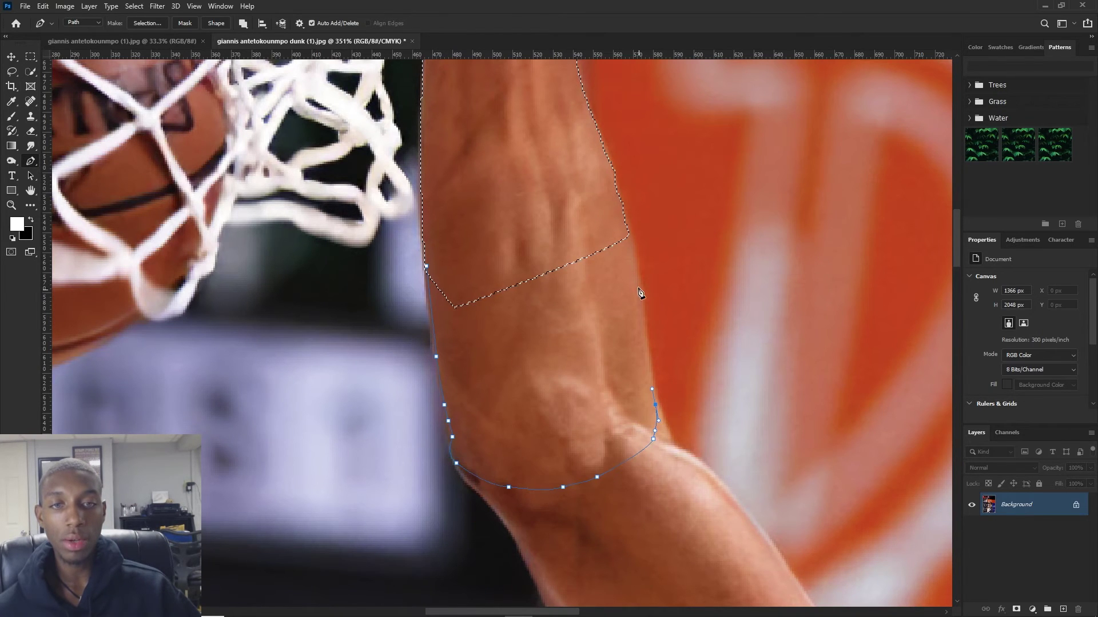
pyautogui.click(639, 269)
pyautogui.click(627, 231)
pyautogui.click(619, 218)
pyautogui.click(561, 212)
pyautogui.click(465, 223)
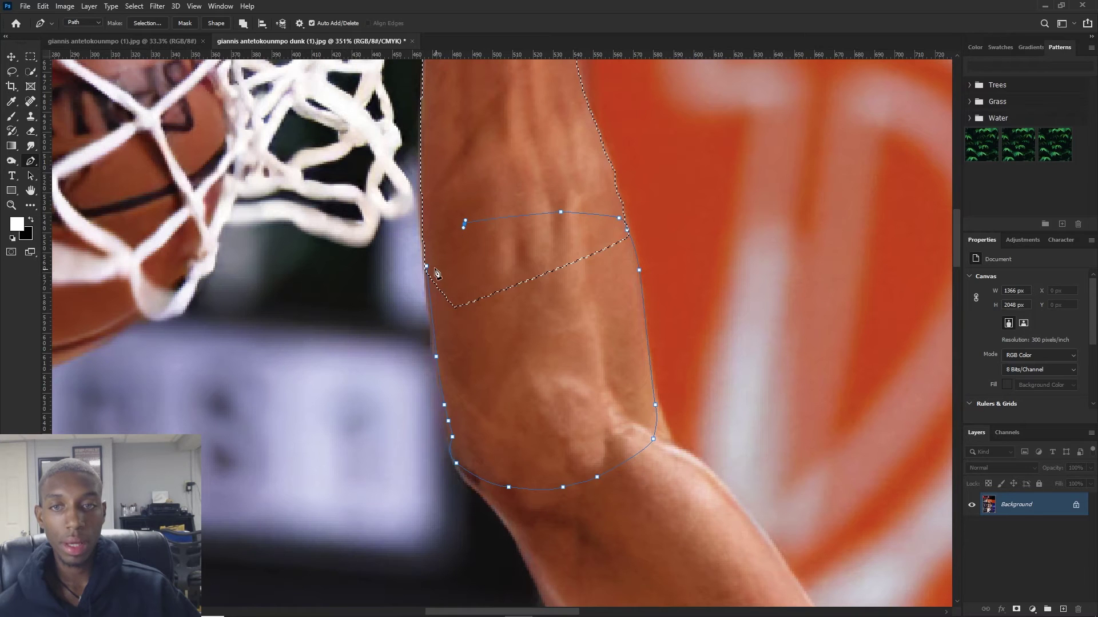
pyautogui.click(427, 268)
# Step: Make a selection from the lower-arm outline set to Add to Selection
pyautogui.rightClick(495, 147)
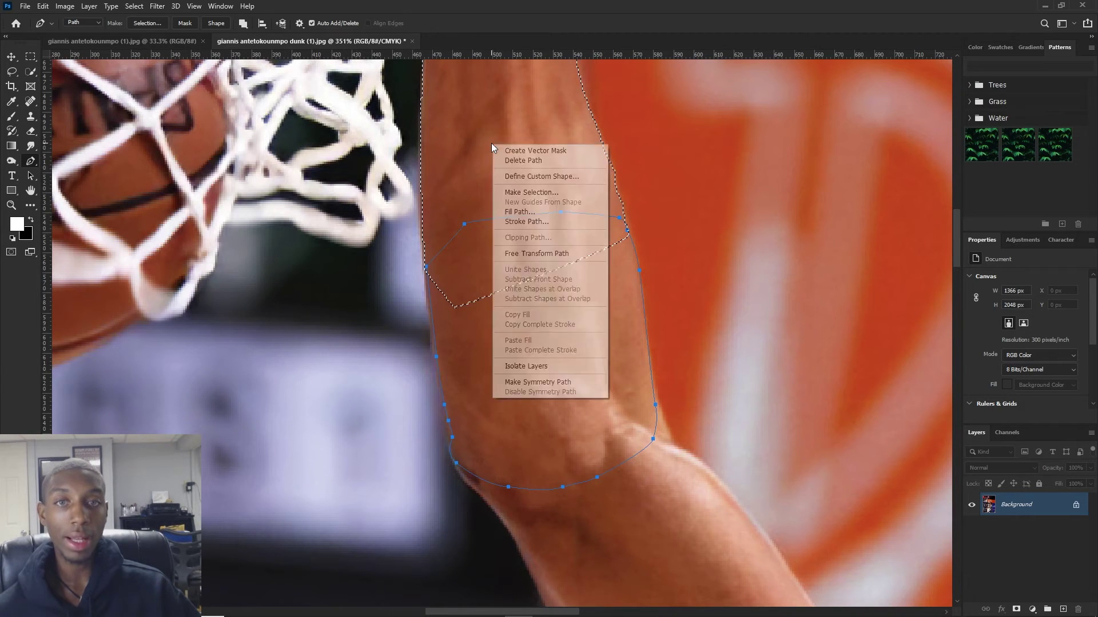
pyautogui.click(526, 193)
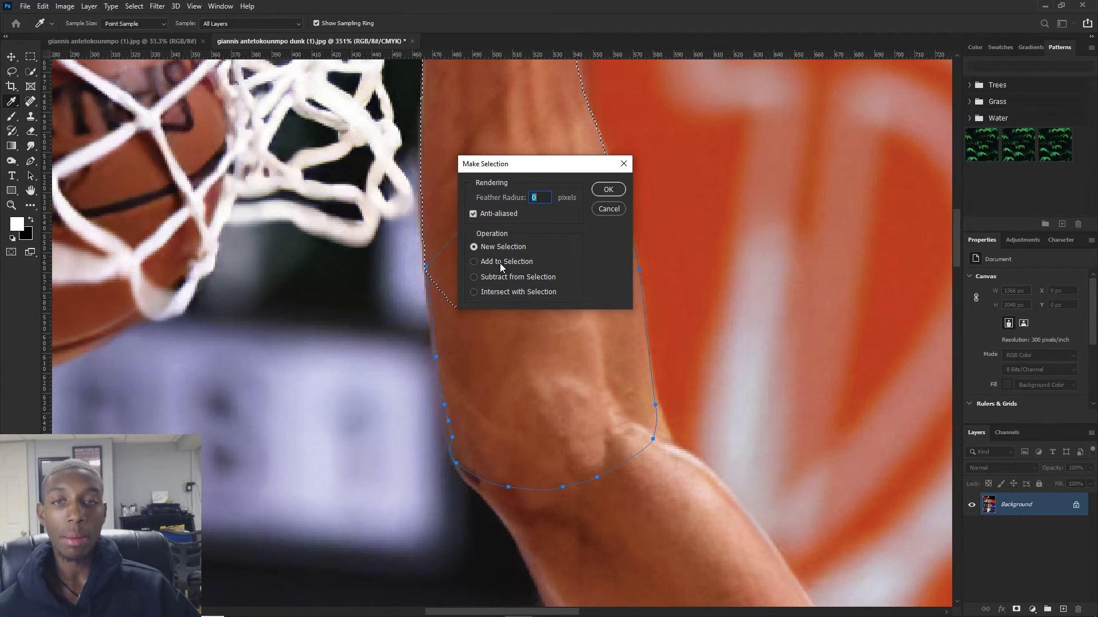
pyautogui.click(474, 261)
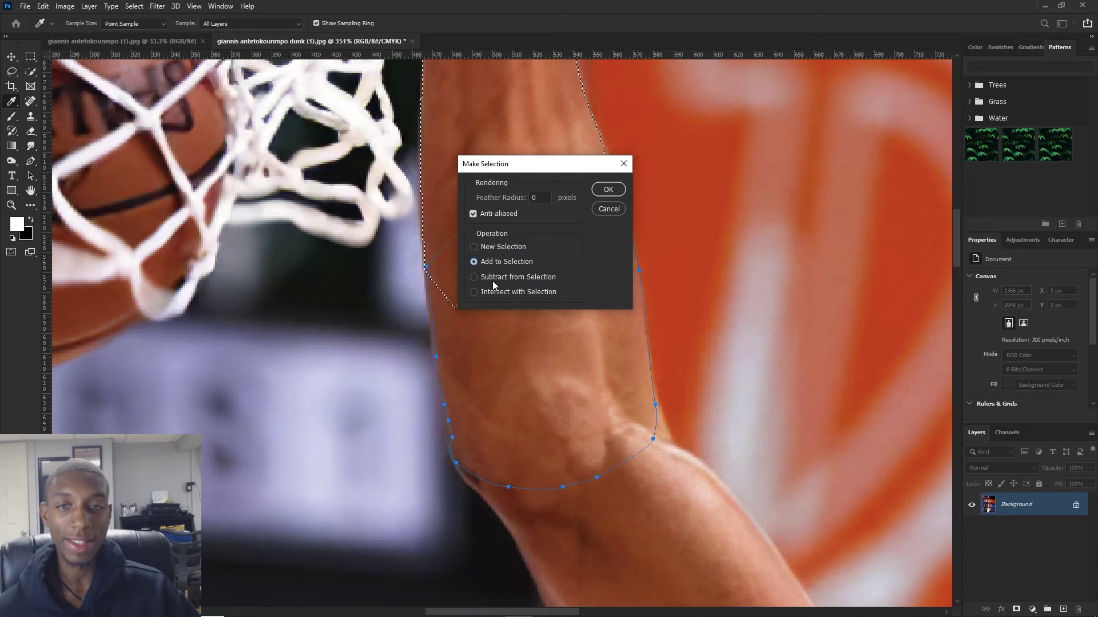
# Step: Confirm adding the lower forearm to the selection, then outline the small inner-elbow patch
pyautogui.click(606, 193)
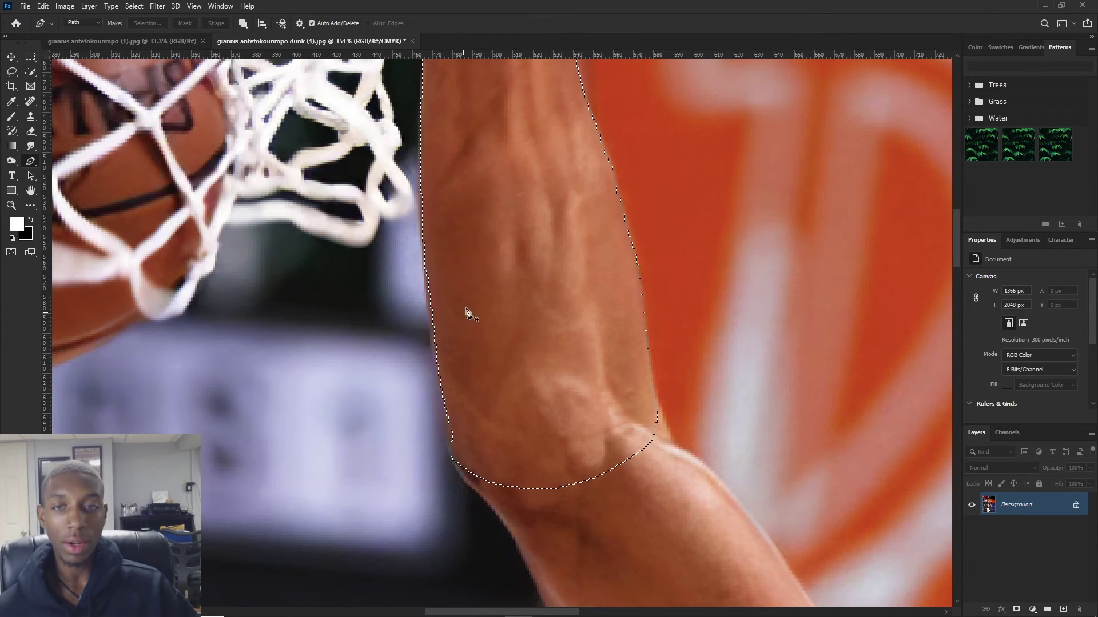
pyautogui.click(439, 424)
pyautogui.click(474, 414)
pyautogui.click(496, 450)
pyautogui.click(499, 463)
pyautogui.click(493, 473)
pyautogui.click(478, 493)
pyautogui.click(450, 479)
pyautogui.click(447, 473)
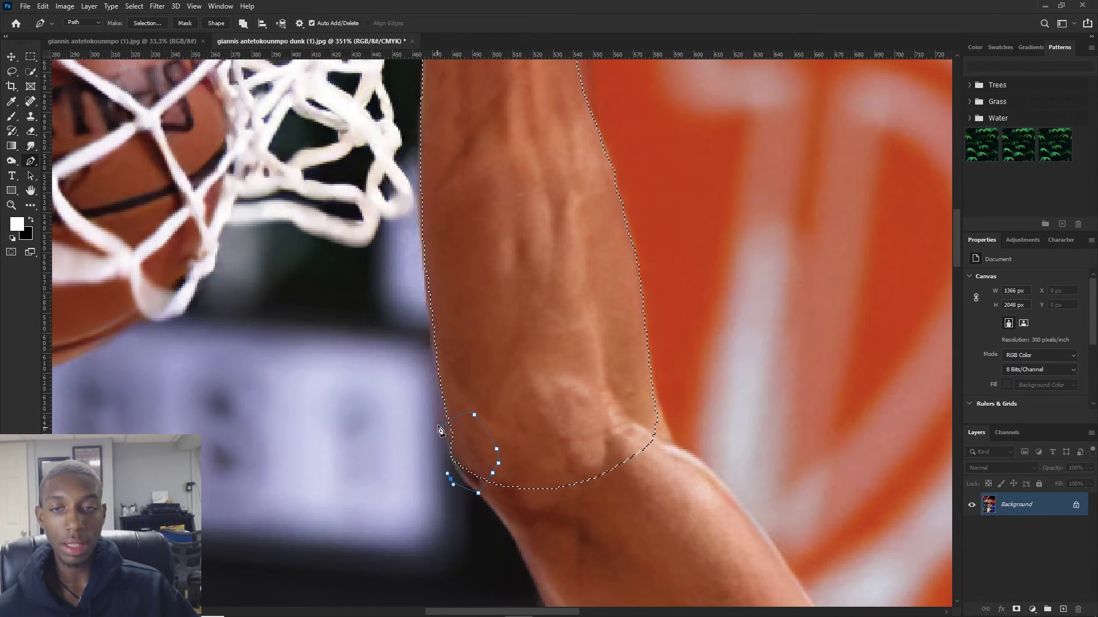
# Step: Turn the elbow outline into a selection that subtracts the patch from the arm selection
pyautogui.rightClick(442, 428)
pyautogui.click(456, 225)
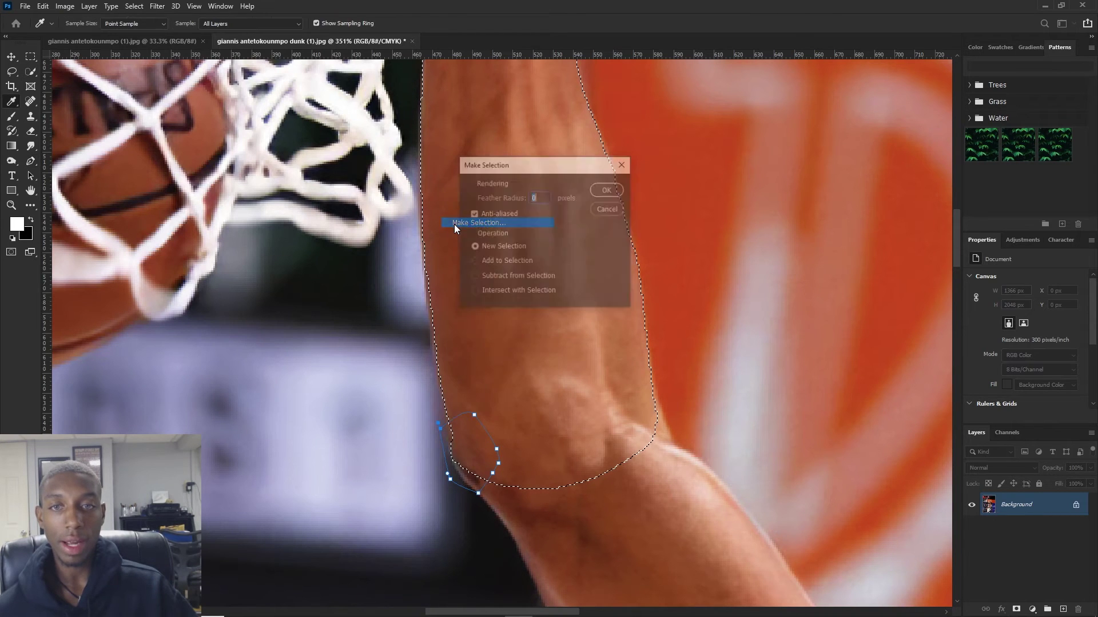
pyautogui.click(622, 189)
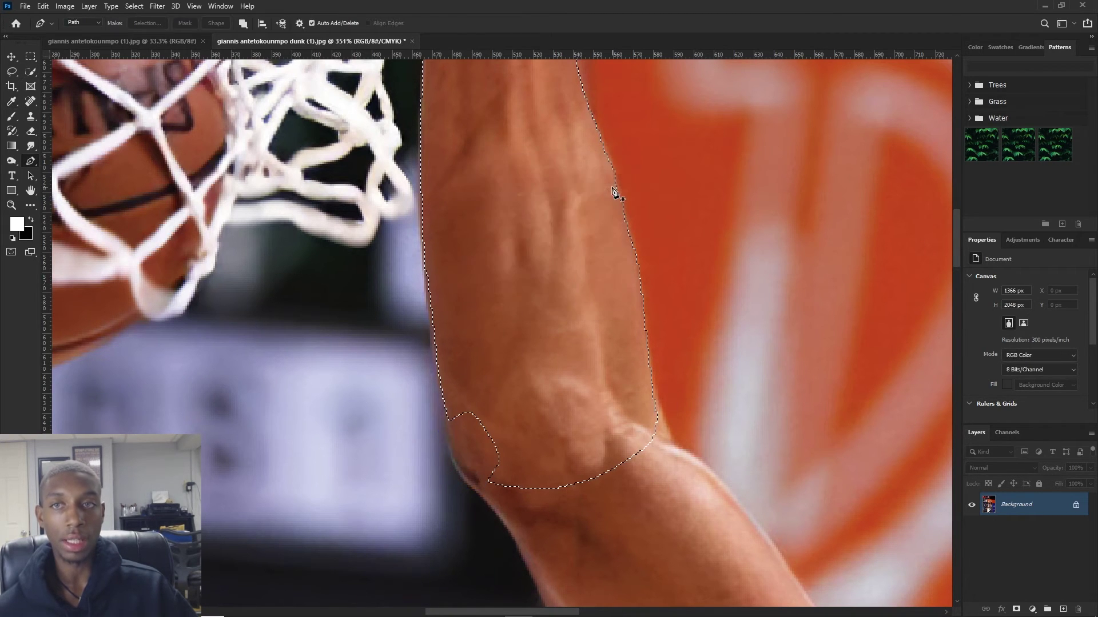
pyautogui.scroll(1, 238, 50)
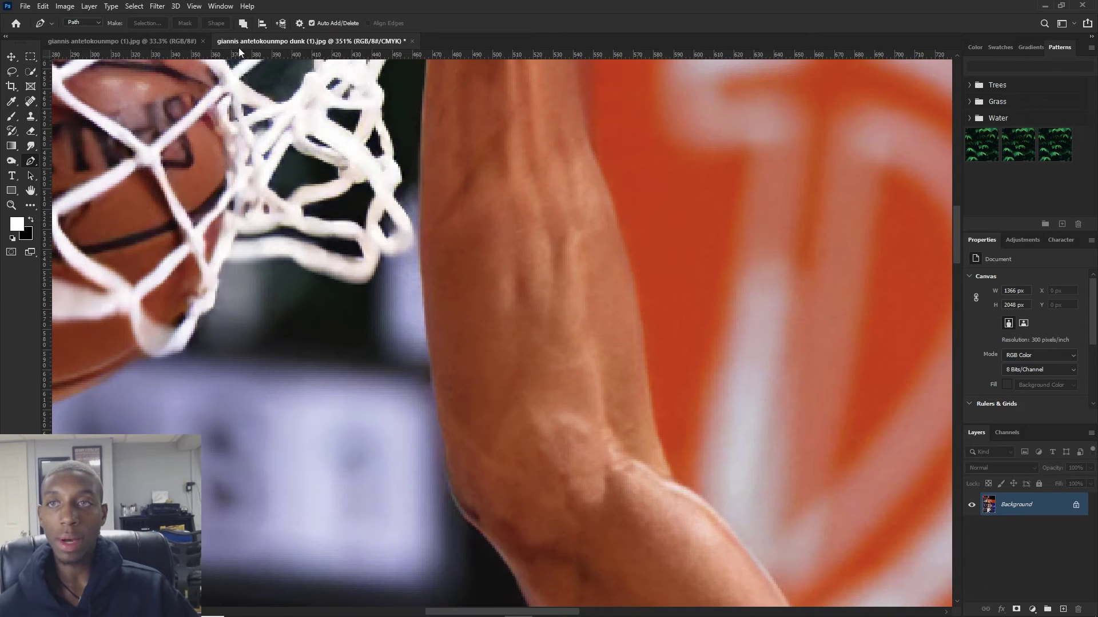
pyautogui.click(83, 22)
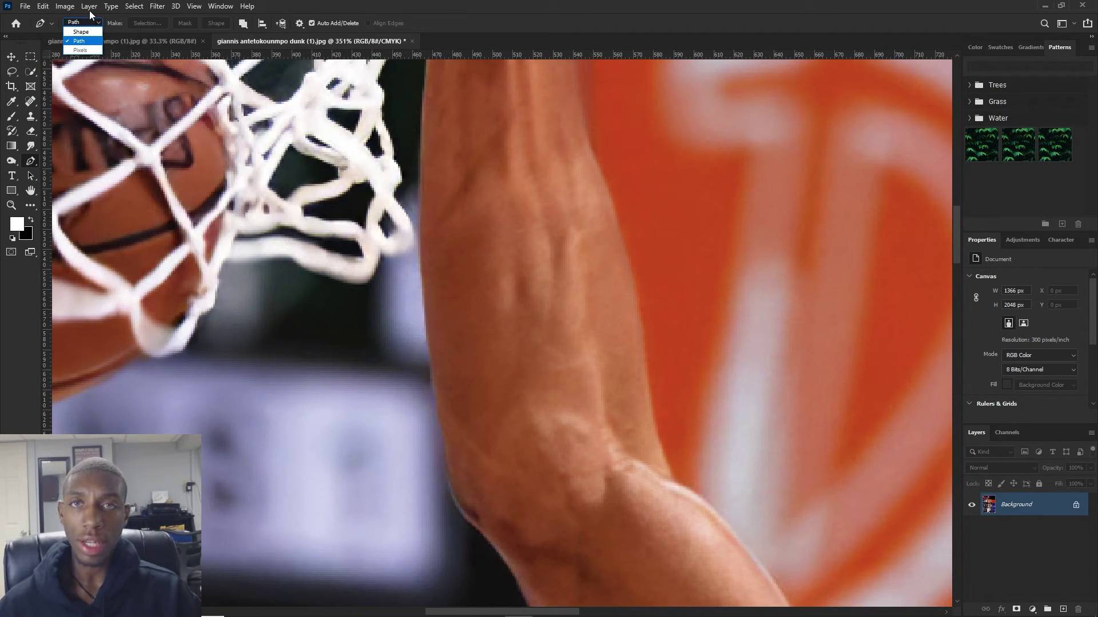
pyautogui.click(80, 31)
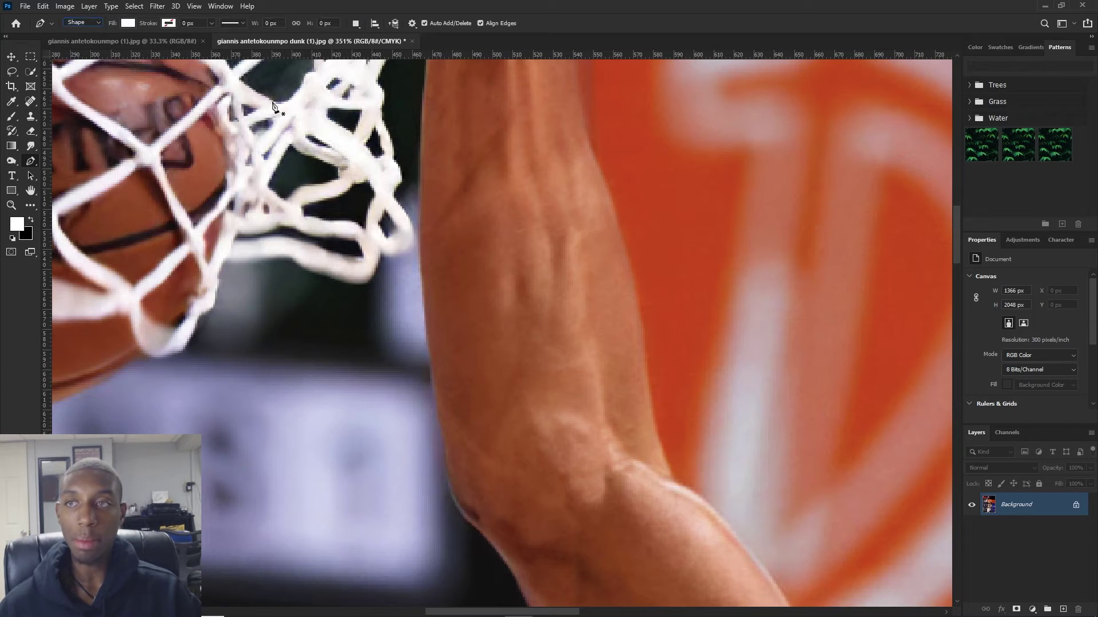
pyautogui.click(485, 360)
pyautogui.click(469, 288)
pyautogui.click(413, 268)
pyautogui.click(328, 301)
pyautogui.click(327, 347)
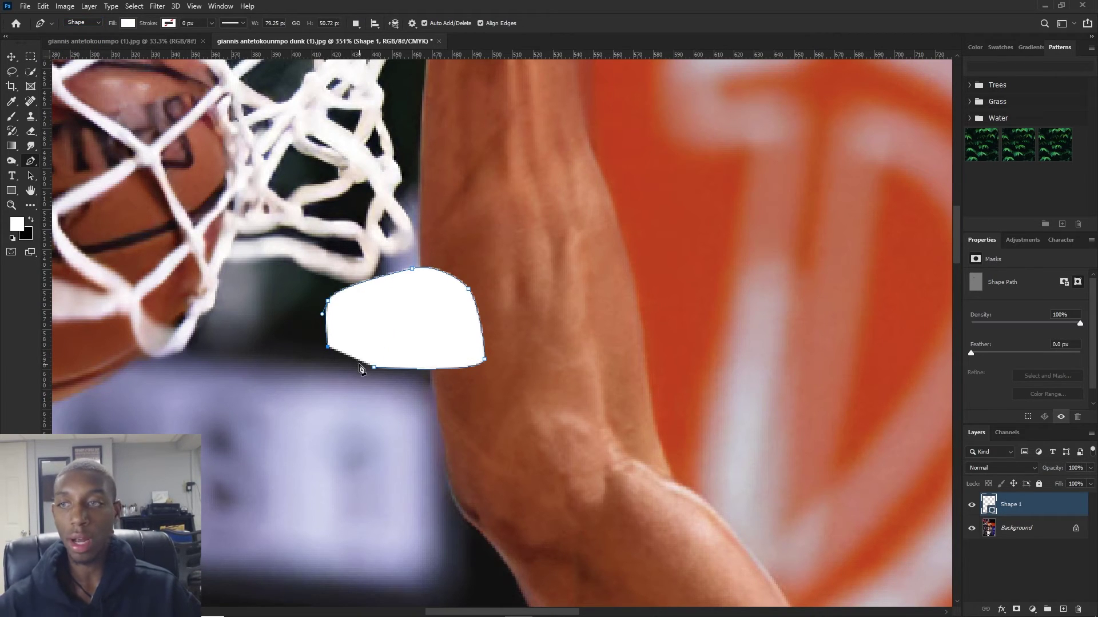
pyautogui.hotkey('ctrl', 'z')
pyautogui.hotkey('ctrl', 'z')
pyautogui.hotkey('ctrl', 'z')
pyautogui.hotkey('ctrl', 'z')
pyautogui.hotkey('ctrl', 'z')
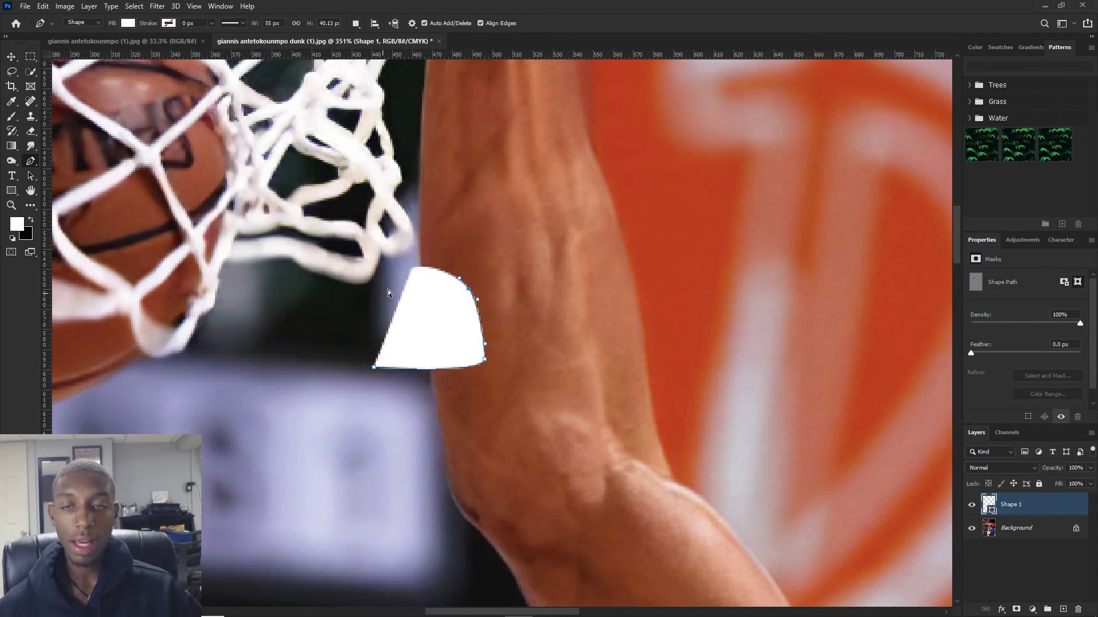
pyautogui.hotkey('ctrl', 'z')
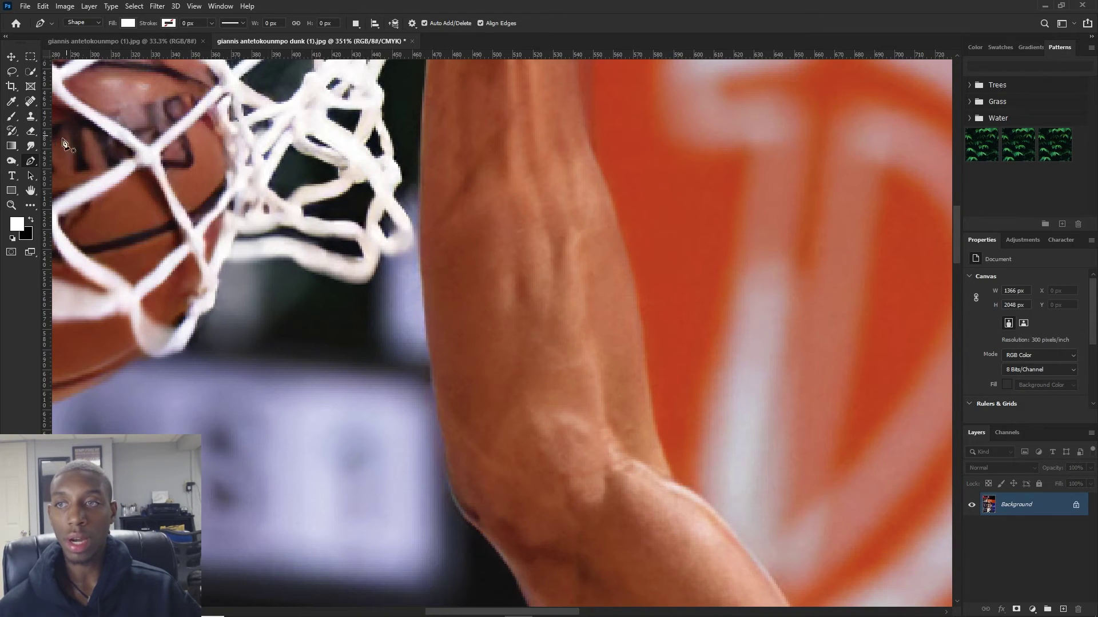
pyautogui.click(90, 40)
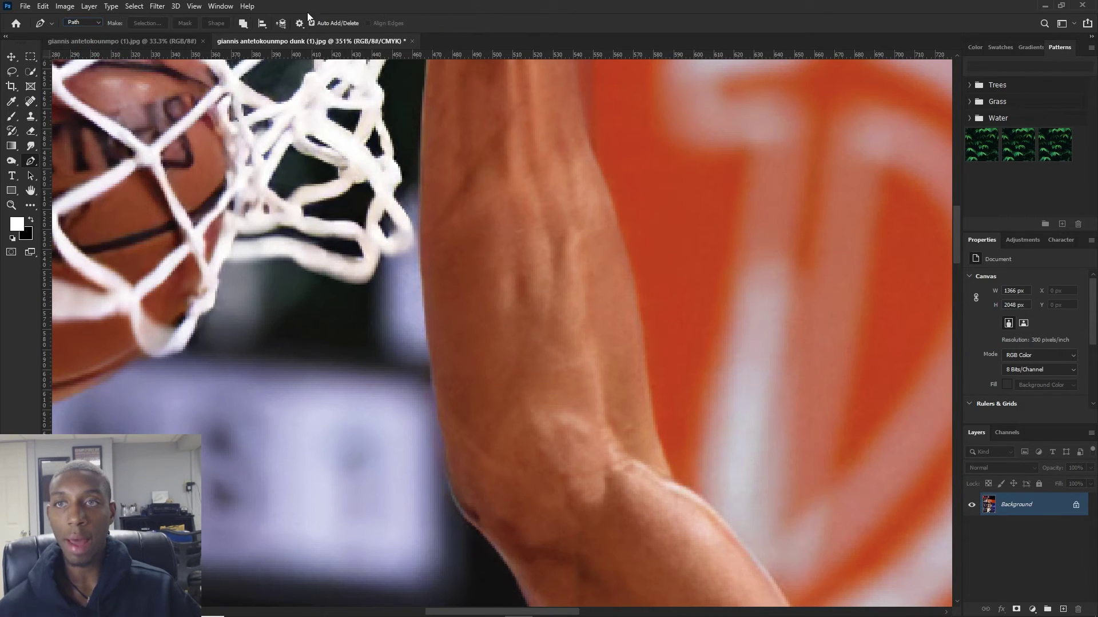
pyautogui.click(242, 24)
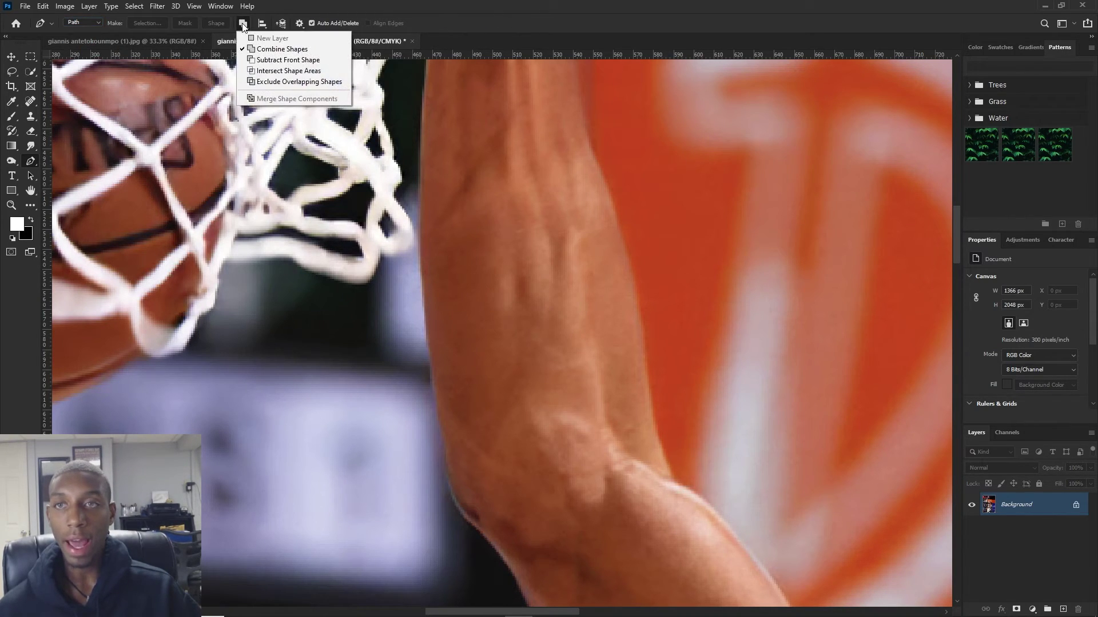
pyautogui.click(306, 51)
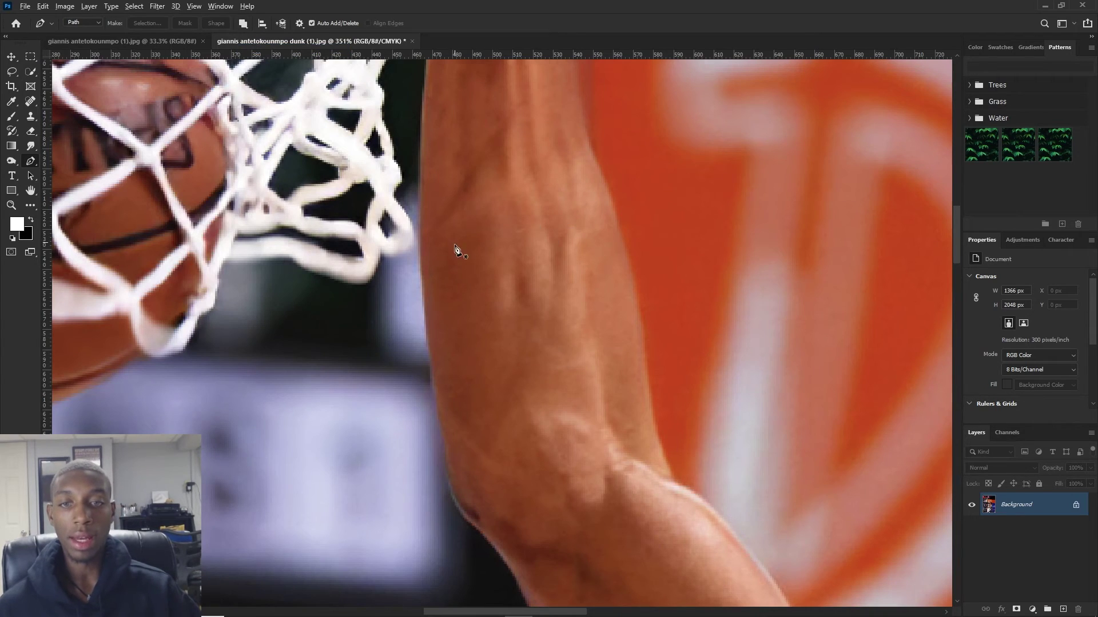
# Step: Try the Lasso and Object Selection tools, dragging an automatic selection around the player
pyautogui.scroll(-2, 456, 248)
pyautogui.scroll(-6, 538, 231)
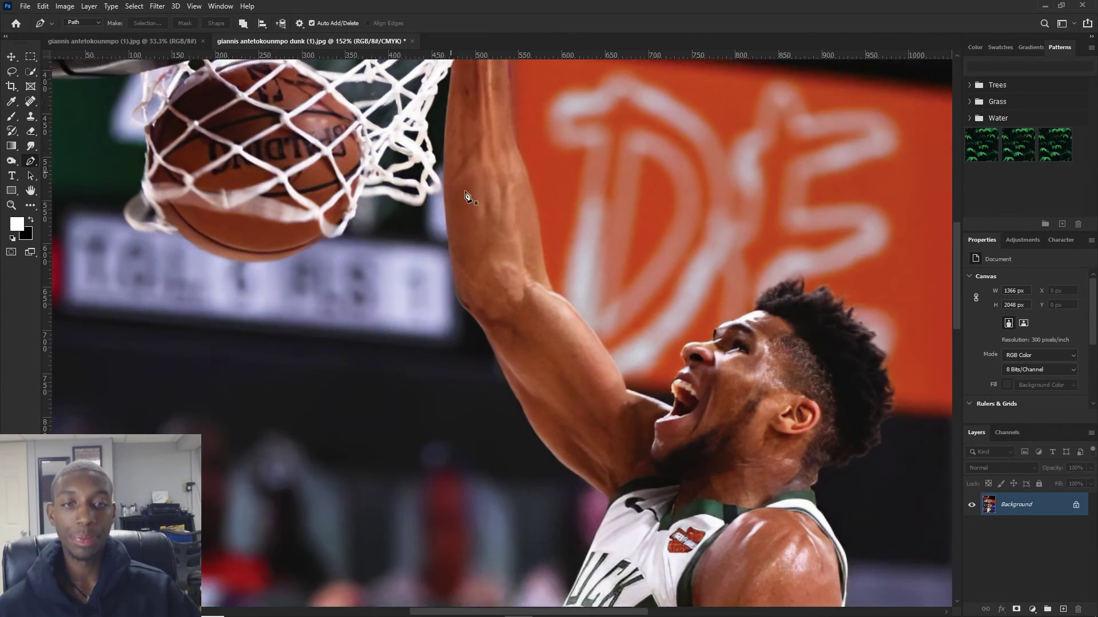
pyautogui.scroll(-2, 485, 182)
pyautogui.scroll(5, 492, 205)
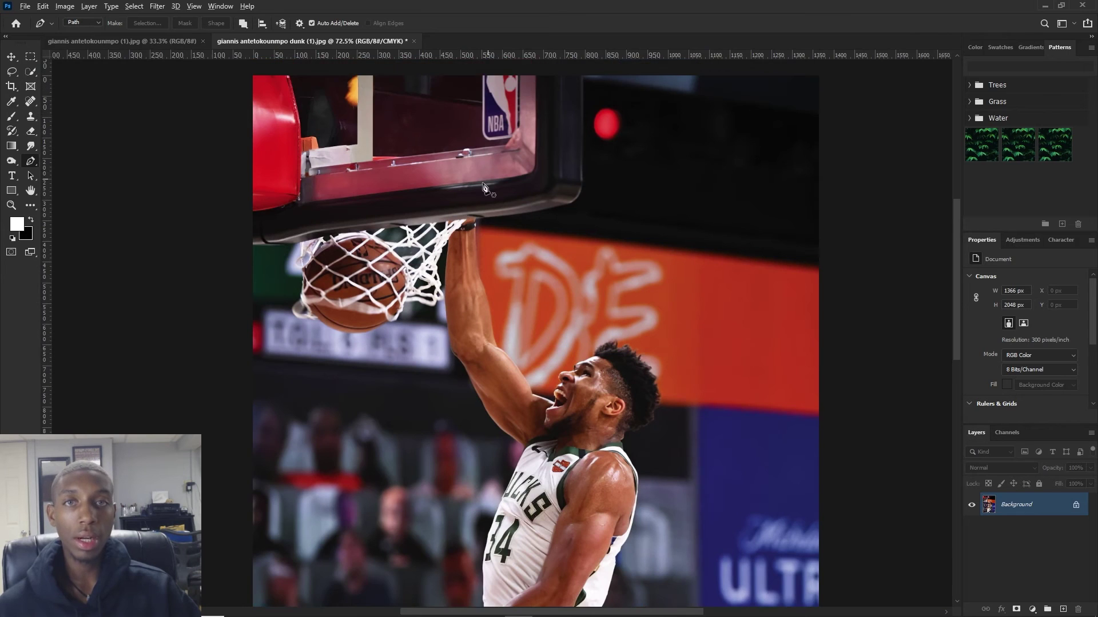
pyautogui.scroll(2, 495, 220)
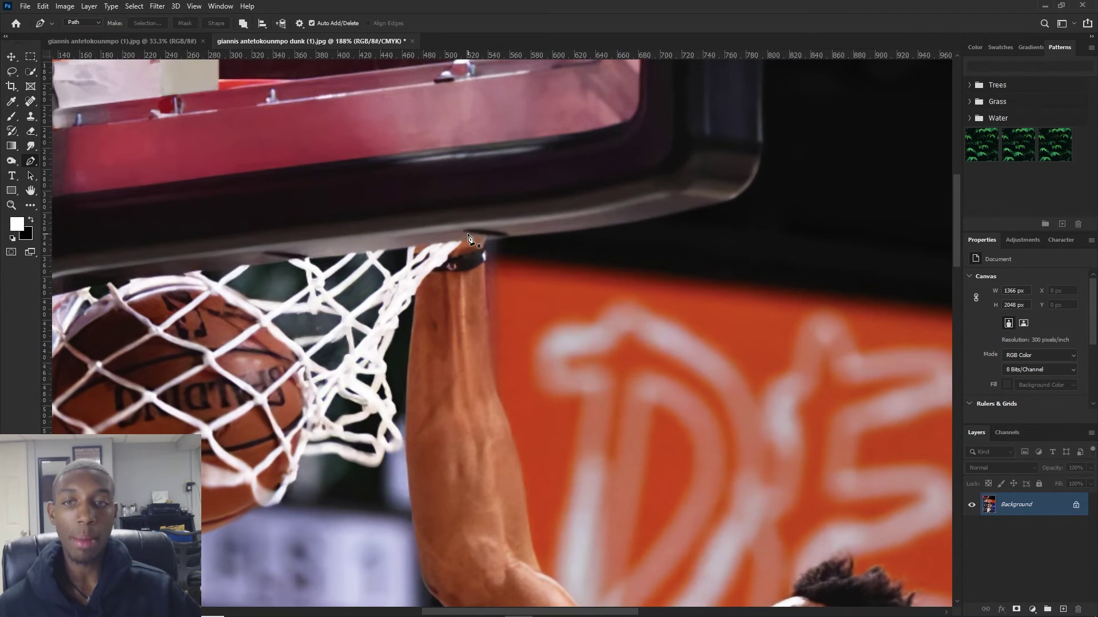
pyautogui.click(12, 74)
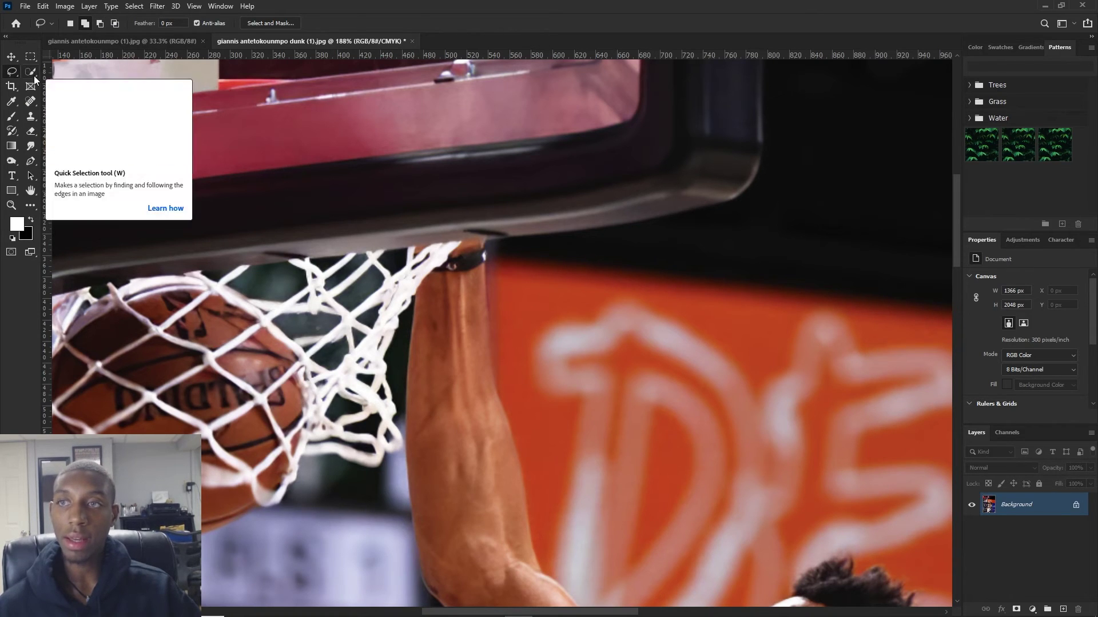
pyautogui.click(33, 76)
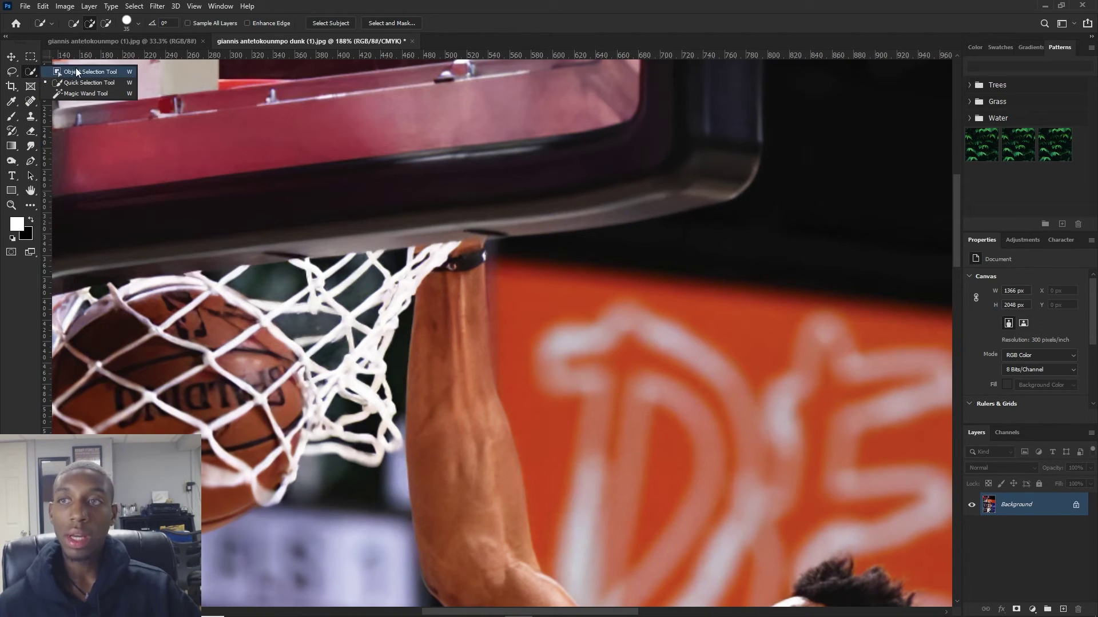
pyautogui.click(81, 72)
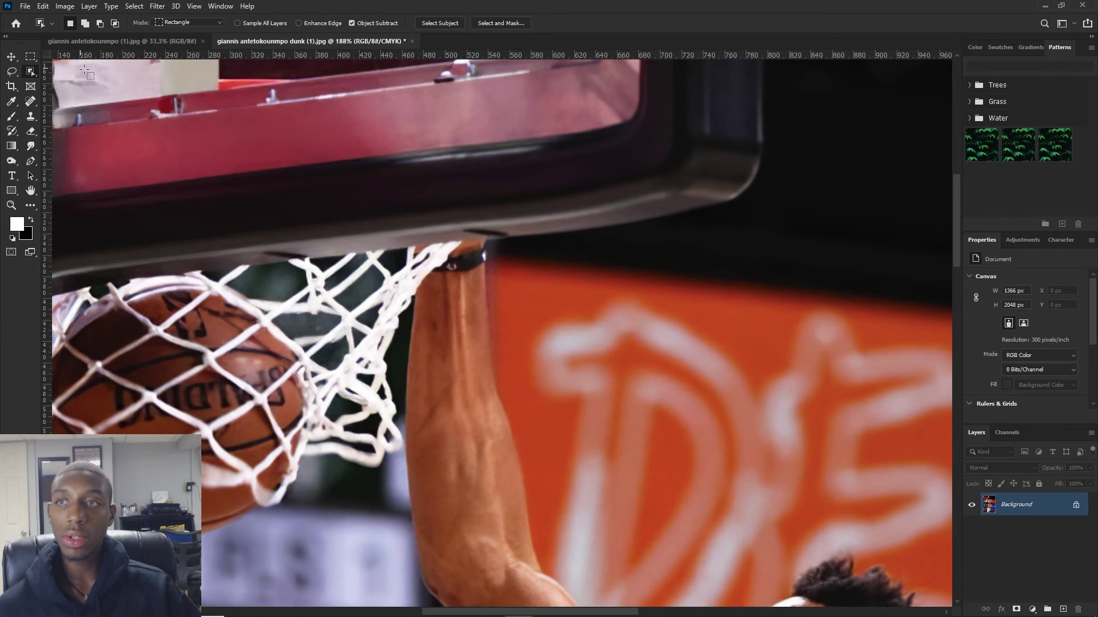
pyautogui.scroll(-10, 434, 341)
pyautogui.moveTo(426, 330); pyautogui.dragTo(543, 607)
pyautogui.scroll(-3, 491, 297)
pyautogui.scroll(8, 490, 273)
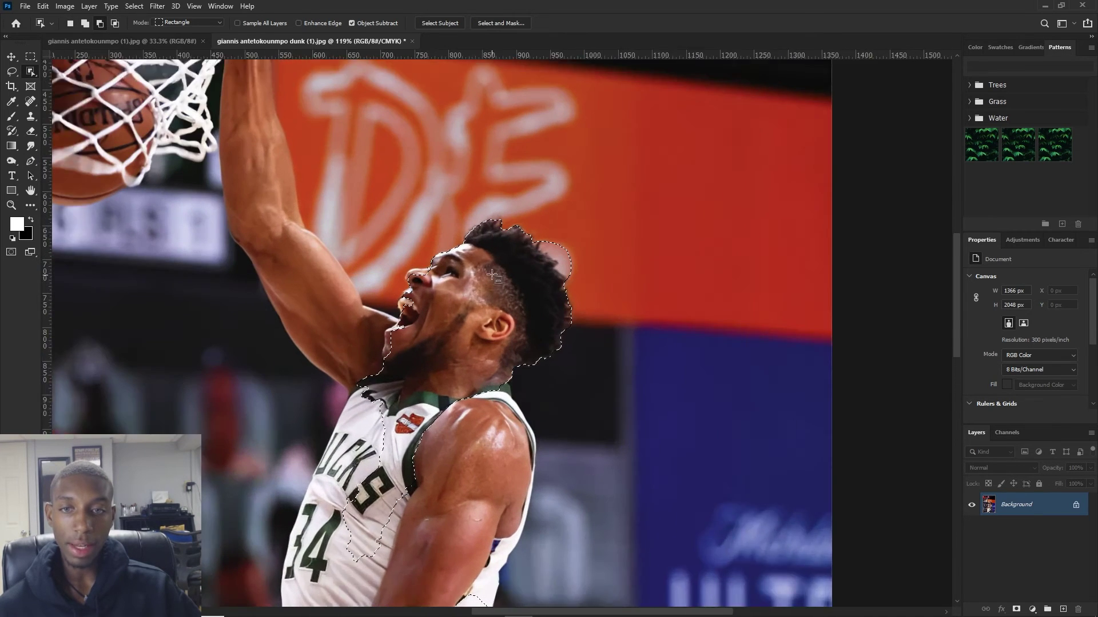
# Step: Deselect the rough automatic selection, browse the selection tools and Select menu, then pick the Pen Tool
pyautogui.hotkey('ctrl', 'd')
pyautogui.scroll(-4, 486, 255)
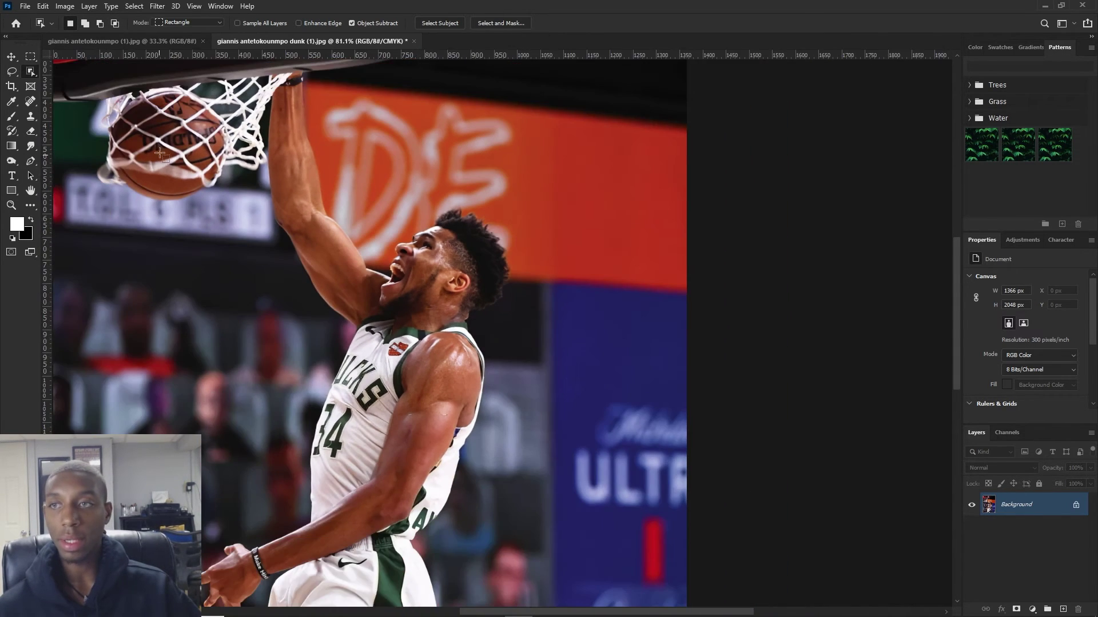
pyautogui.scroll(3, 68, 93)
pyautogui.rightClick(30, 74)
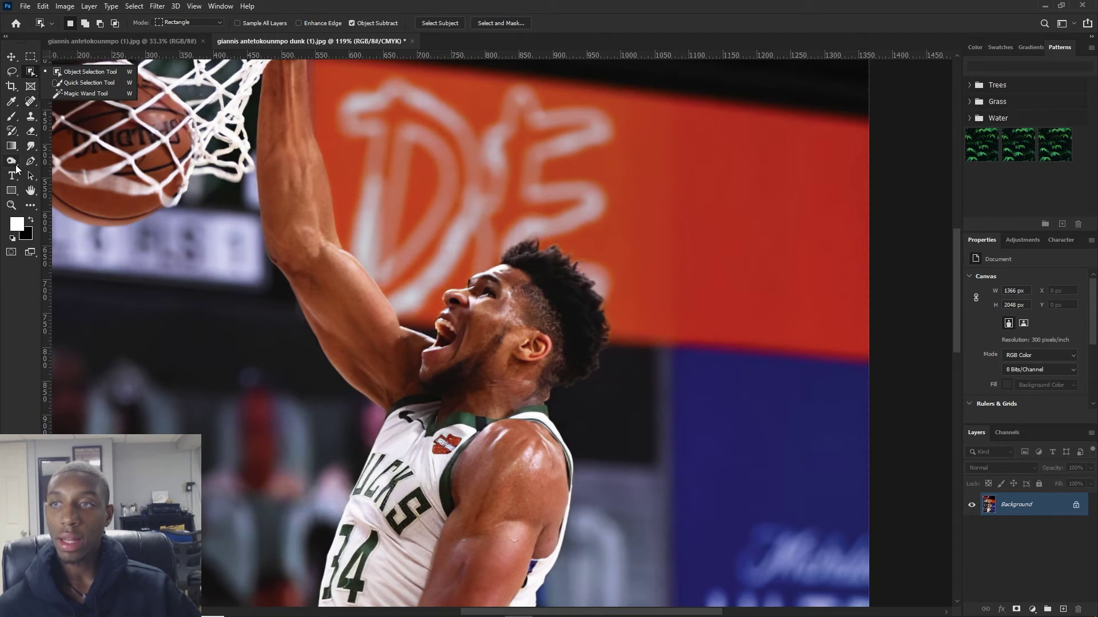
pyautogui.click(134, 6)
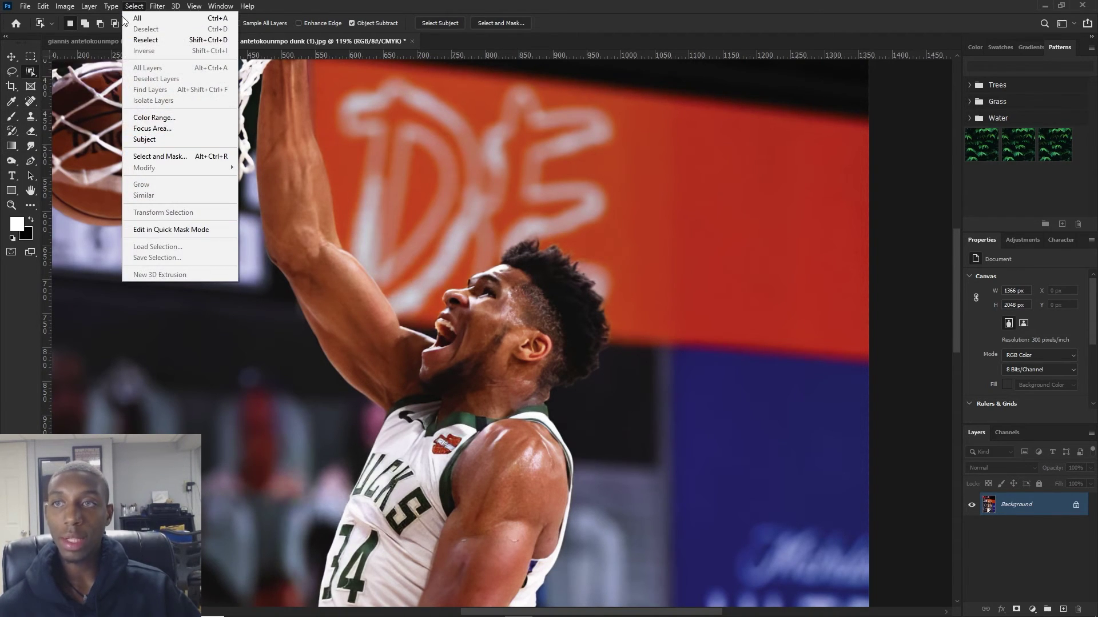
pyautogui.click(128, 8)
pyautogui.click(28, 163)
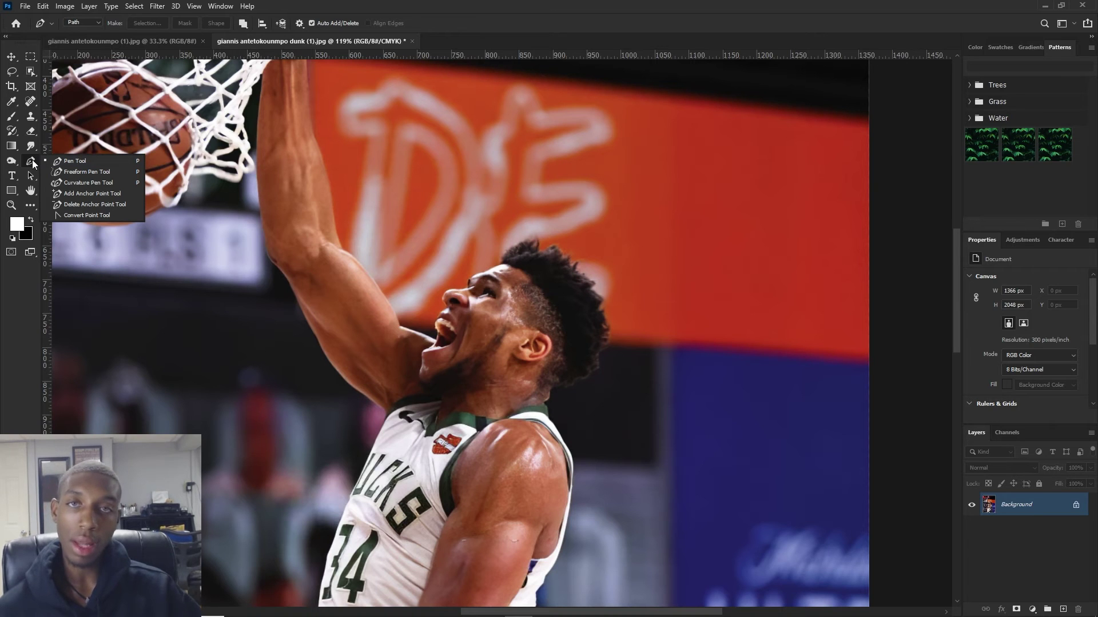
# Step: Zoom and scroll around the player's raised arm and open mouth to prepare for tracing
pyautogui.scroll(-5, 384, 256)
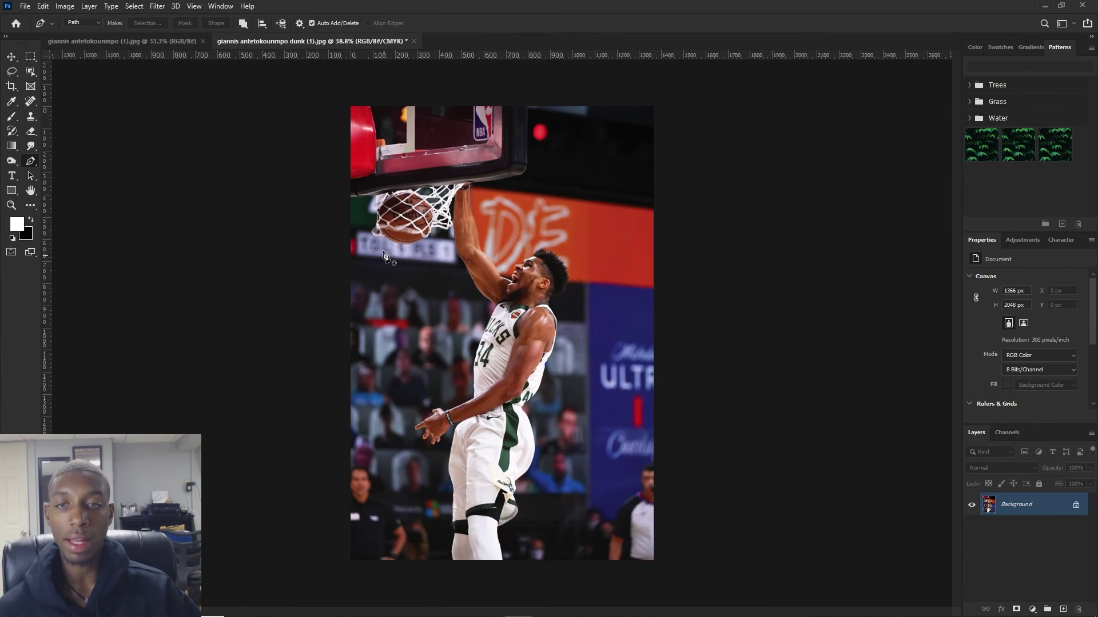
pyautogui.scroll(4, 530, 286)
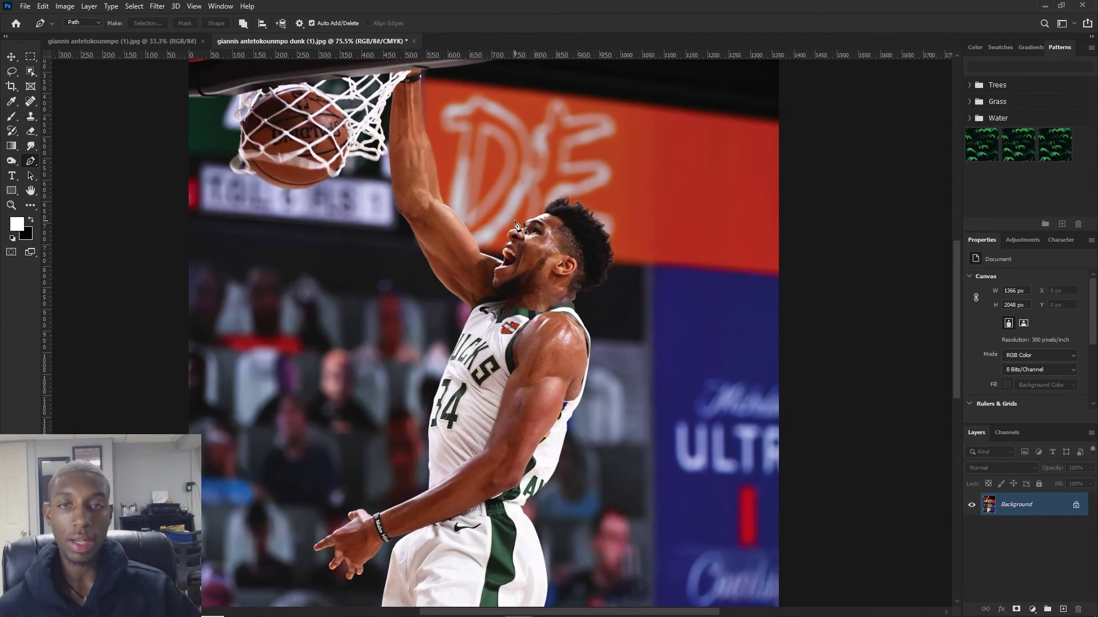
pyautogui.scroll(1, 492, 257)
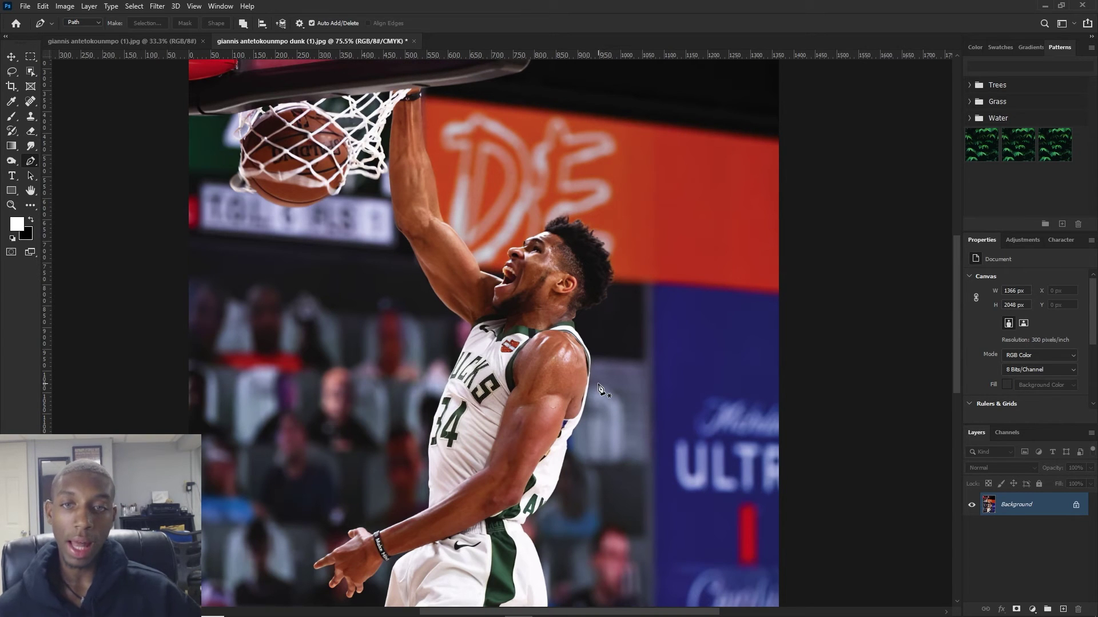
pyautogui.scroll(-3, 457, 225)
pyautogui.scroll(-2, 536, 214)
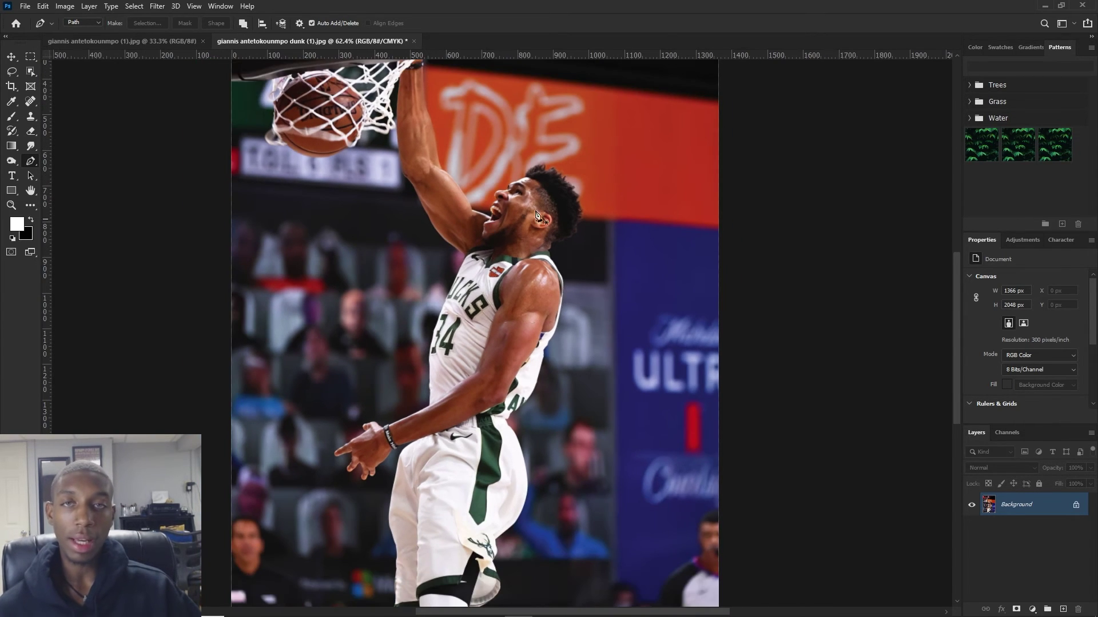
pyautogui.scroll(2, 561, 199)
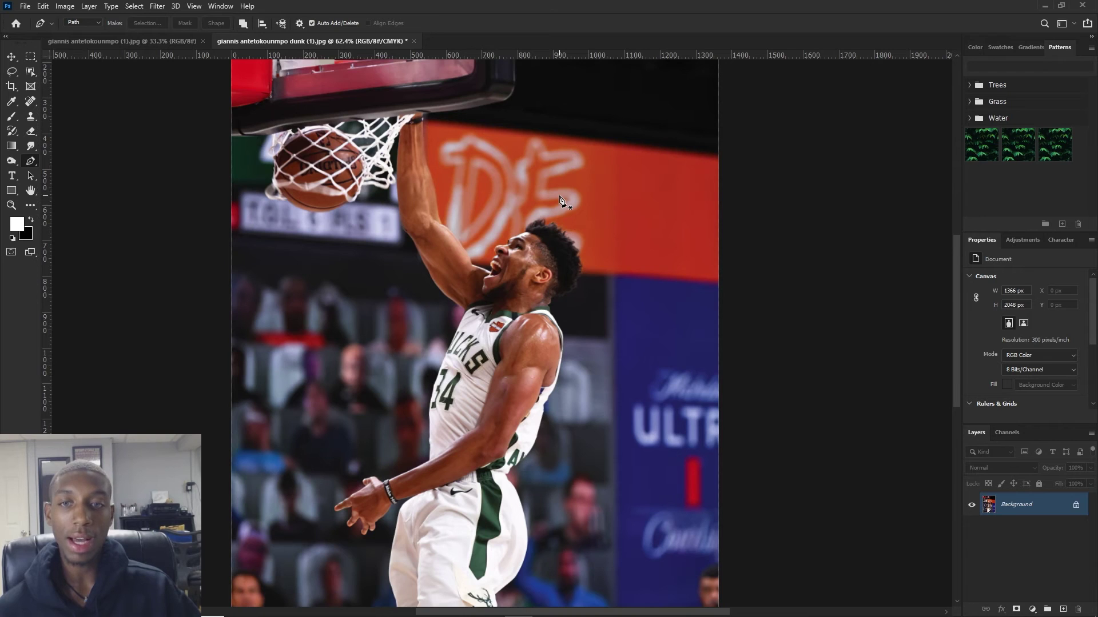
pyautogui.scroll(-2, 522, 310)
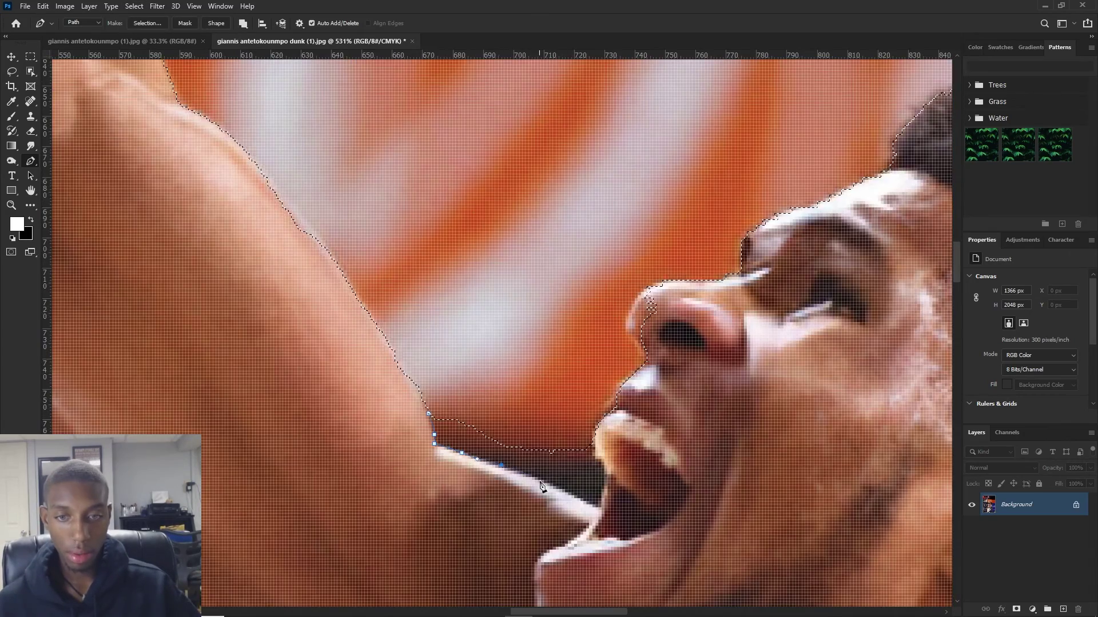
# Step: Add a final point along the mouth's edge and turn the traced player path into a selection
pyautogui.click(604, 491)
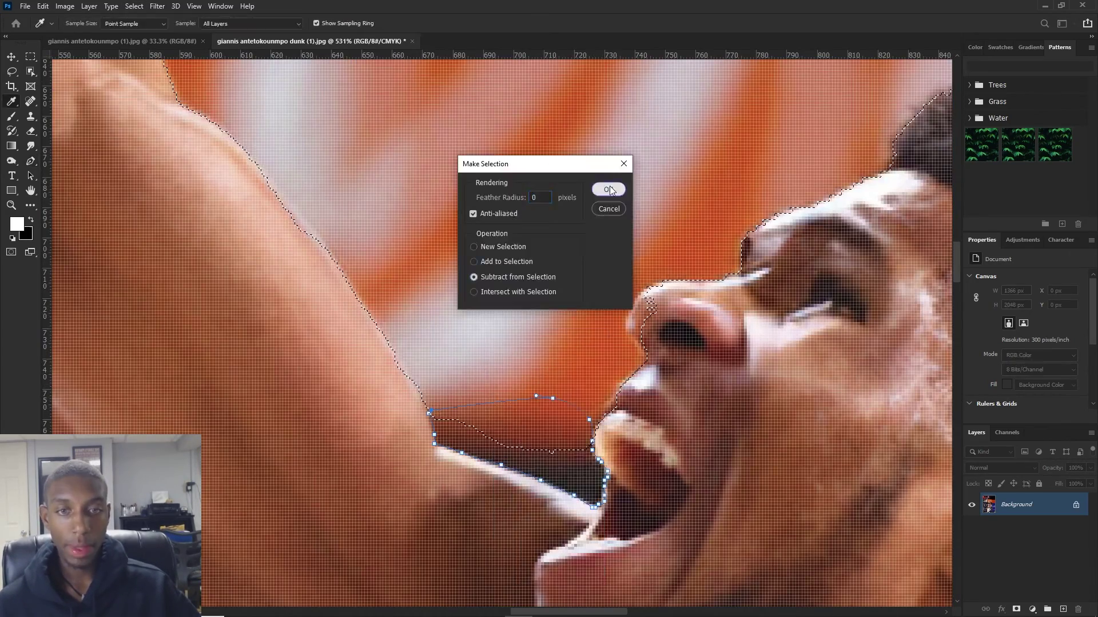
pyautogui.press('Return')
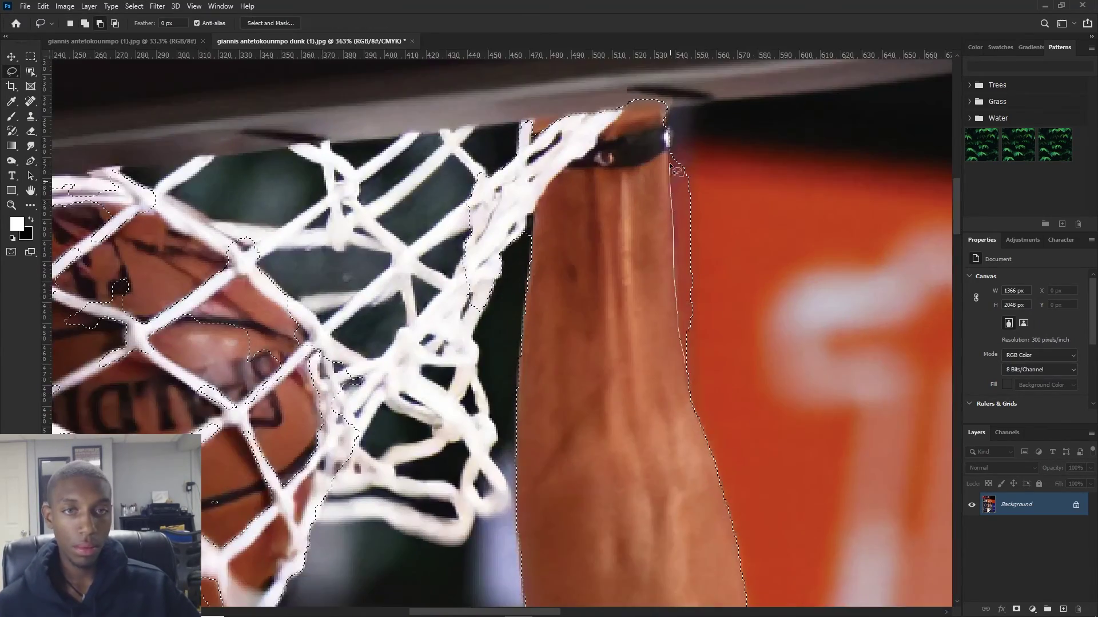
pyautogui.scroll(-5, 673, 169)
pyautogui.scroll(6, 302, 219)
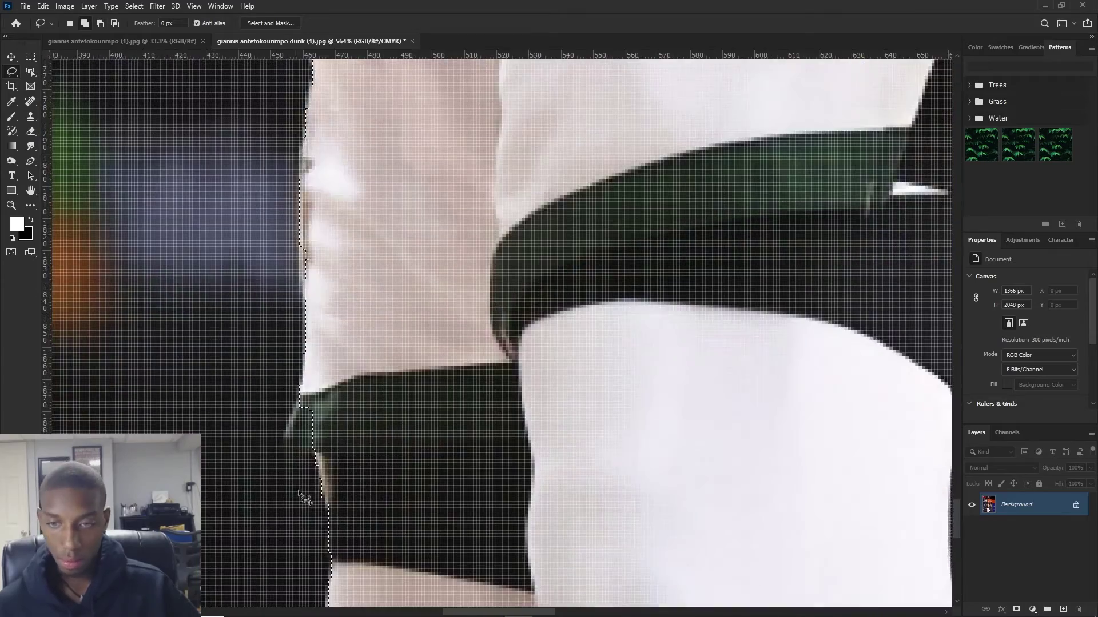
pyautogui.scroll(-4, 301, 219)
pyautogui.scroll(3, 715, 163)
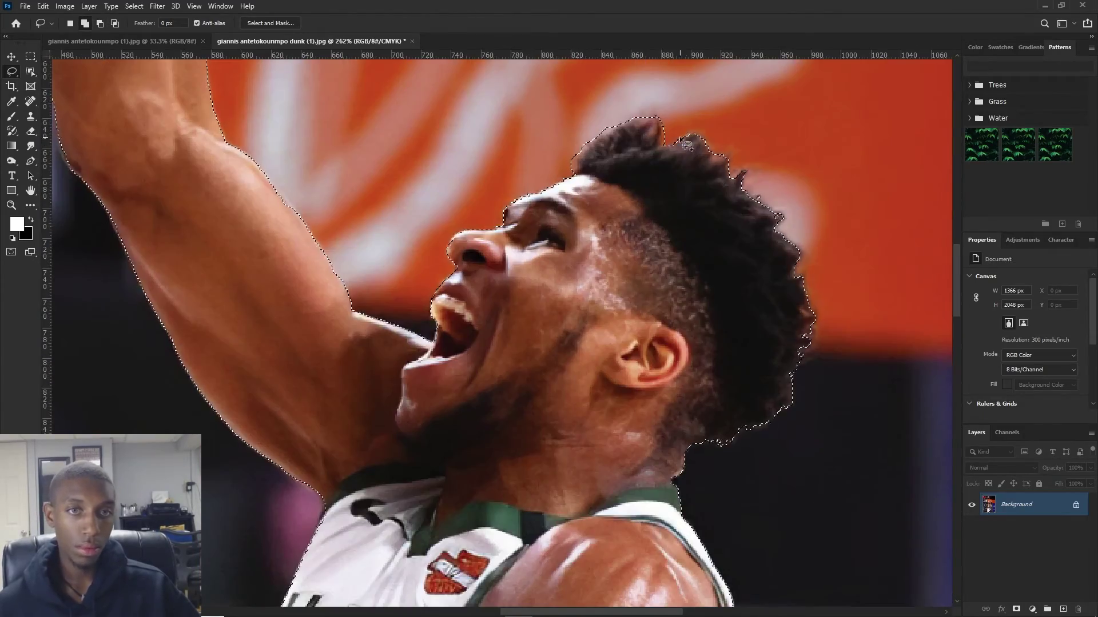
pyautogui.scroll(-4, 753, 416)
pyautogui.scroll(5, 274, 217)
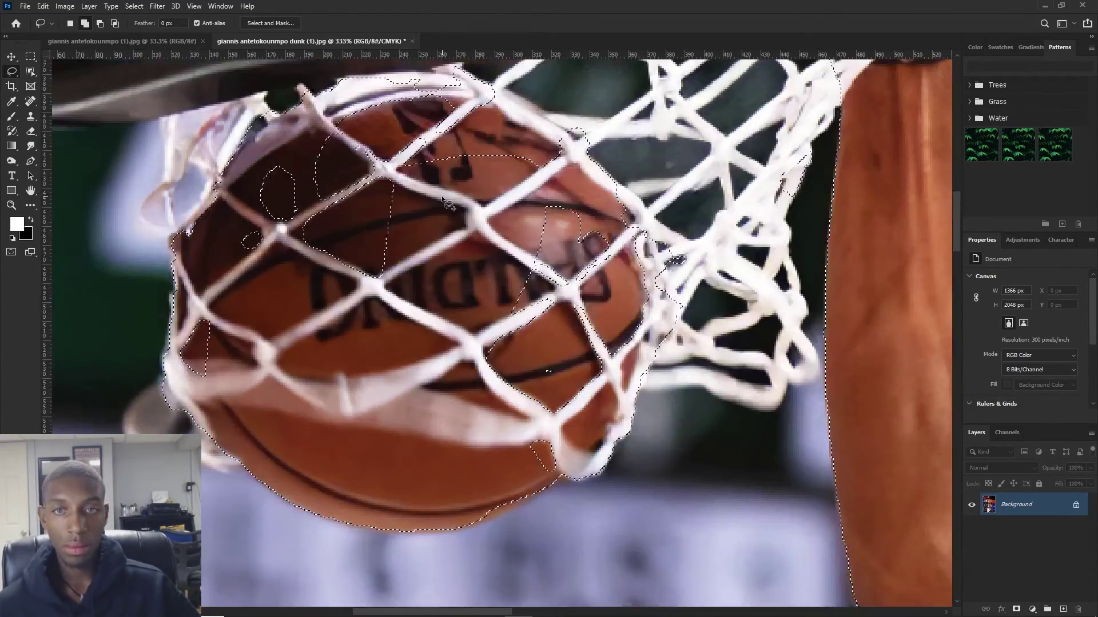
# Step: Lasso part of the net and the loose net strand below the ball
pyautogui.moveTo(458, 365); pyautogui.dragTo(687, 268)
pyautogui.scroll(2, 400, 286)
pyautogui.moveTo(146, 252); pyautogui.dragTo(119, 301)
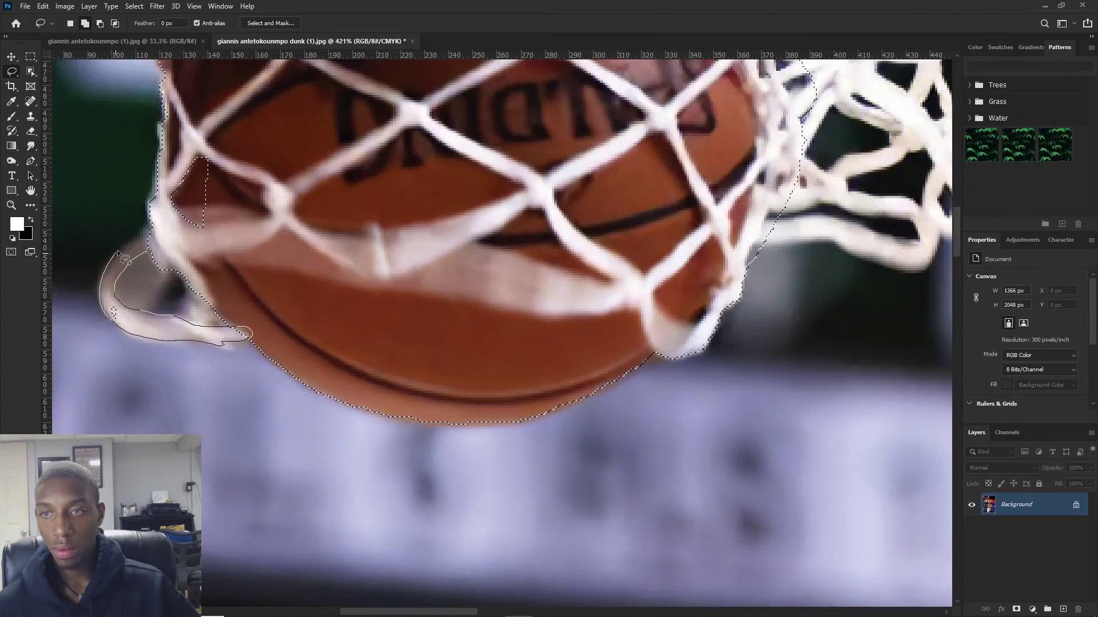
pyautogui.moveTo(118, 249); pyautogui.dragTo(124, 257)
# Step: Pen-trace another piece of the net's edge and convert that path into a selection
pyautogui.press('p')
pyautogui.scroll(2, 125, 258)
pyautogui.click(245, 244)
pyautogui.moveTo(223, 262); pyautogui.dragTo(215, 273)
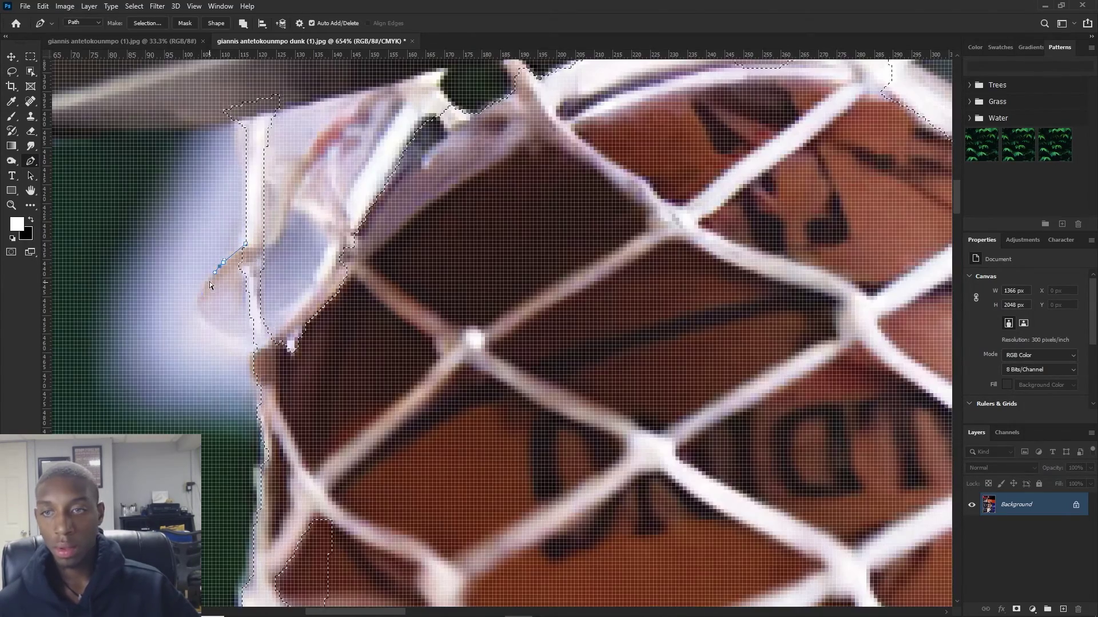
pyautogui.scroll(-3, 210, 284)
pyautogui.rightClick(531, 229)
pyautogui.click(543, 243)
pyautogui.press('Return')
pyautogui.scroll(-5, 540, 255)
# Step: Switch back to the Lasso and preview the combined selection as a red Quick Mask overlay
pyautogui.press('l')
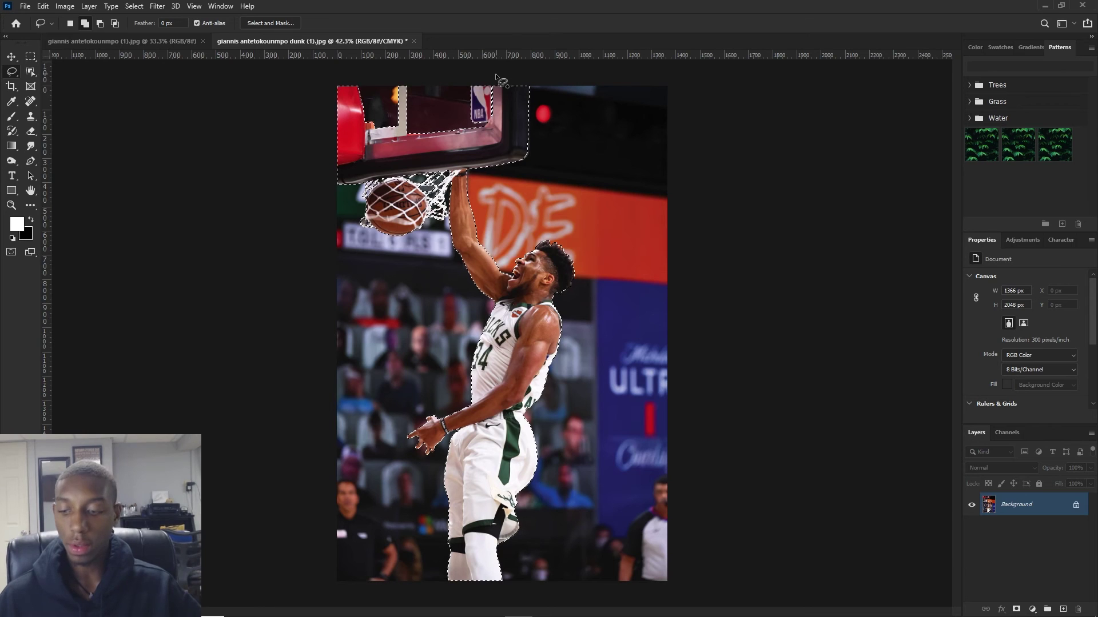
pyautogui.press('x')
pyautogui.press('q')
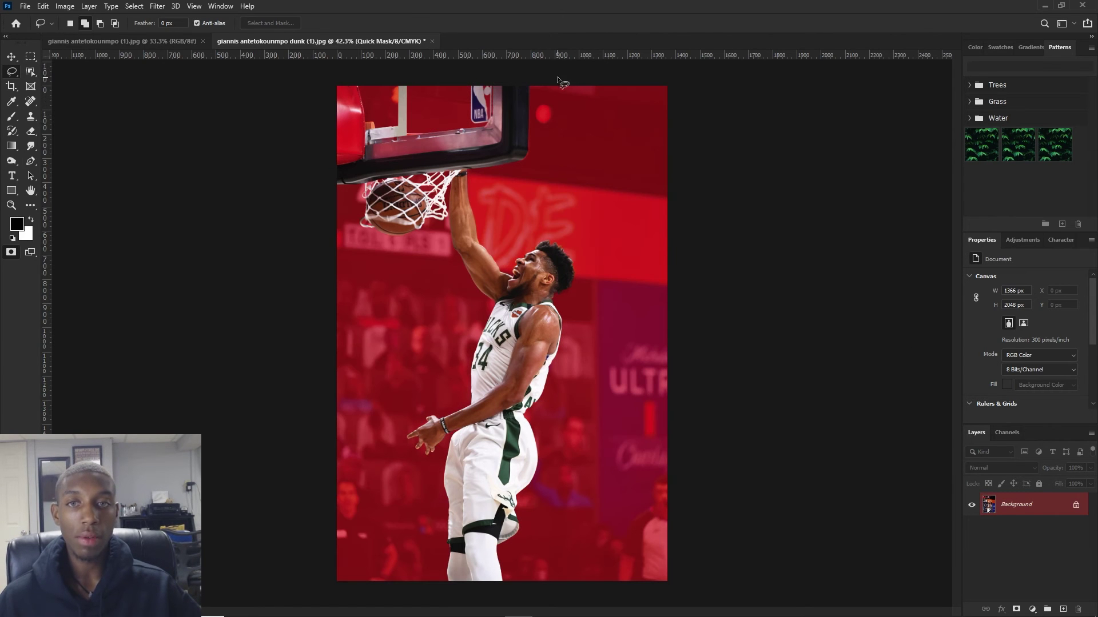
pyautogui.scroll(2, 534, 120)
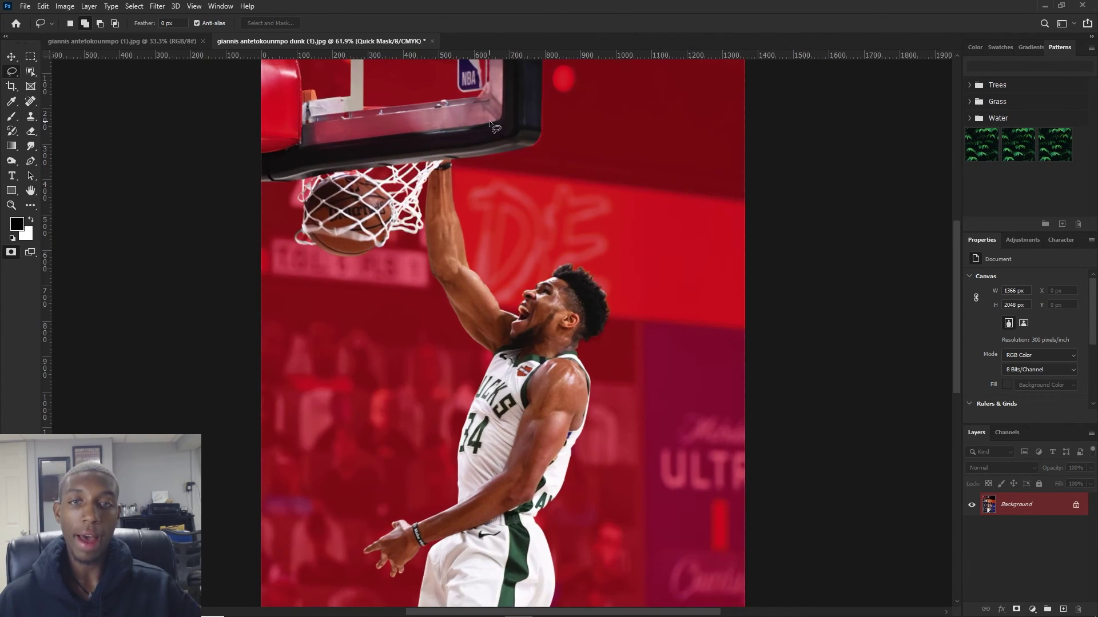
# Step: Exit Quick Mask, returning to the active selection of player, ball, net and backboard
pyautogui.scroll(-1, 481, 109)
pyautogui.scroll(2, 477, 106)
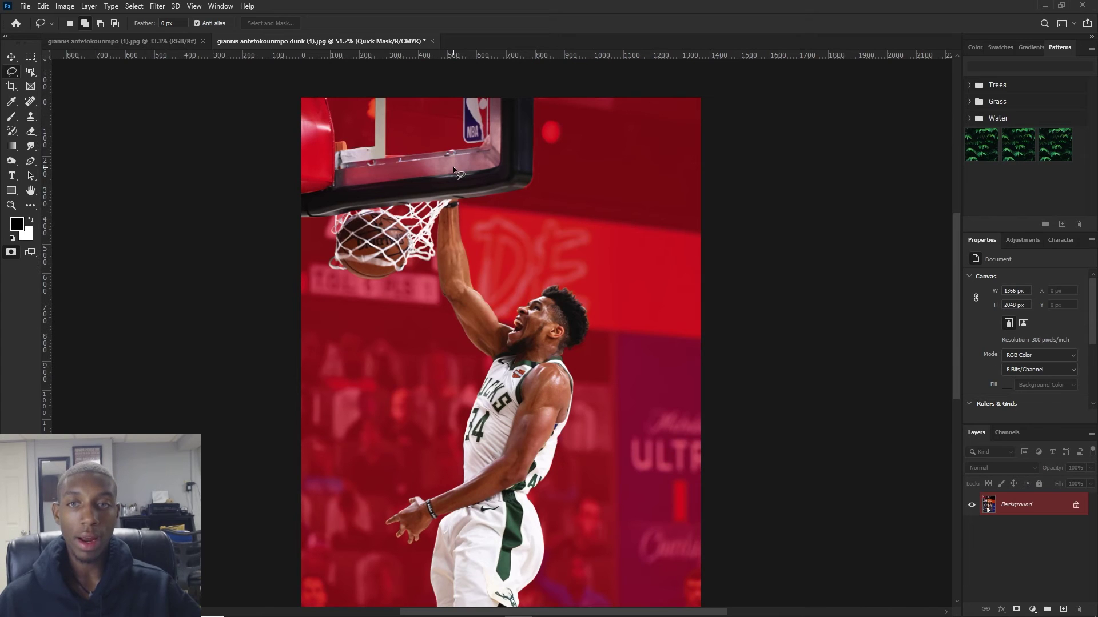
pyautogui.press('q')
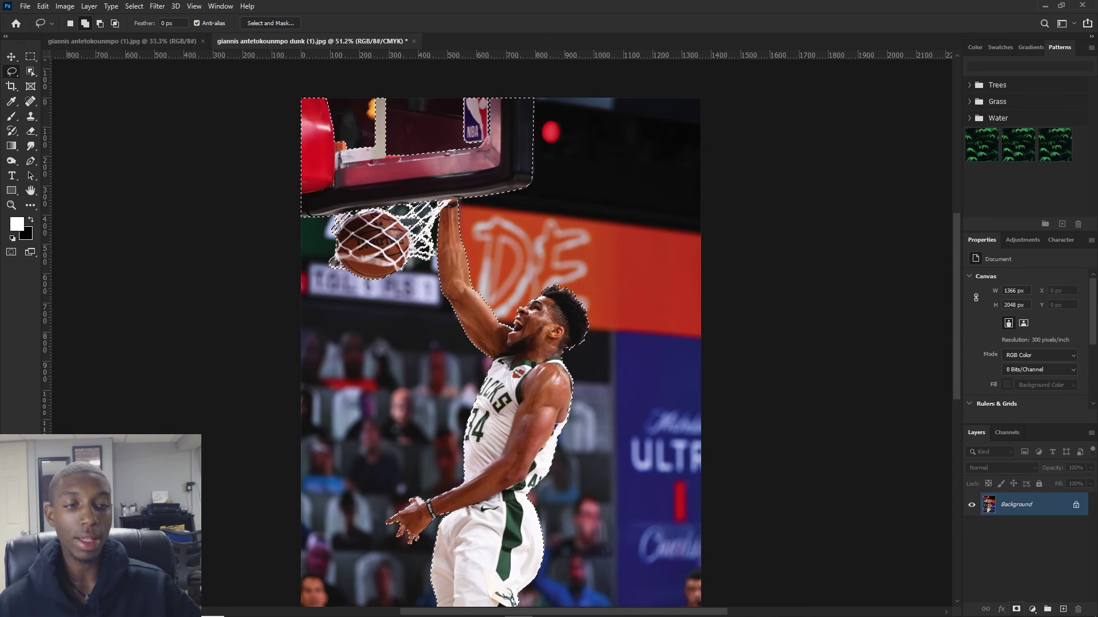
# Step: Mask out everything outside the selection and duplicate the masked layer as Layer 0 copy
pyautogui.click(1014, 609)
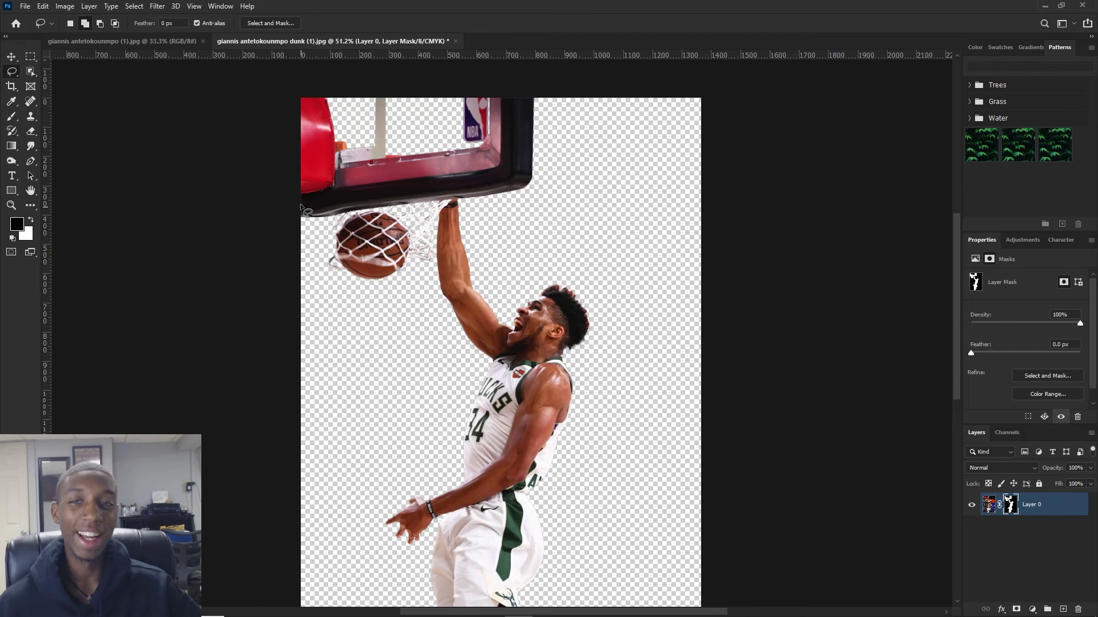
pyautogui.scroll(4, 445, 143)
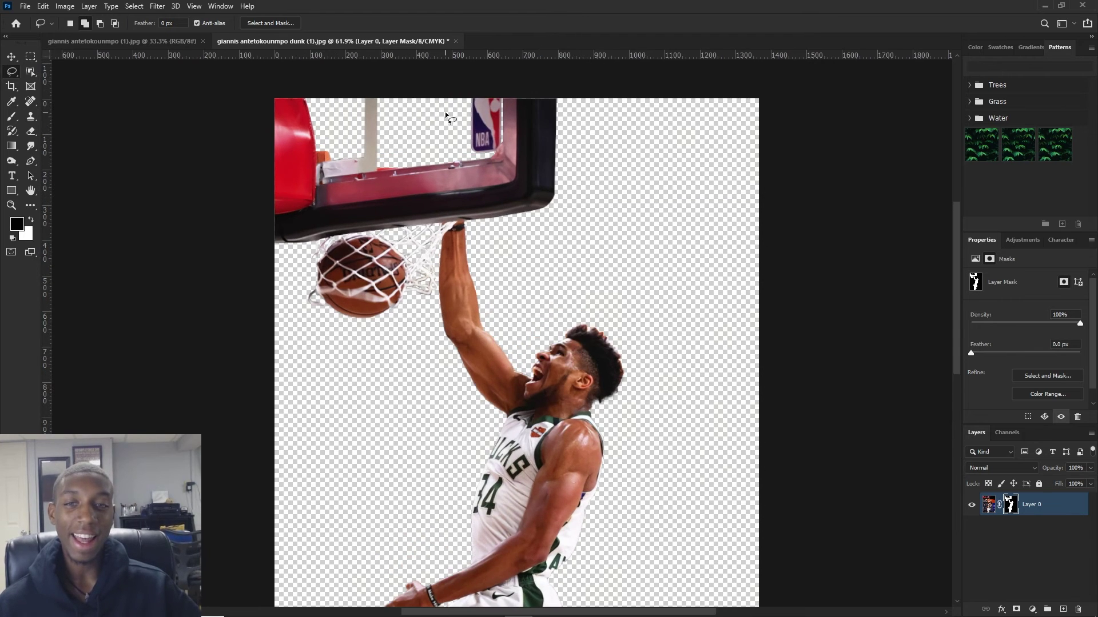
pyautogui.scroll(-2, 453, 254)
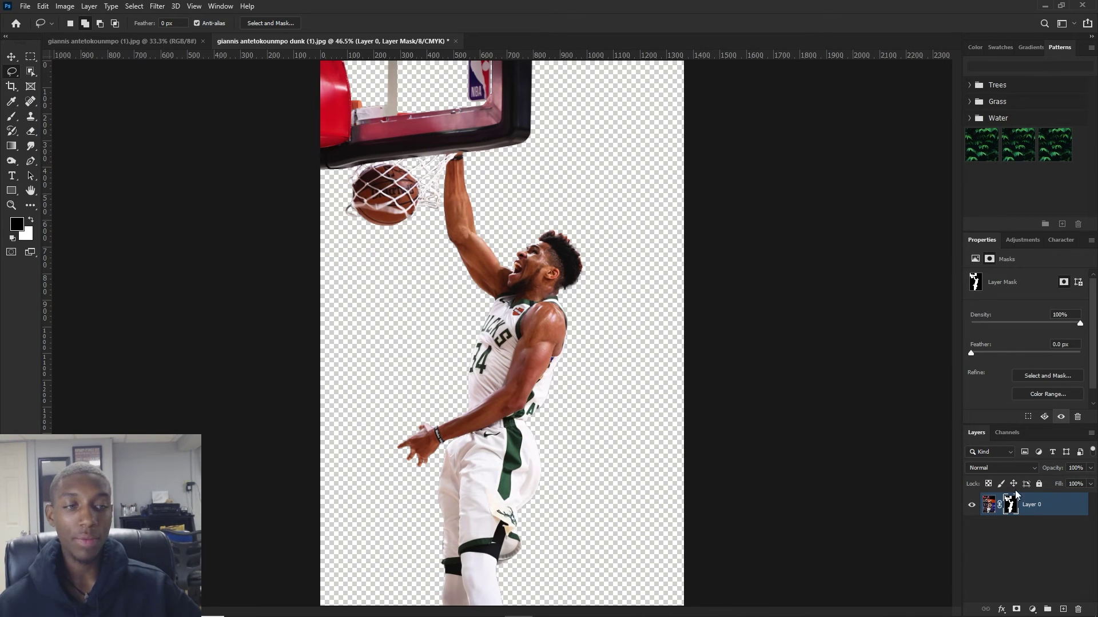
pyautogui.click(1034, 504)
pyautogui.hotkey('ctrl', 'j')
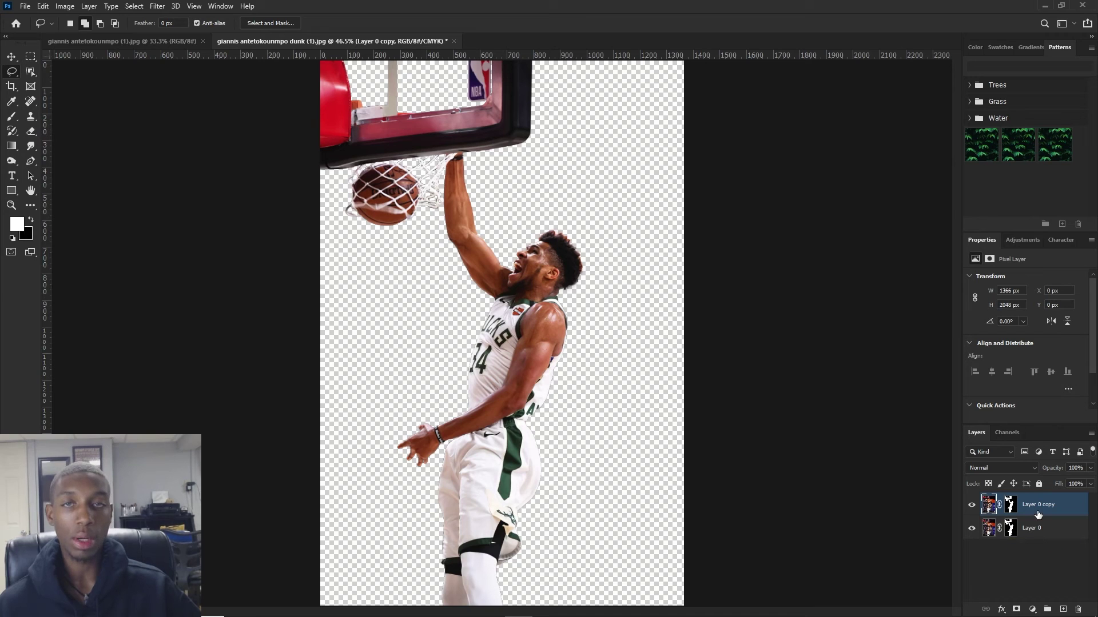
# Step: Delete the mask from the original Layer 0 and hide that unmasked layer
pyautogui.click(1010, 532)
pyautogui.rightClick(1011, 532)
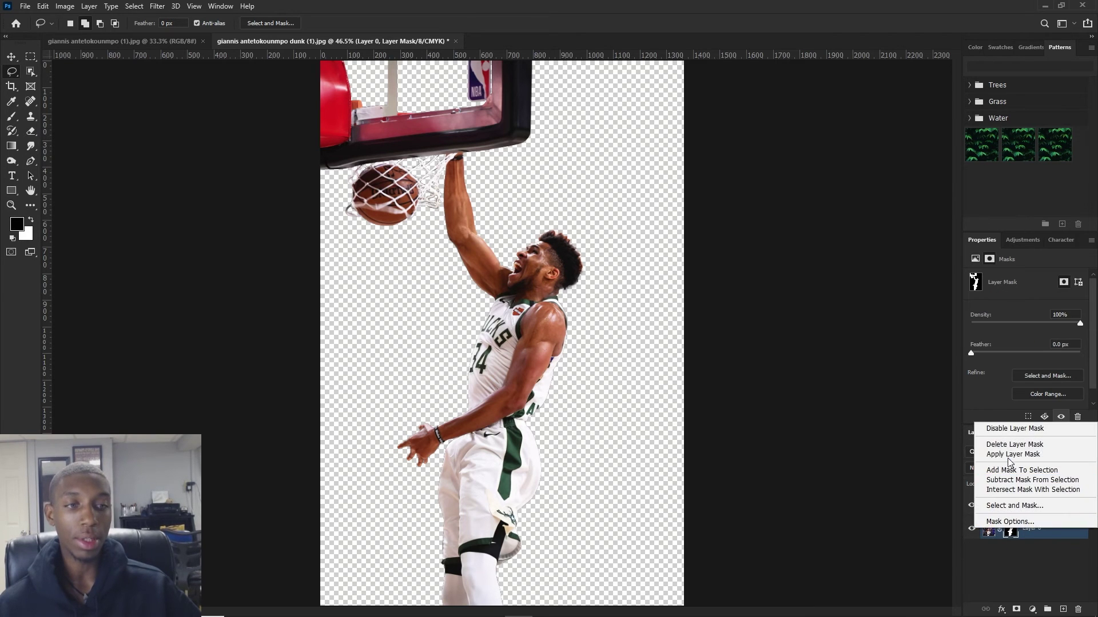
pyautogui.click(1012, 445)
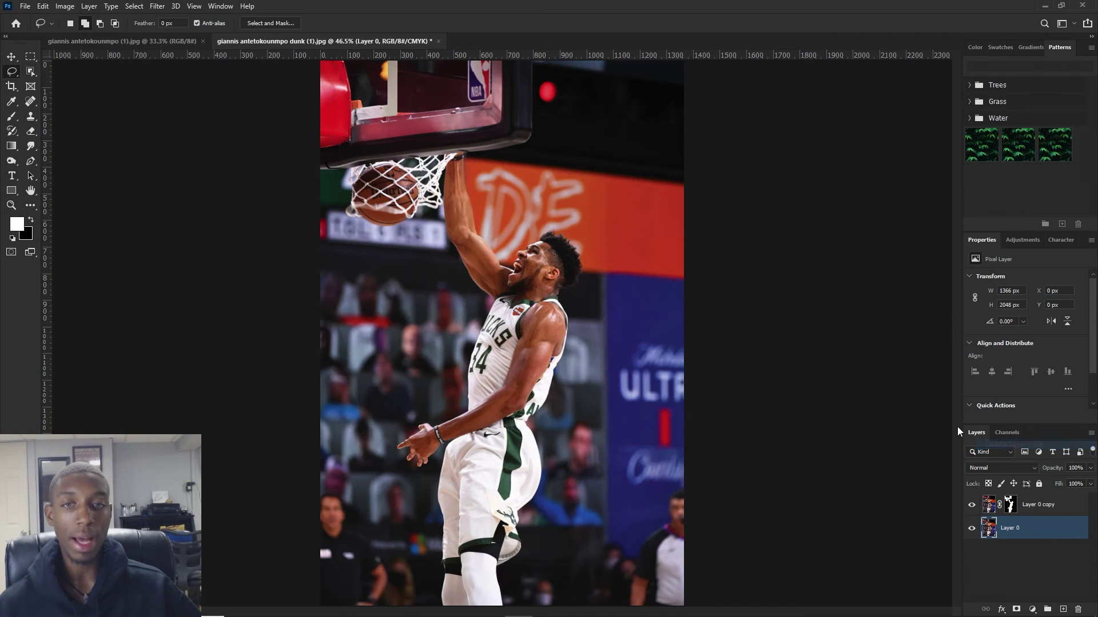
pyautogui.click(971, 528)
pyautogui.scroll(4, 561, 224)
pyautogui.scroll(-2, 561, 230)
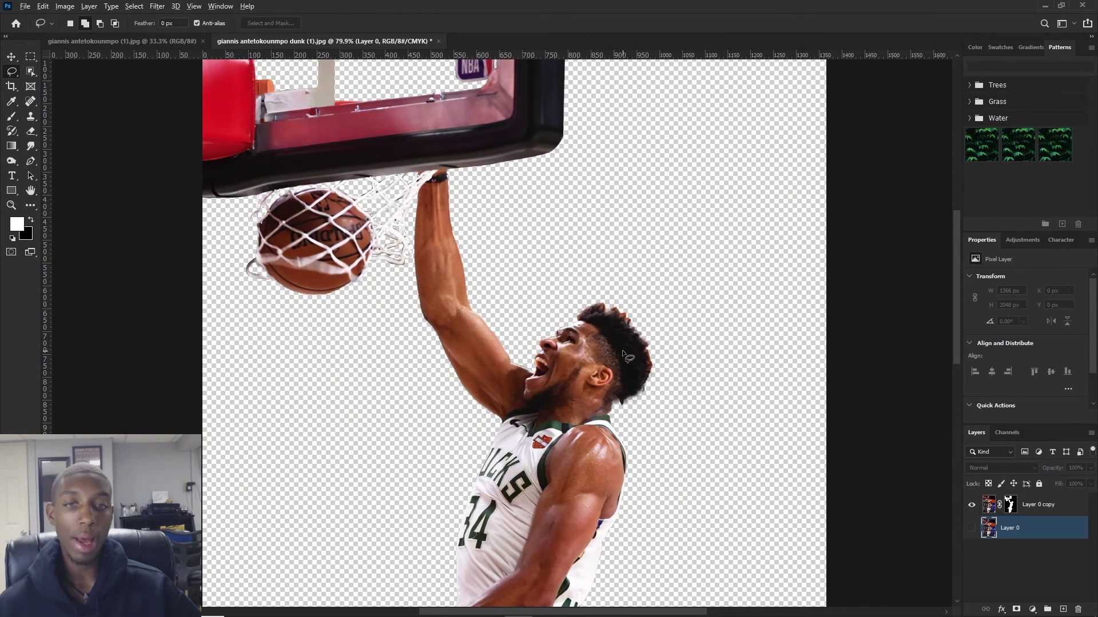
pyautogui.scroll(3, 624, 353)
# Step: Open Select and Mask on Layer 0 copy's mask with the Overlay preview
pyautogui.doubleClick(1009, 504)
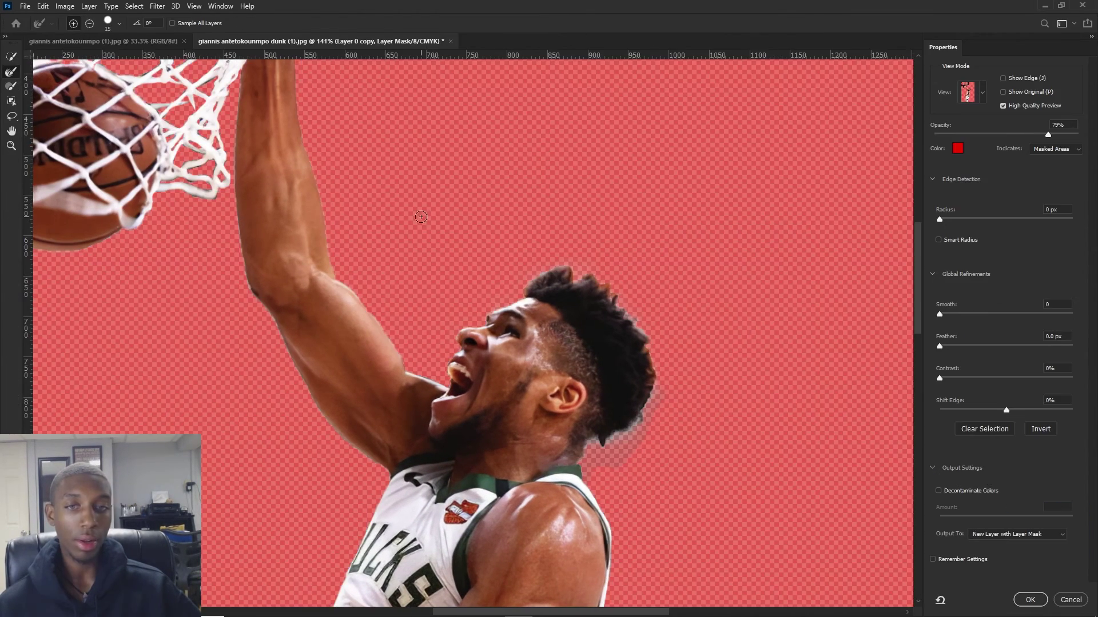
pyautogui.scroll(4, 571, 314)
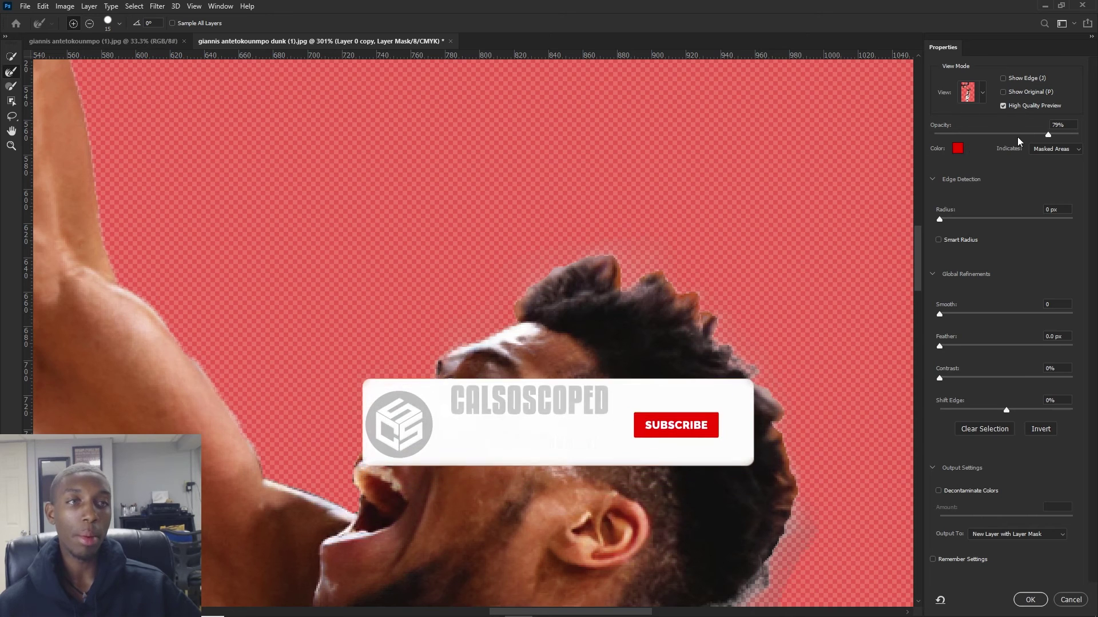
pyautogui.click(972, 91)
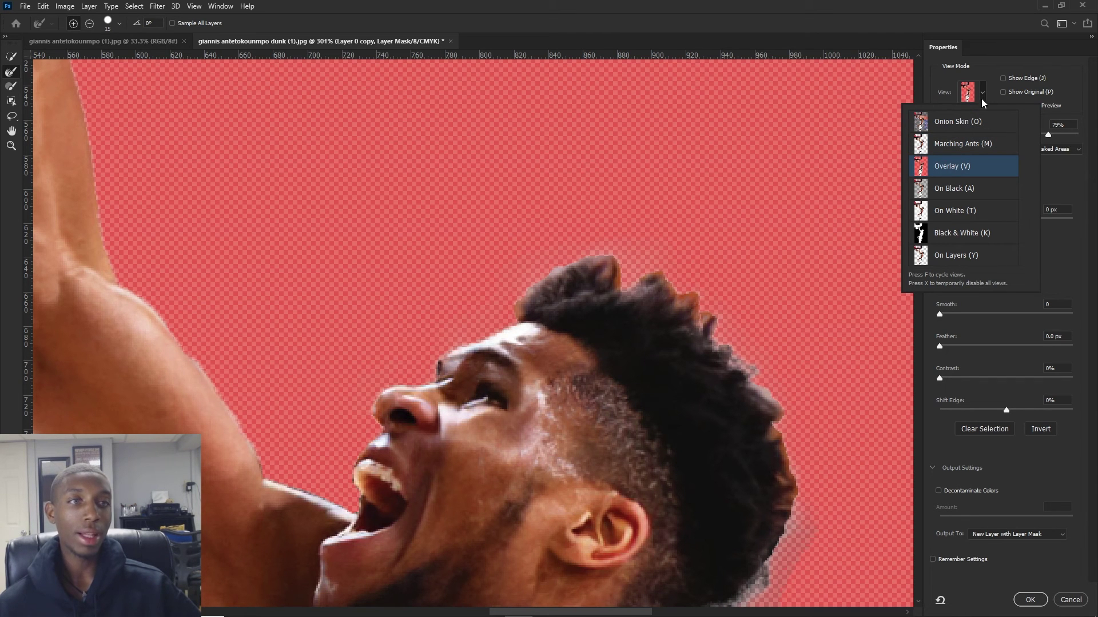
pyautogui.click(951, 166)
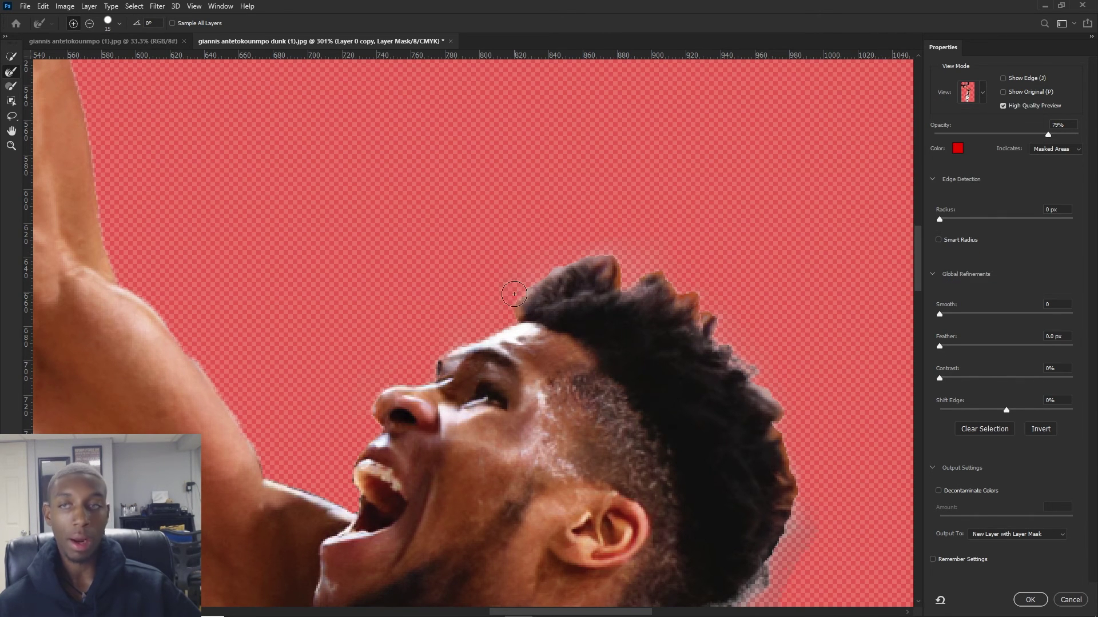
# Step: Refine the top and right hair edges, then output with Decontaminate Colors as a new masked layer
pyautogui.press('[')
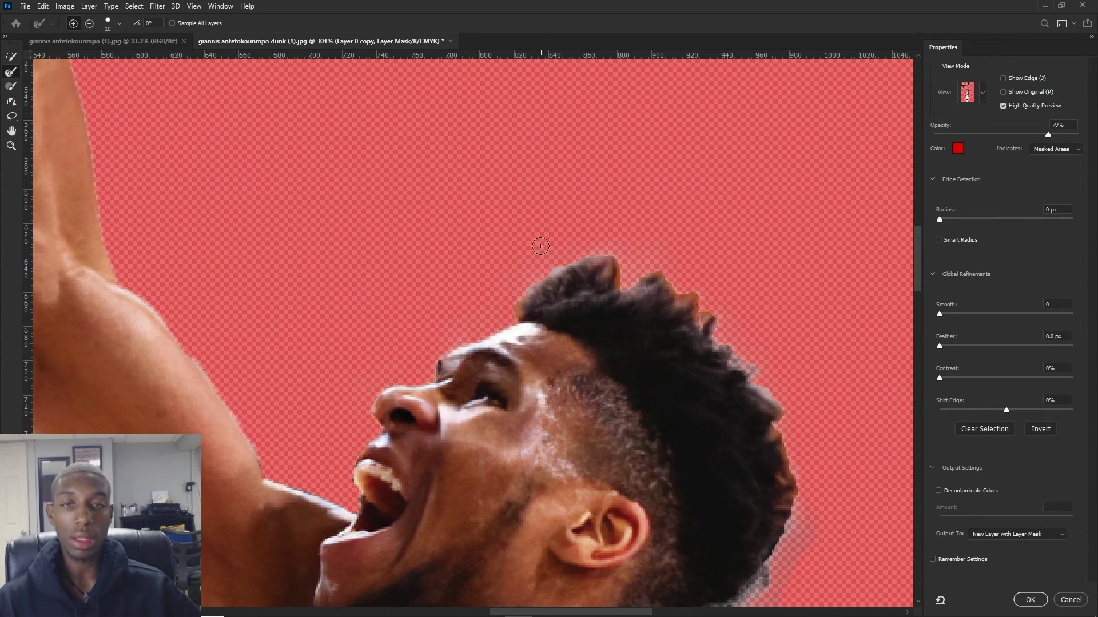
pyautogui.moveTo(517, 310)
pyautogui.mouseDown()
pyautogui.moveTo(602, 262)
pyautogui.moveTo(614, 281)
pyautogui.moveTo(617, 270)
pyautogui.moveTo(632, 287)
pyautogui.moveTo(652, 283)
pyautogui.moveTo(691, 302)
pyautogui.moveTo(777, 401)
pyautogui.moveTo(784, 515)
pyautogui.moveTo(779, 475)
pyautogui.mouseUp()
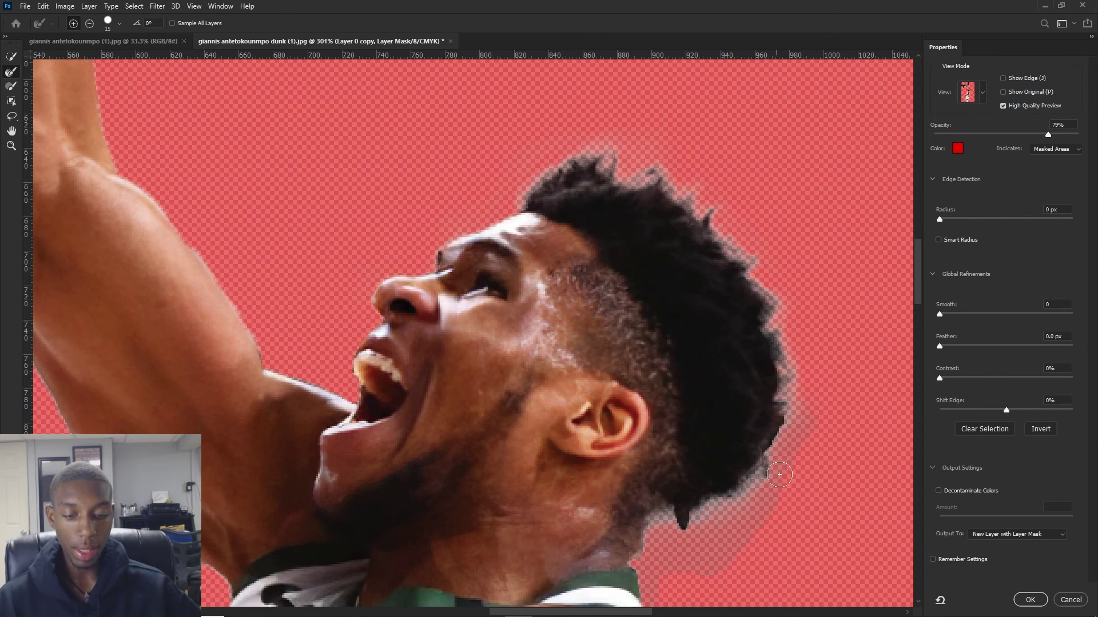
pyautogui.moveTo(776, 418)
pyautogui.mouseDown()
pyautogui.moveTo(779, 406)
pyautogui.moveTo(771, 451)
pyautogui.mouseUp()
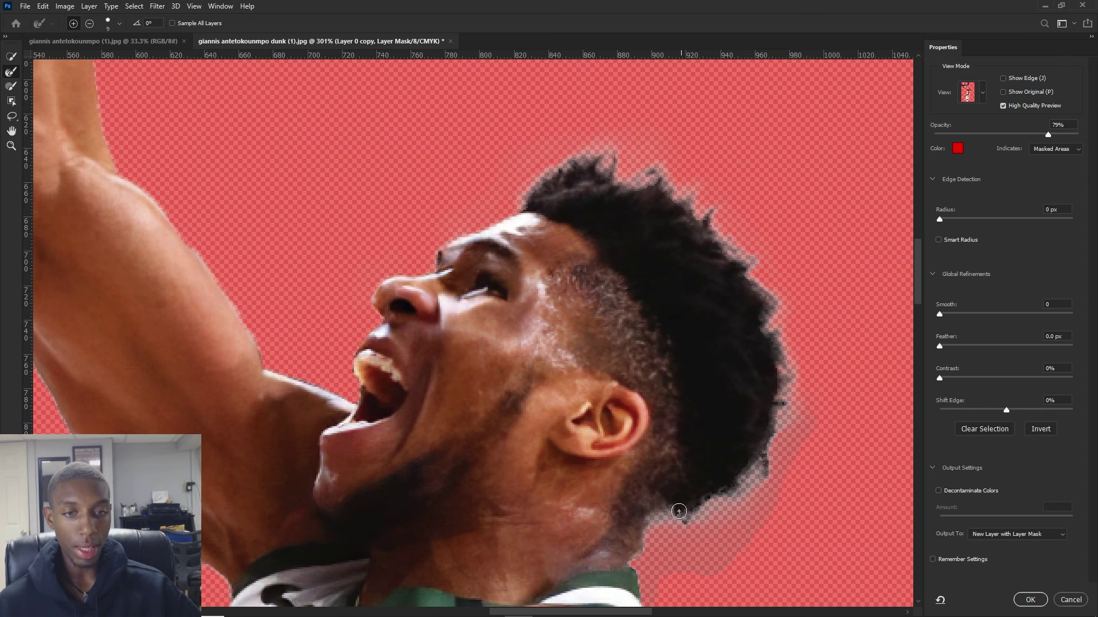
pyautogui.scroll(-5, 678, 511)
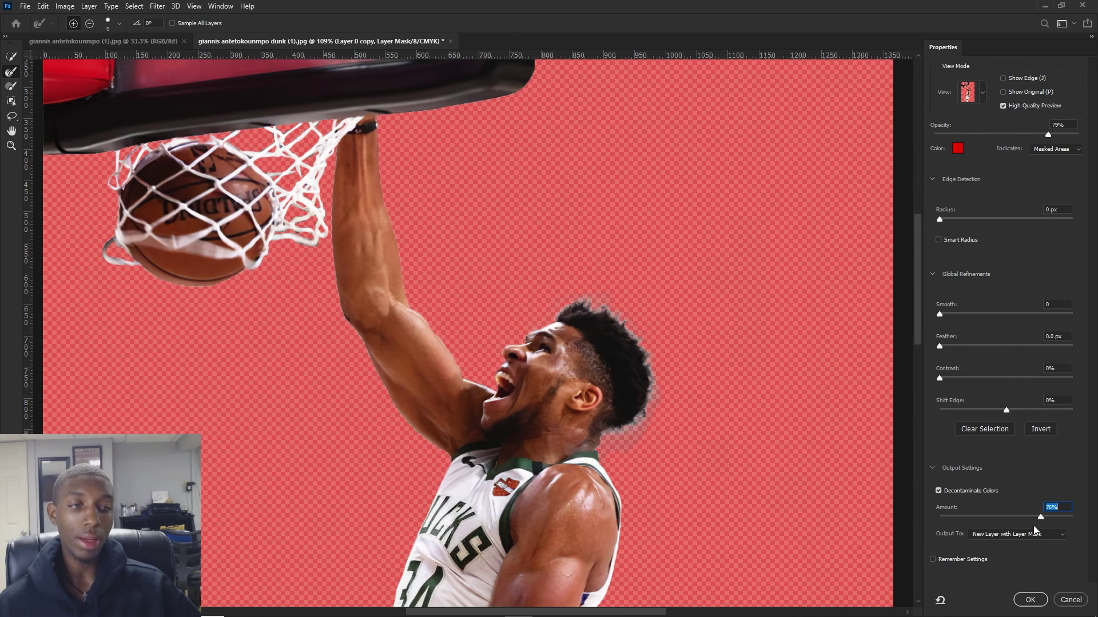
pyautogui.click(1045, 600)
# Step: Select Layer 0 copy and switch to the Gradient Tool with swapped foreground/background colours
pyautogui.scroll(-4, 366, 183)
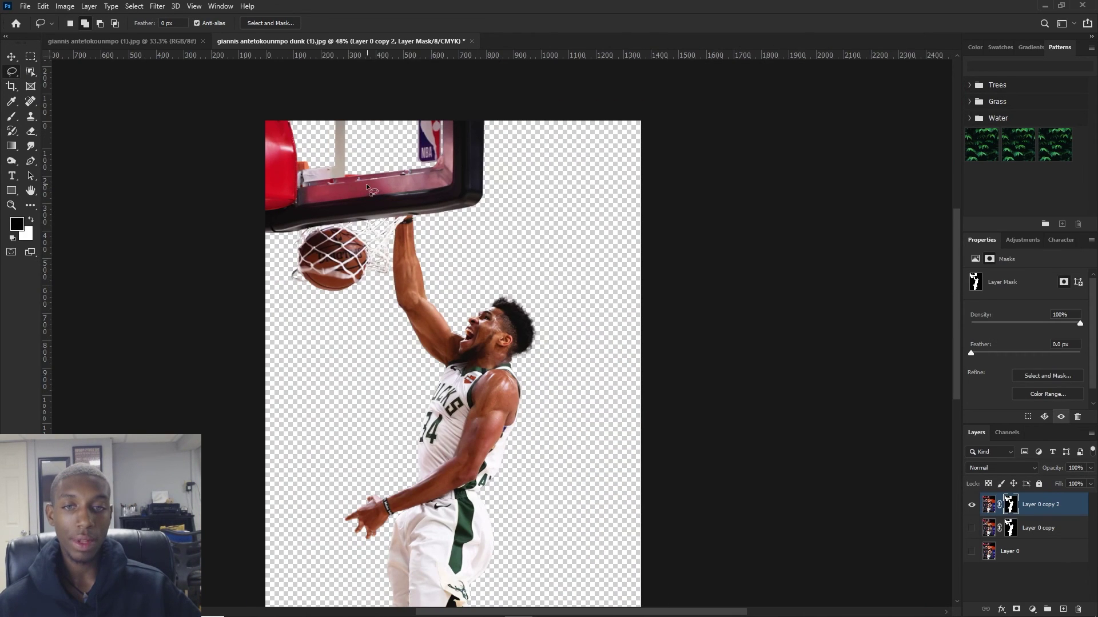
pyautogui.scroll(1, 490, 95)
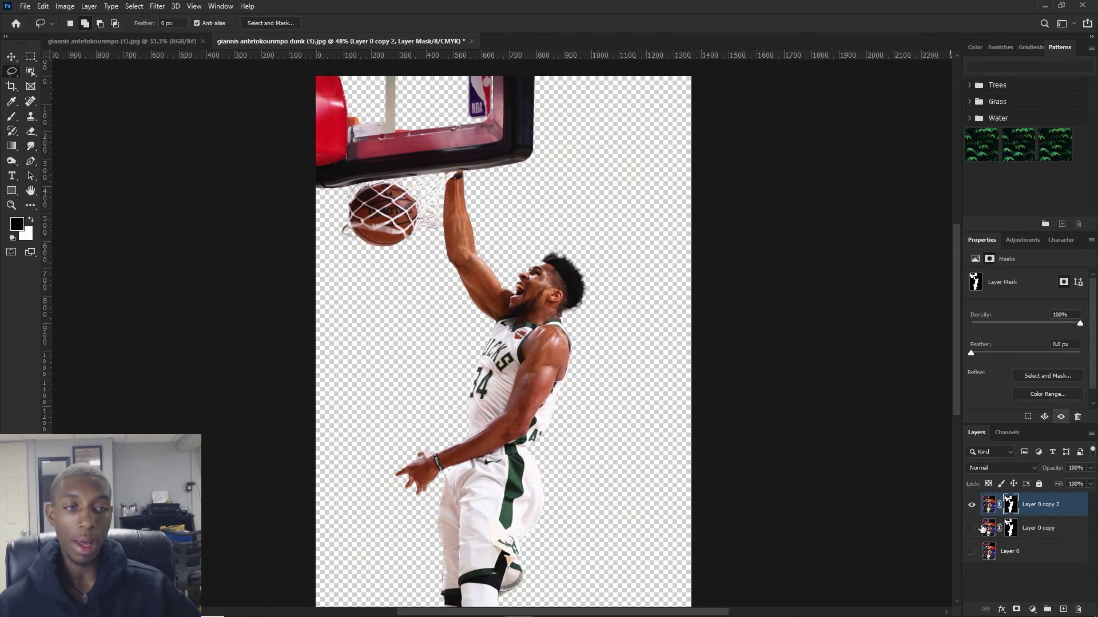
pyautogui.click(1051, 538)
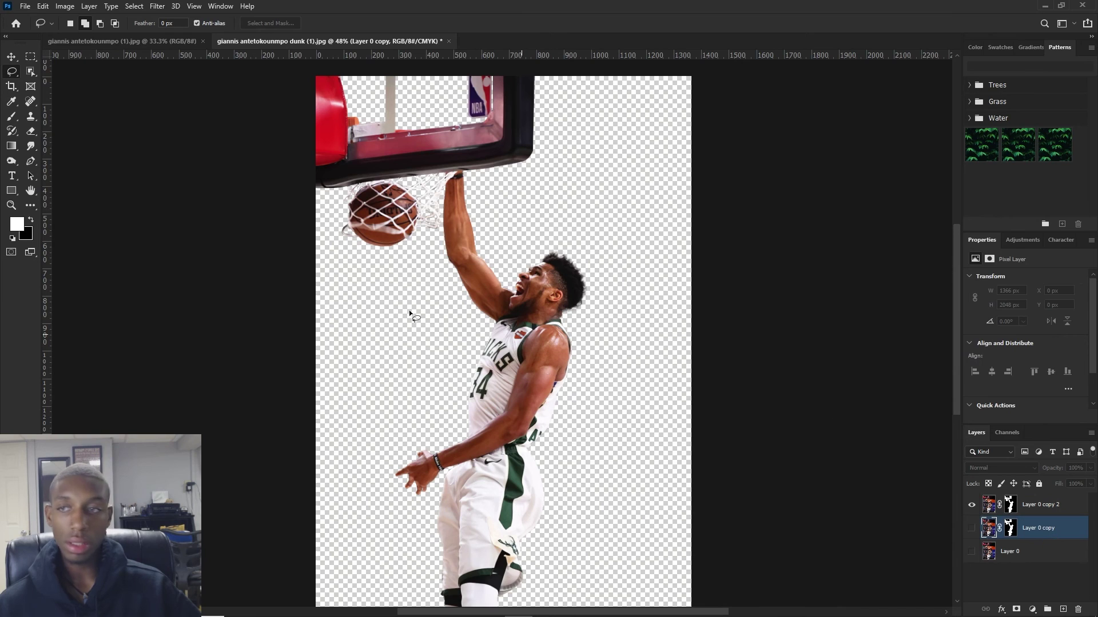
pyautogui.rightClick(16, 155)
pyautogui.click(95, 179)
pyautogui.press('x')
pyautogui.click(722, 331)
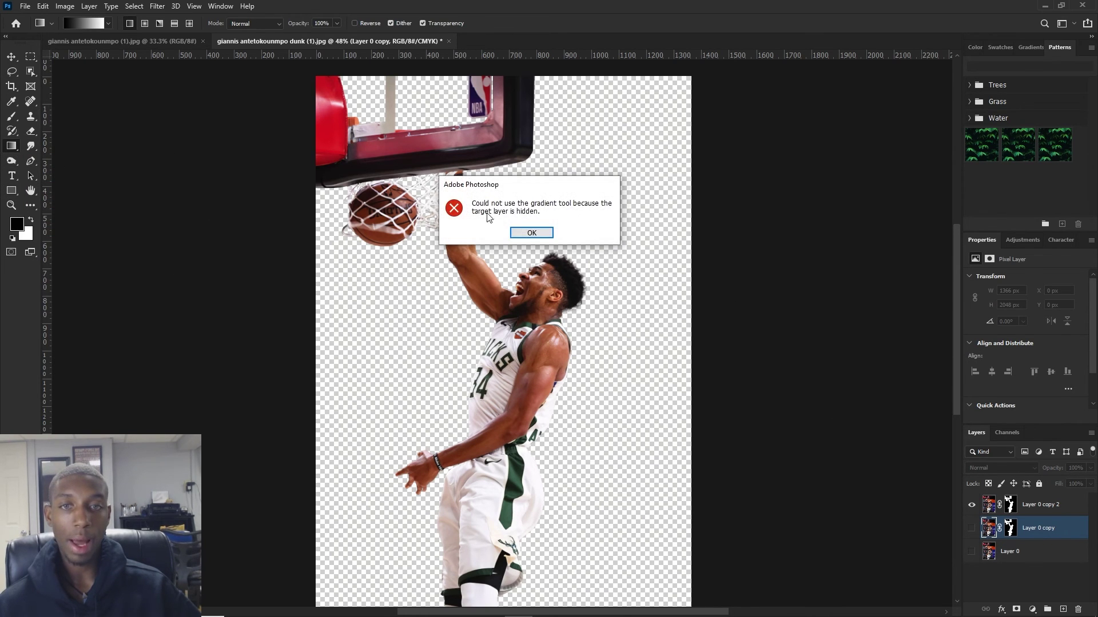
pyautogui.click(517, 235)
# Step: Add a new layer, Layer 1, and fill it entirely with black using the gradient
pyautogui.click(1062, 609)
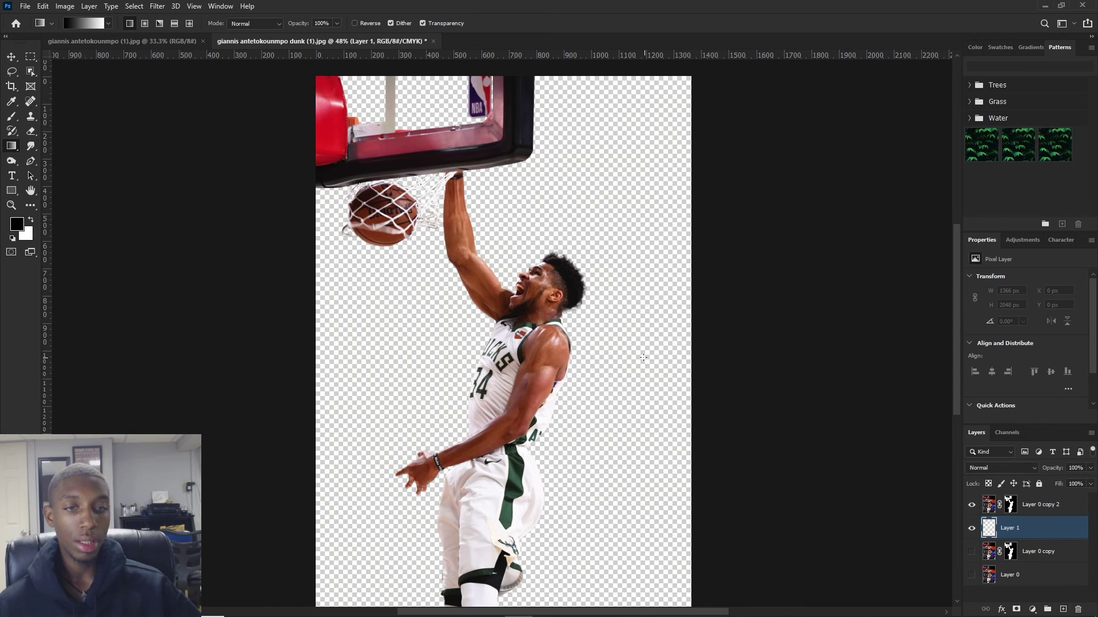
pyautogui.moveTo(640, 348); pyautogui.dragTo(708, 318)
pyautogui.moveTo(661, 293); pyautogui.dragTo(811, 257)
pyautogui.scroll(-3, 559, 108)
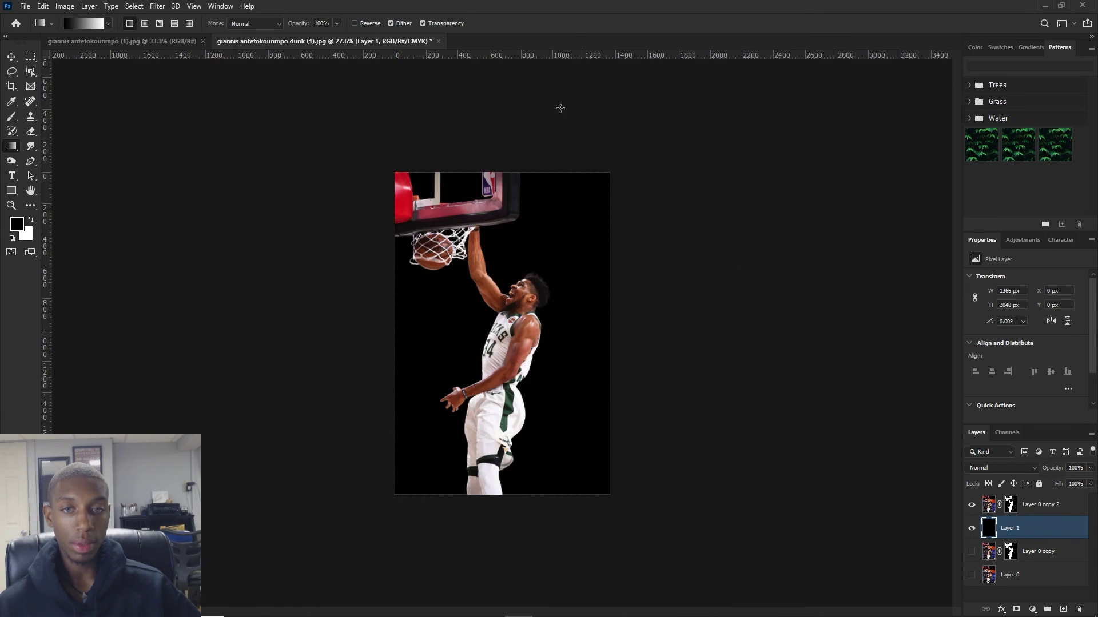
pyautogui.scroll(4, 566, 164)
pyautogui.scroll(2, 545, 152)
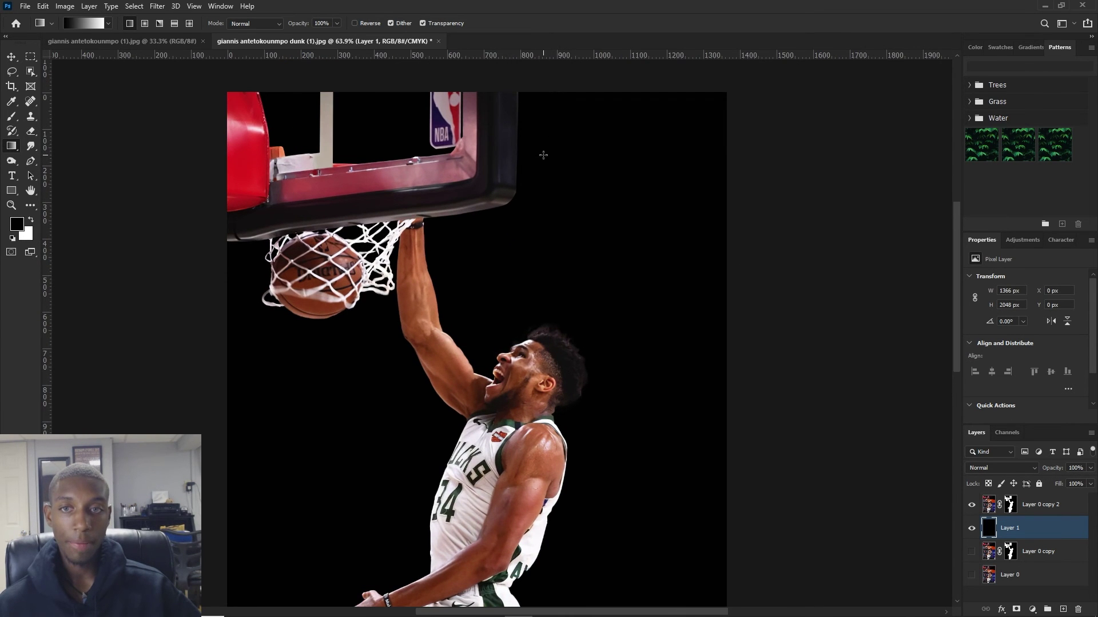
pyautogui.scroll(-2, 504, 180)
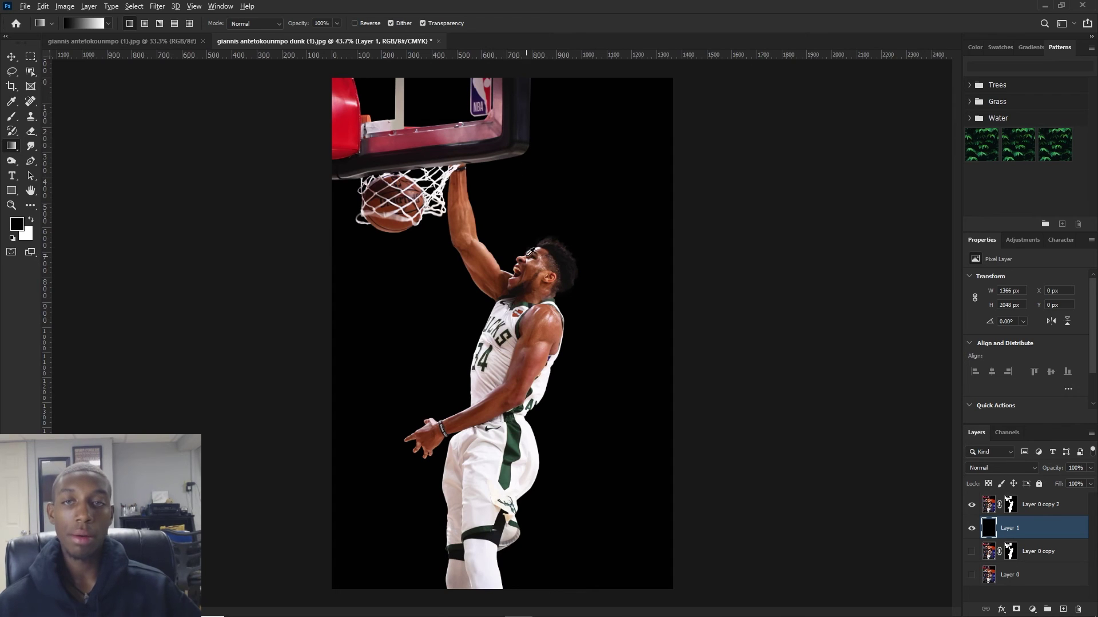
pyautogui.scroll(1, 531, 251)
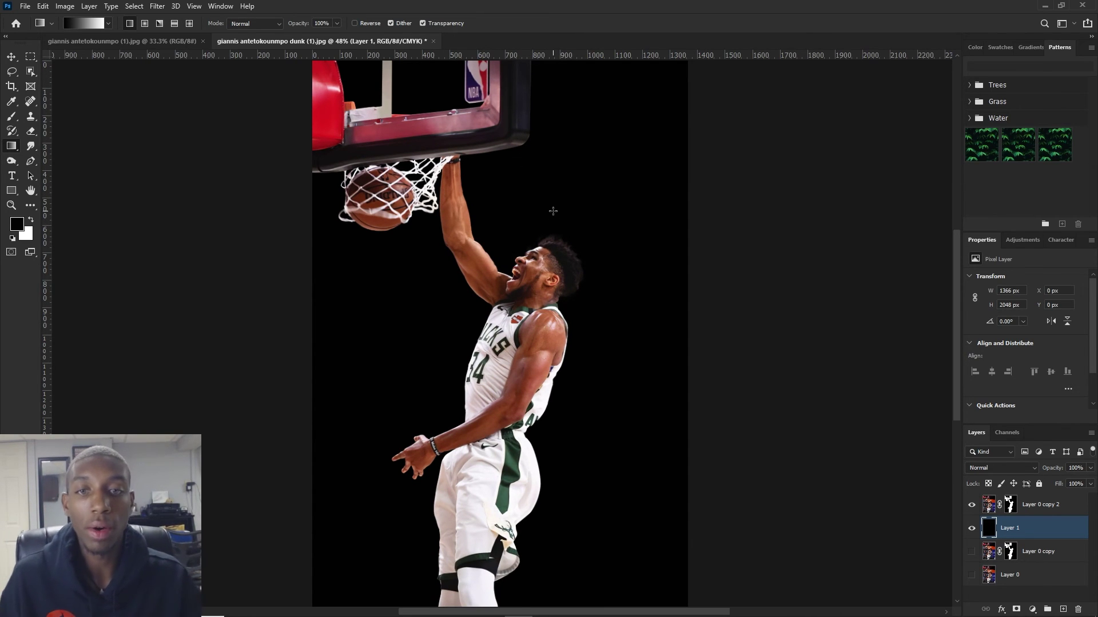
# Step: Show Layer 0 copy 2's mask alone and set the Brush Tool's mode to Overlay
pyautogui.keyDown('alt'); pyautogui.click(1011, 505); pyautogui.keyUp('alt')
pyautogui.scroll(3, 558, 246)
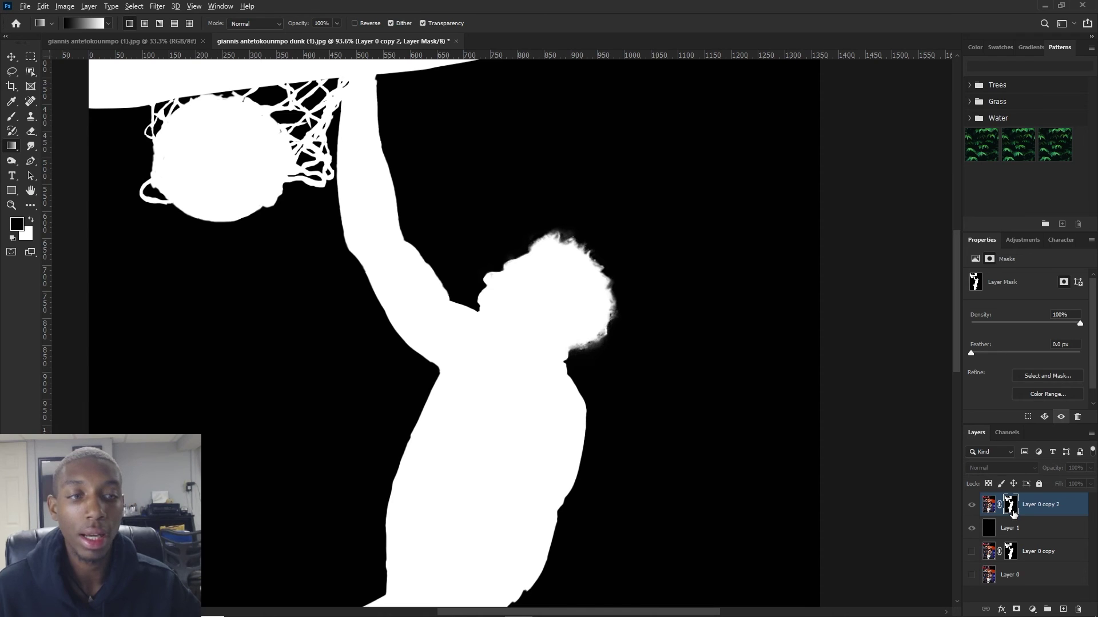
pyautogui.click(12, 120)
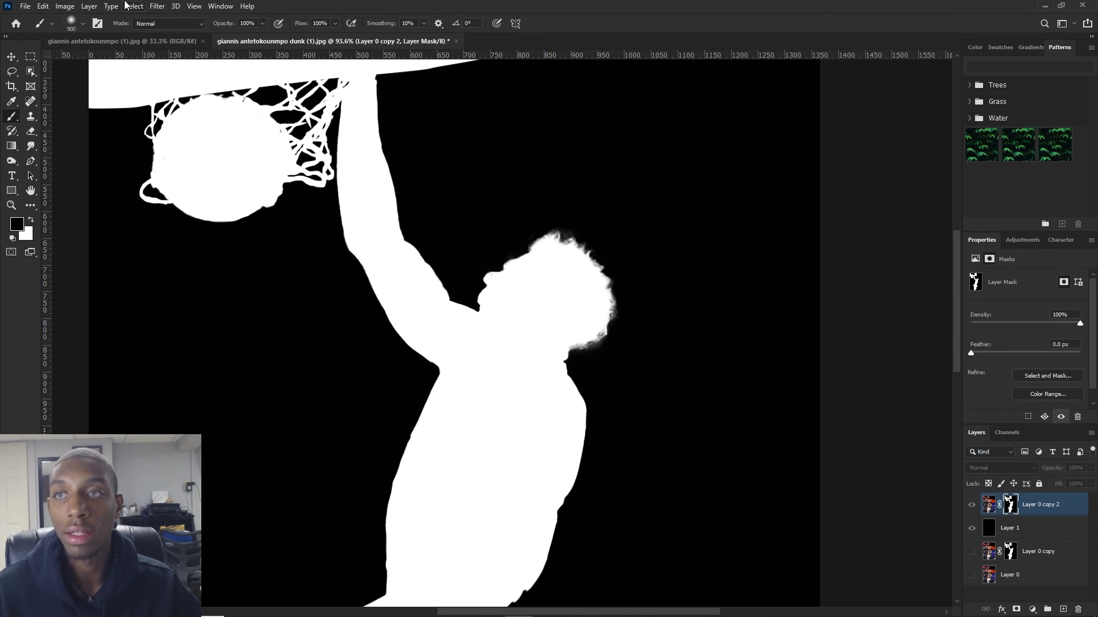
pyautogui.click(168, 24)
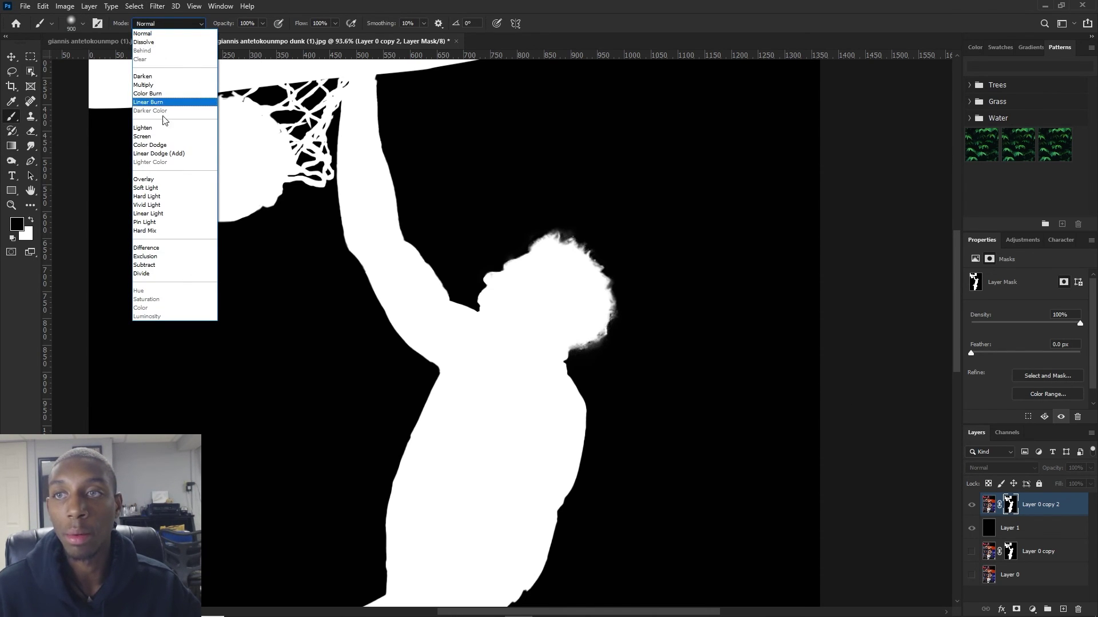
pyautogui.click(5, 120)
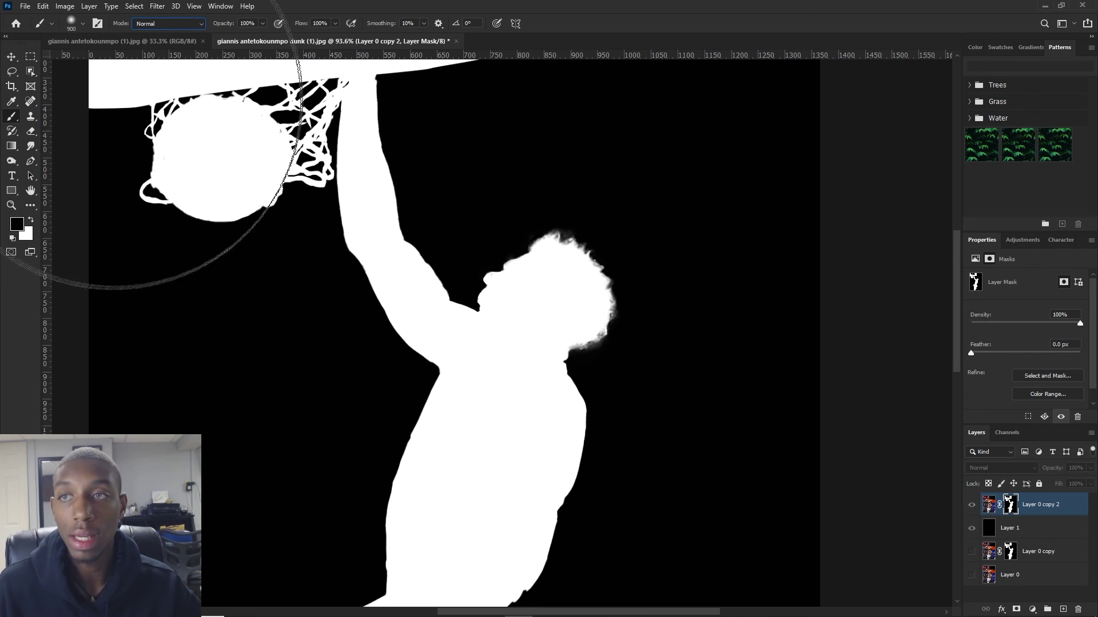
pyautogui.click(177, 22)
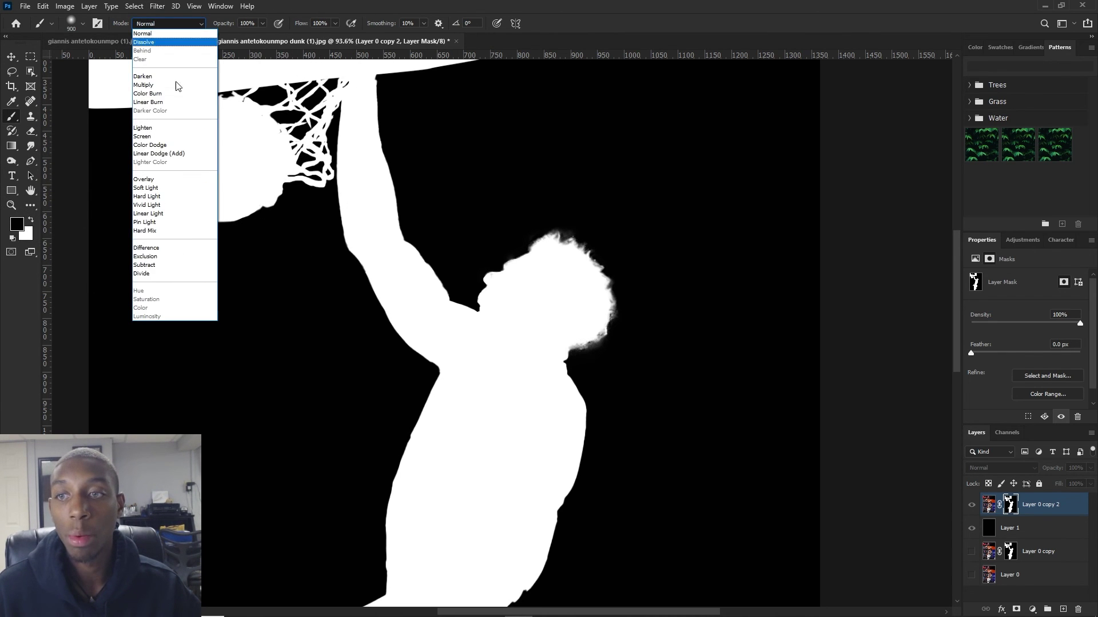
pyautogui.click(171, 177)
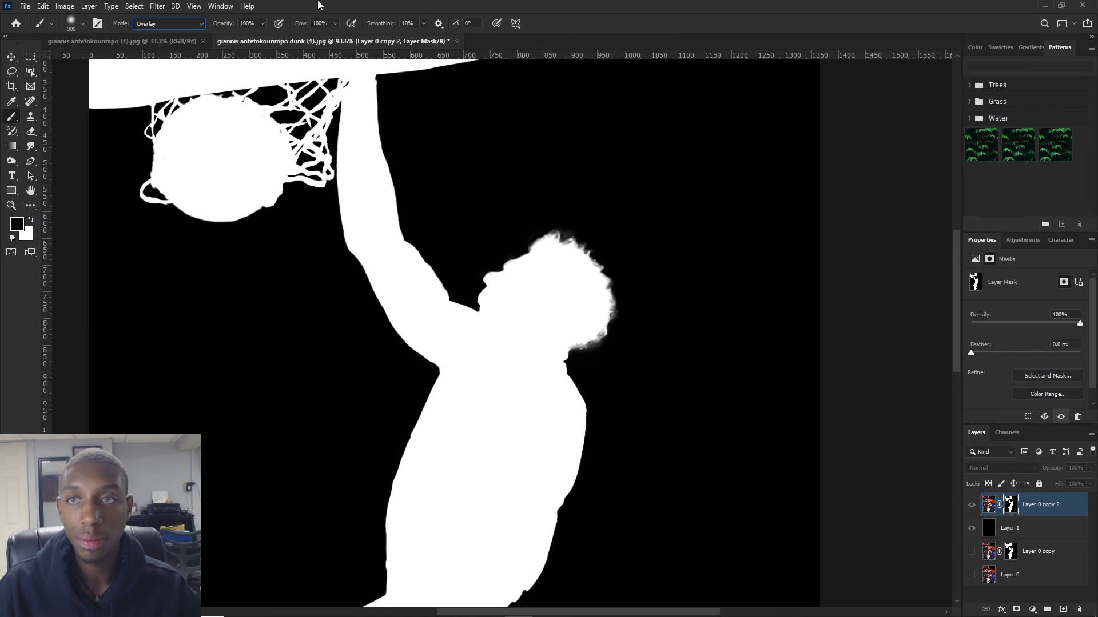
# Step: Lower the brush flow to 33% and shrink the brush size to 175 px
pyautogui.click(335, 23)
pyautogui.moveTo(301, 39); pyautogui.dragTo(298, 39)
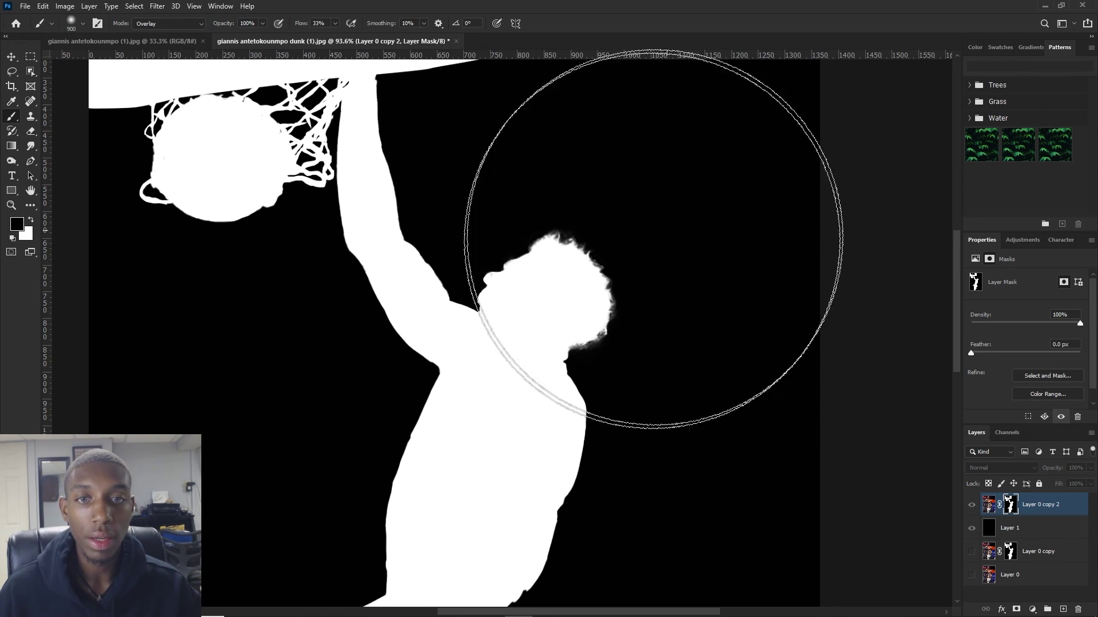
pyautogui.press('[')
pyautogui.press('[')
pyautogui.press('[')
pyautogui.press('[')
pyautogui.press('[')
pyautogui.press('[')
pyautogui.press('[')
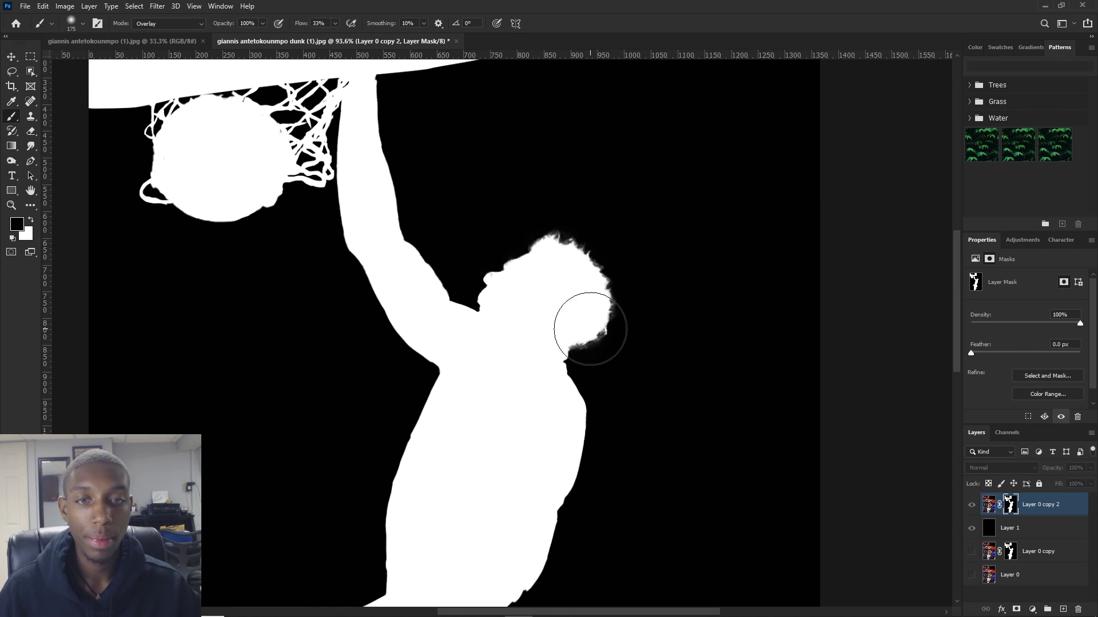
pyautogui.press('[')
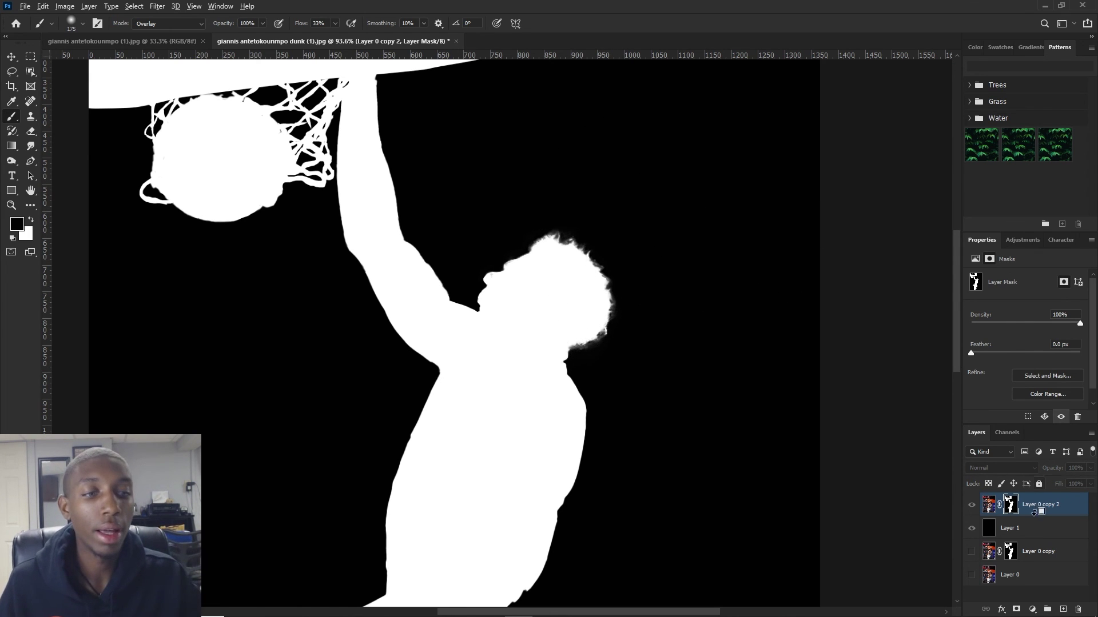
# Step: Select Layer 0 copy 2's layer thumbnail to view the full-colour cut-out on black
pyautogui.keyDown('alt'); pyautogui.click(1010, 508); pyautogui.keyUp('alt')
pyautogui.scroll(-2, 478, 164)
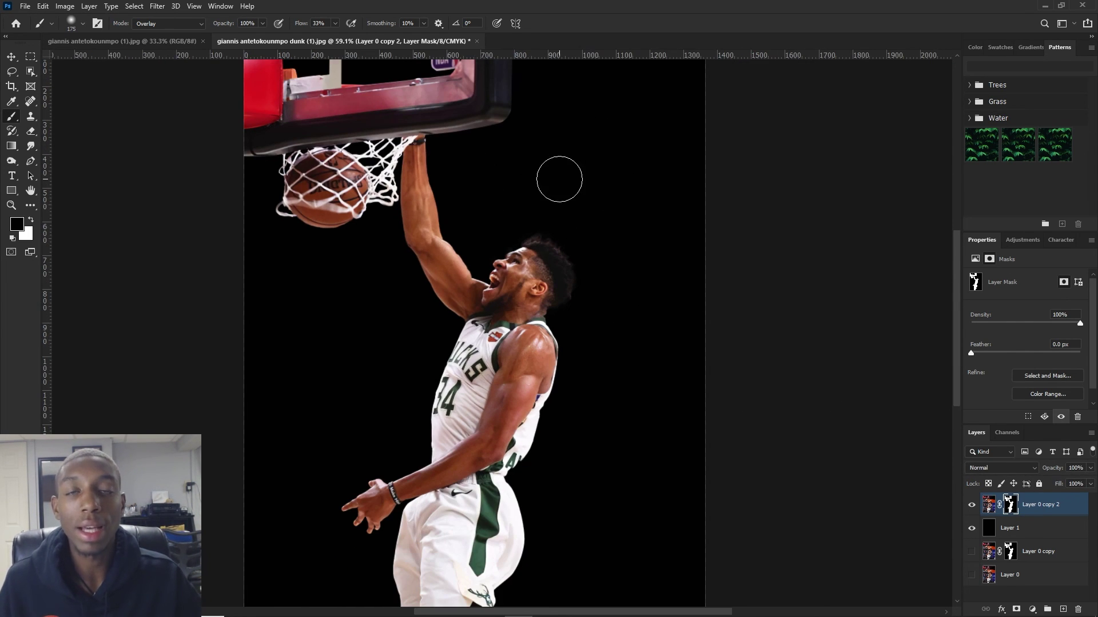